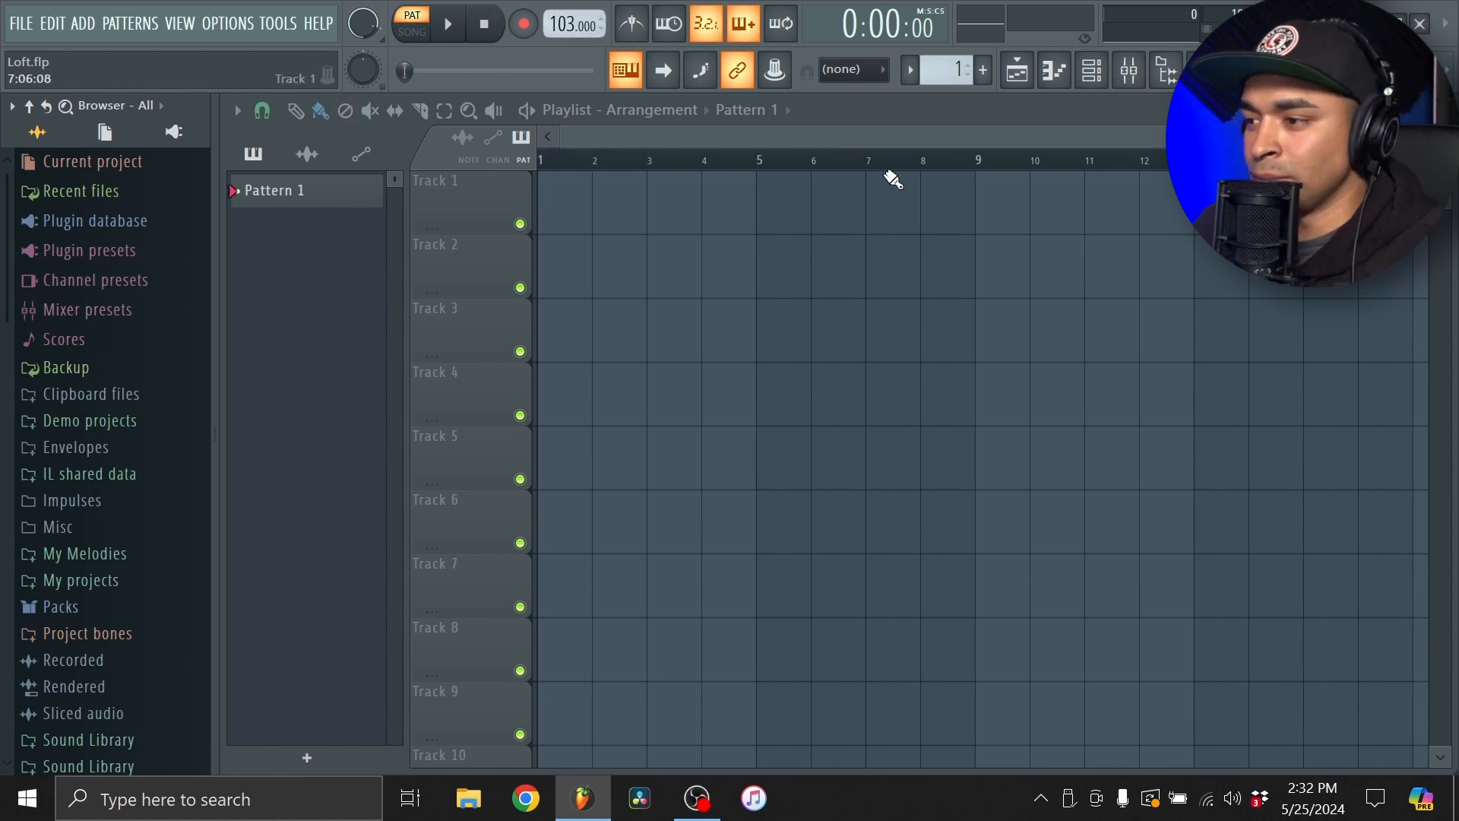
- Replace the Sampler channel with the Omnisphere plugin and dismiss the notice about the user Keyscape library
click(1087, 82)
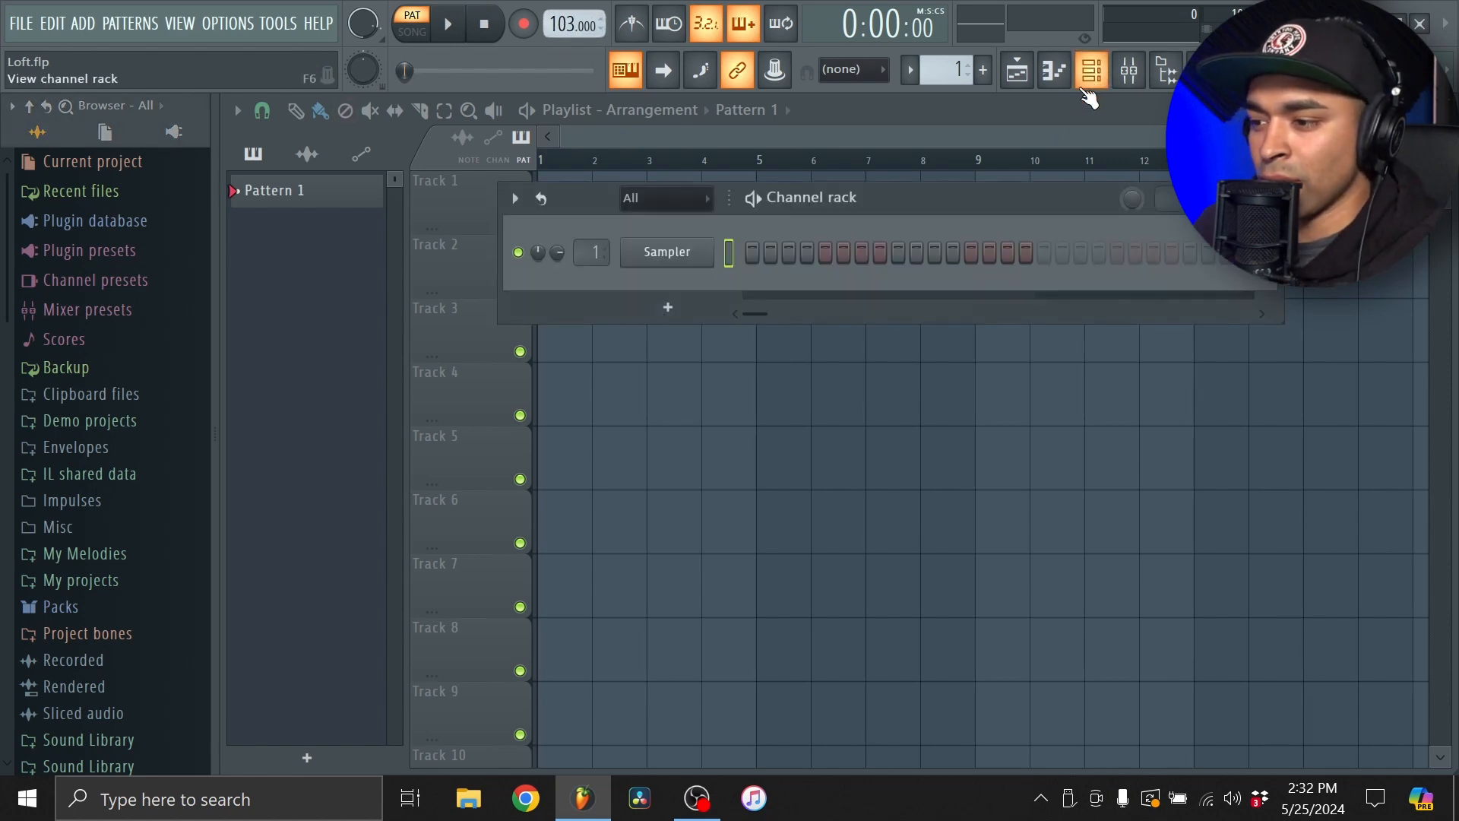
right_click(671, 260)
mouse_move(837, 420)
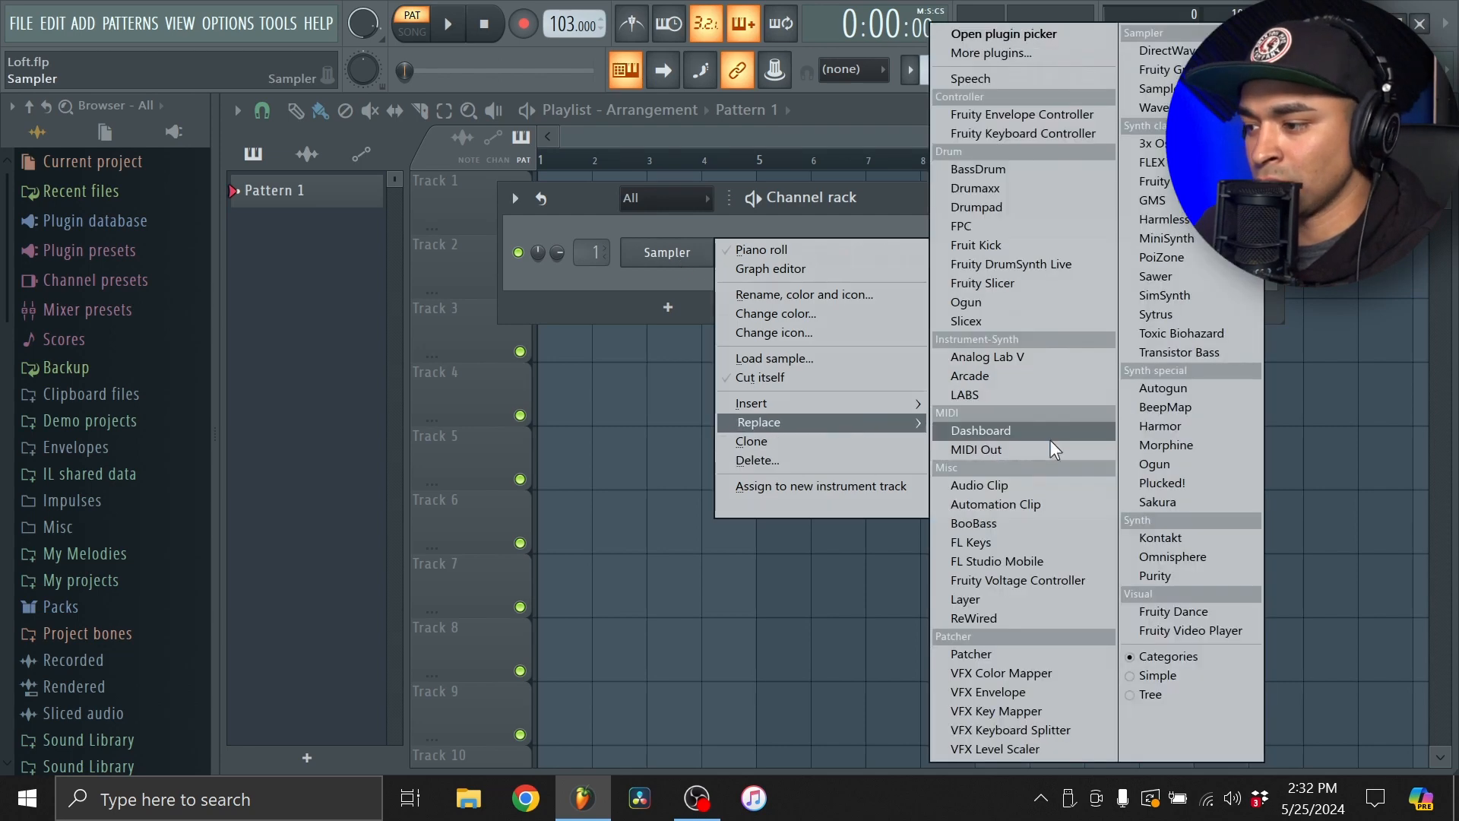
click(1192, 556)
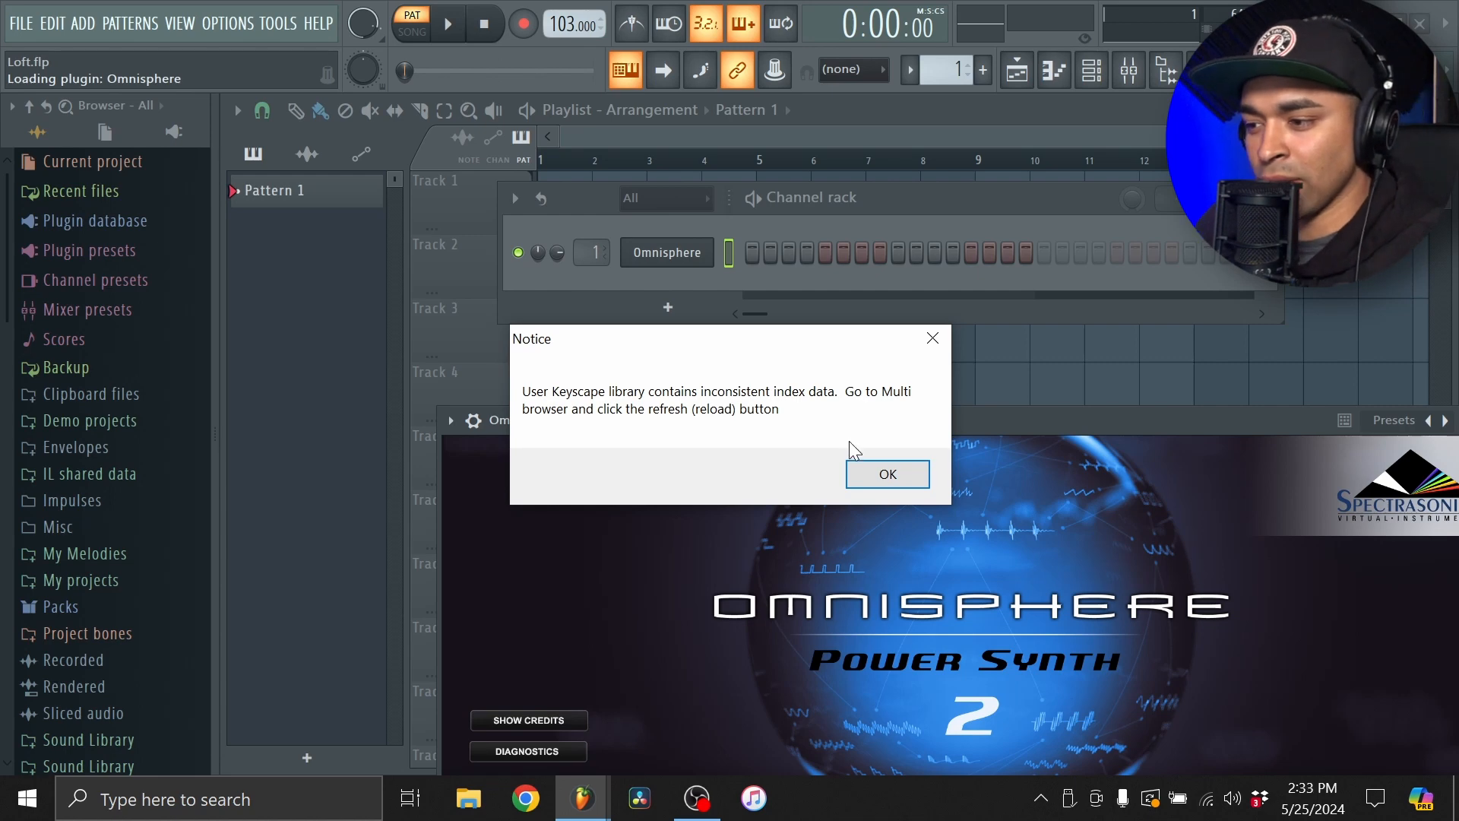
click(882, 475)
drag(946, 424, 800, 120)
click(736, 333)
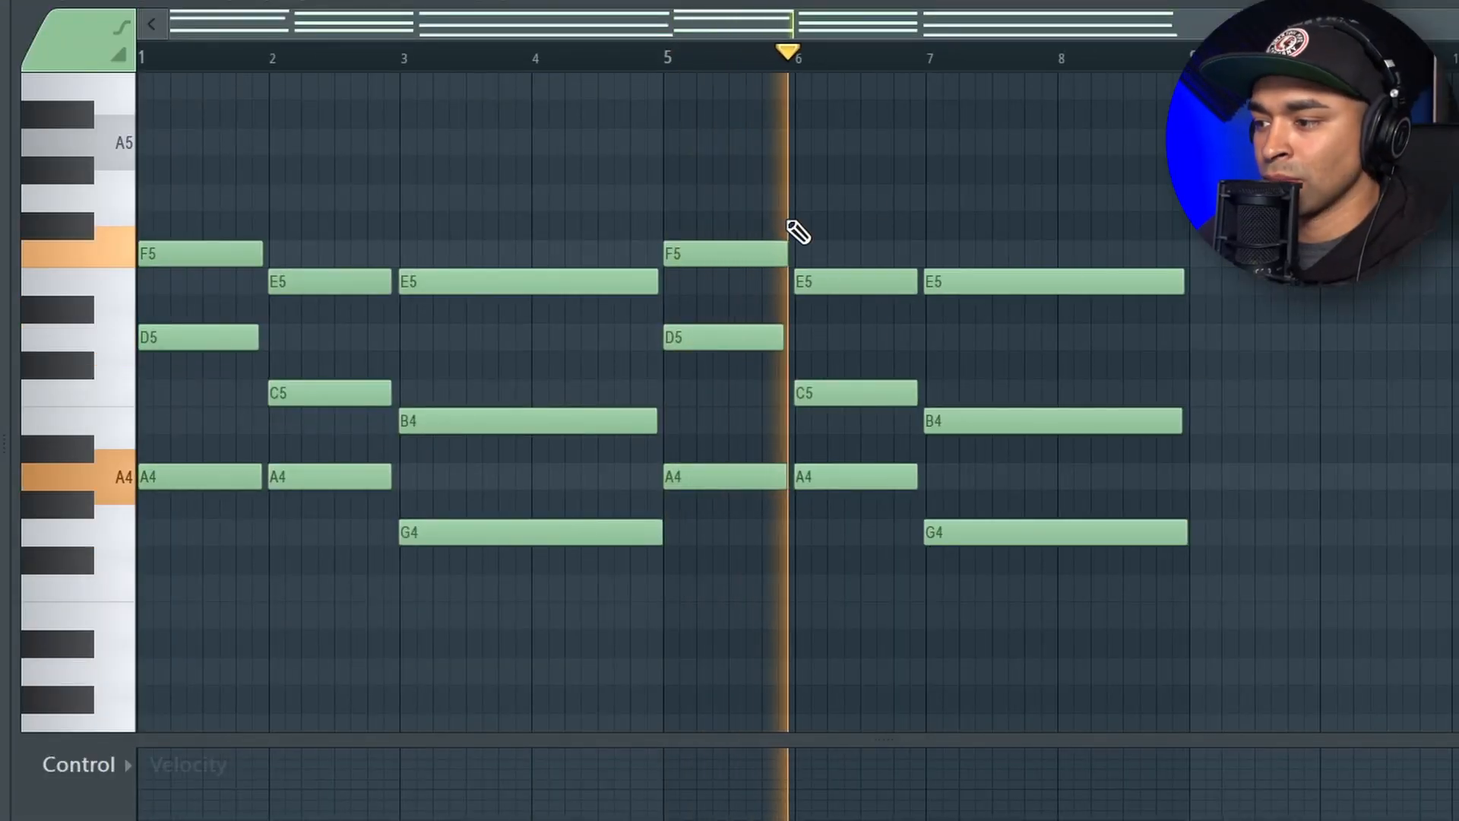
- Transpose the middle note of every chord in the Omnisphere piano roll (D5, C5 and B4) up one octave
scroll(684, 487, down, 5)
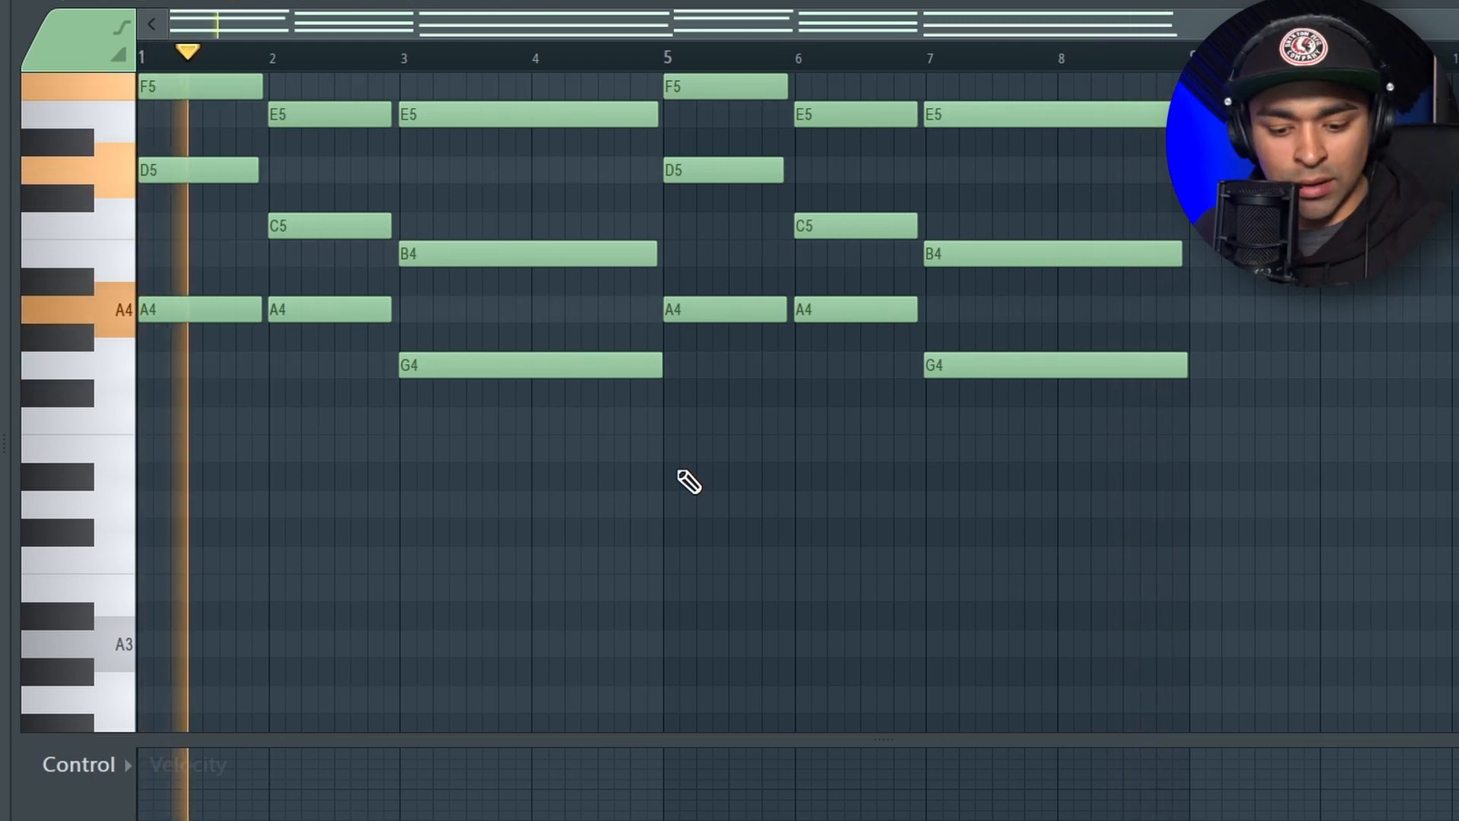
scroll(689, 481, up, 3)
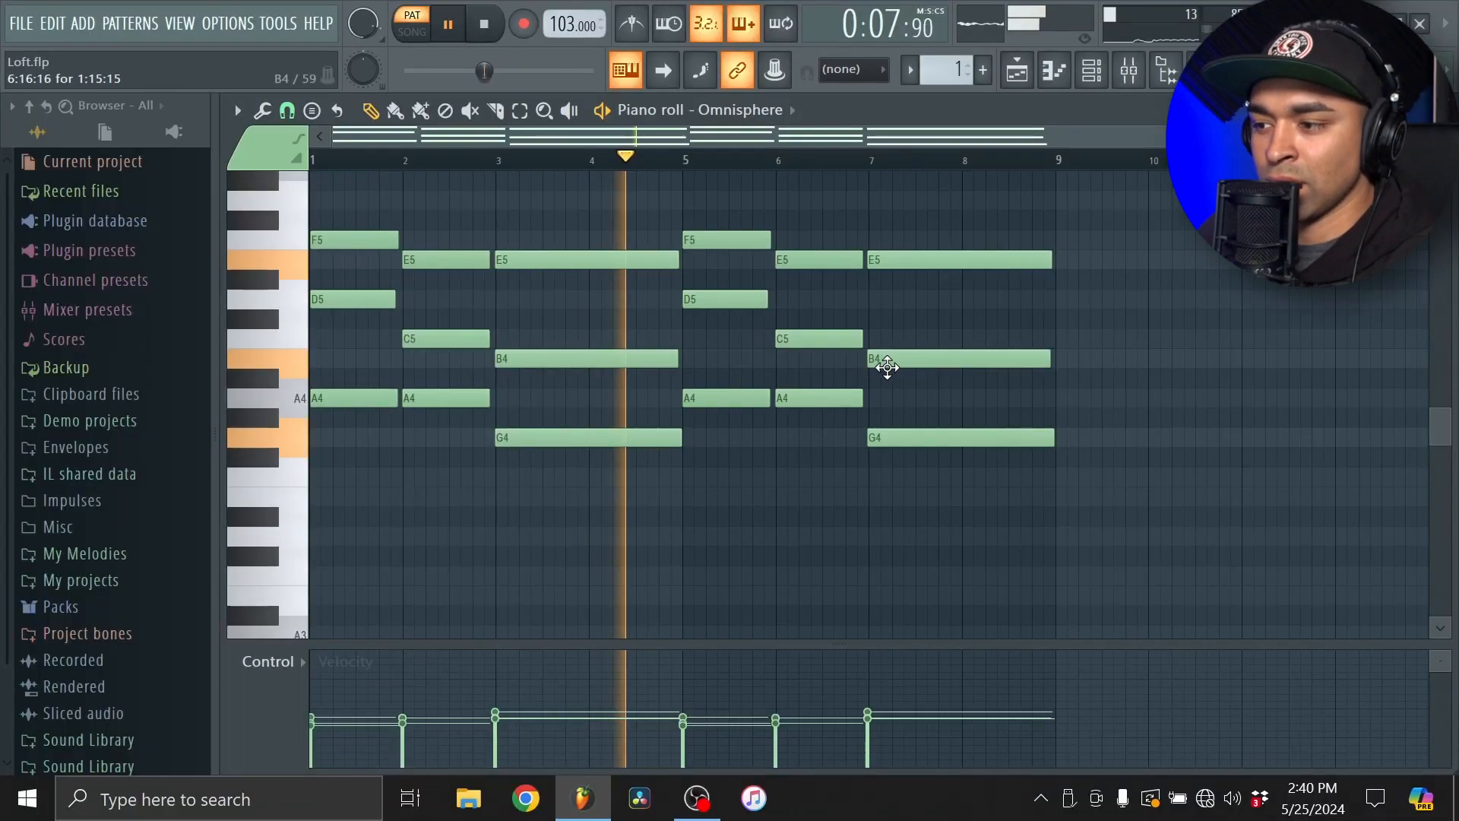
drag(897, 381, 312, 298)
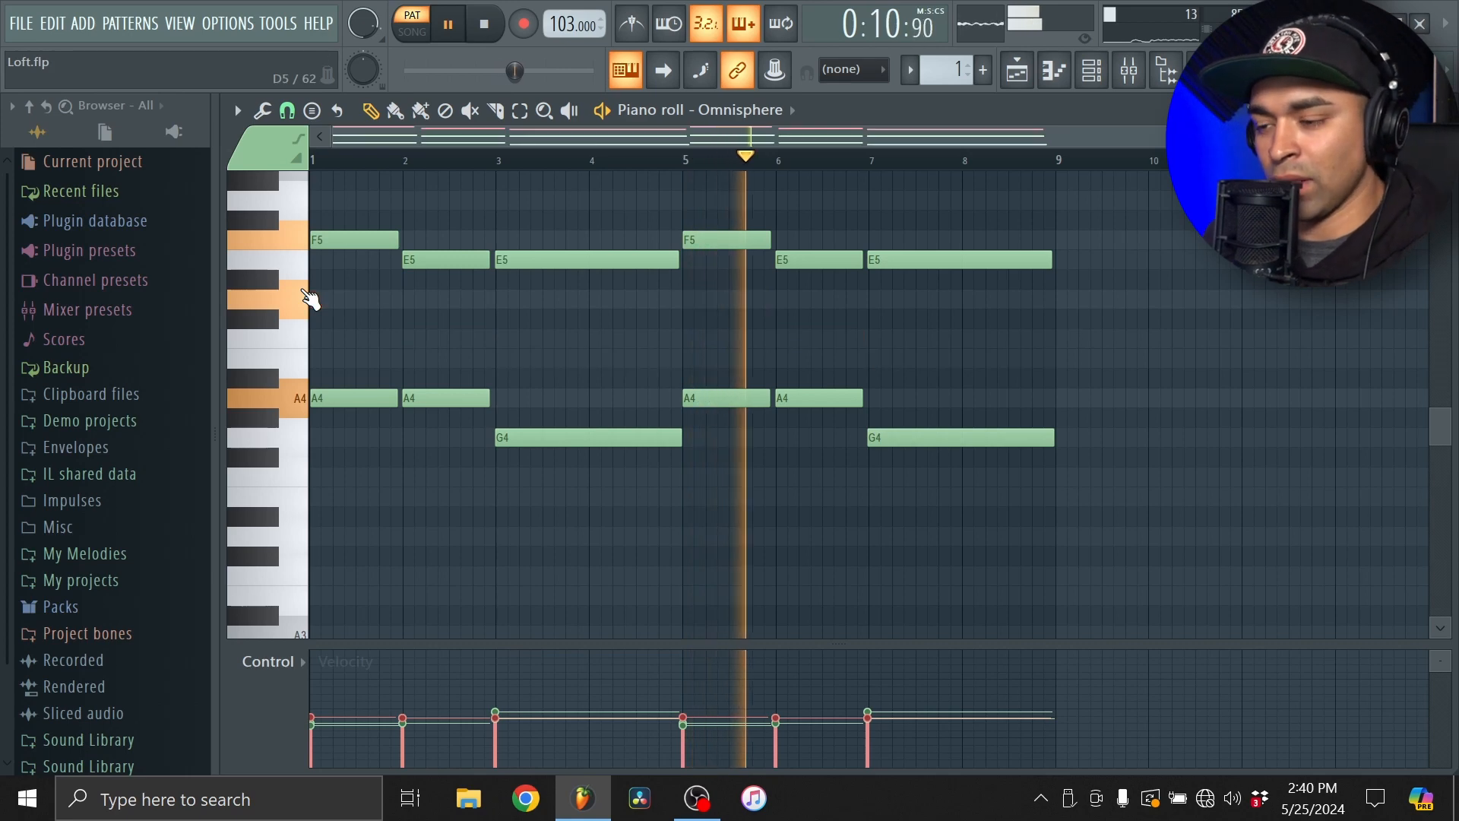
key(ctrl+Up)
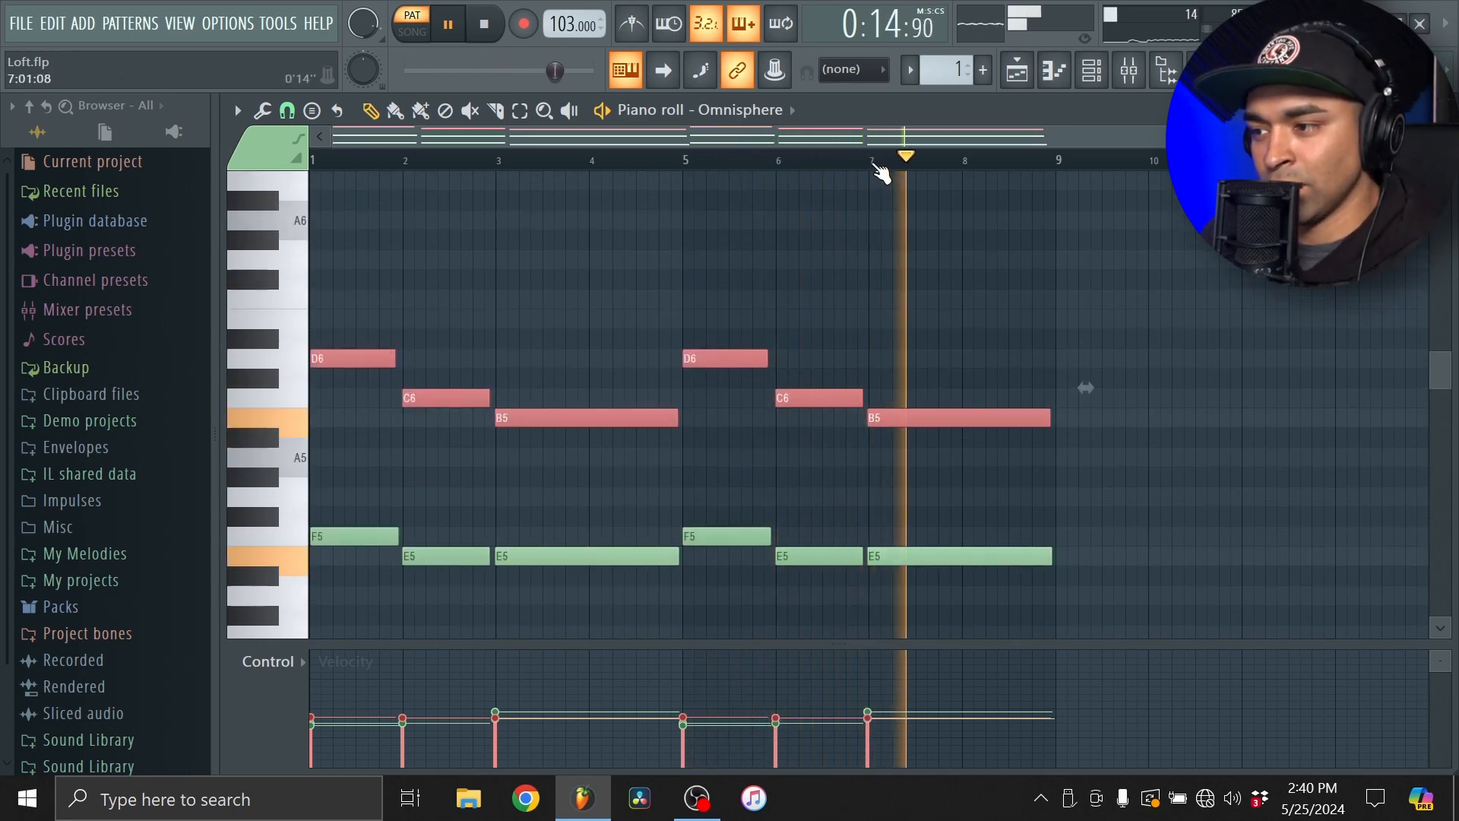
key(ctrl+d)
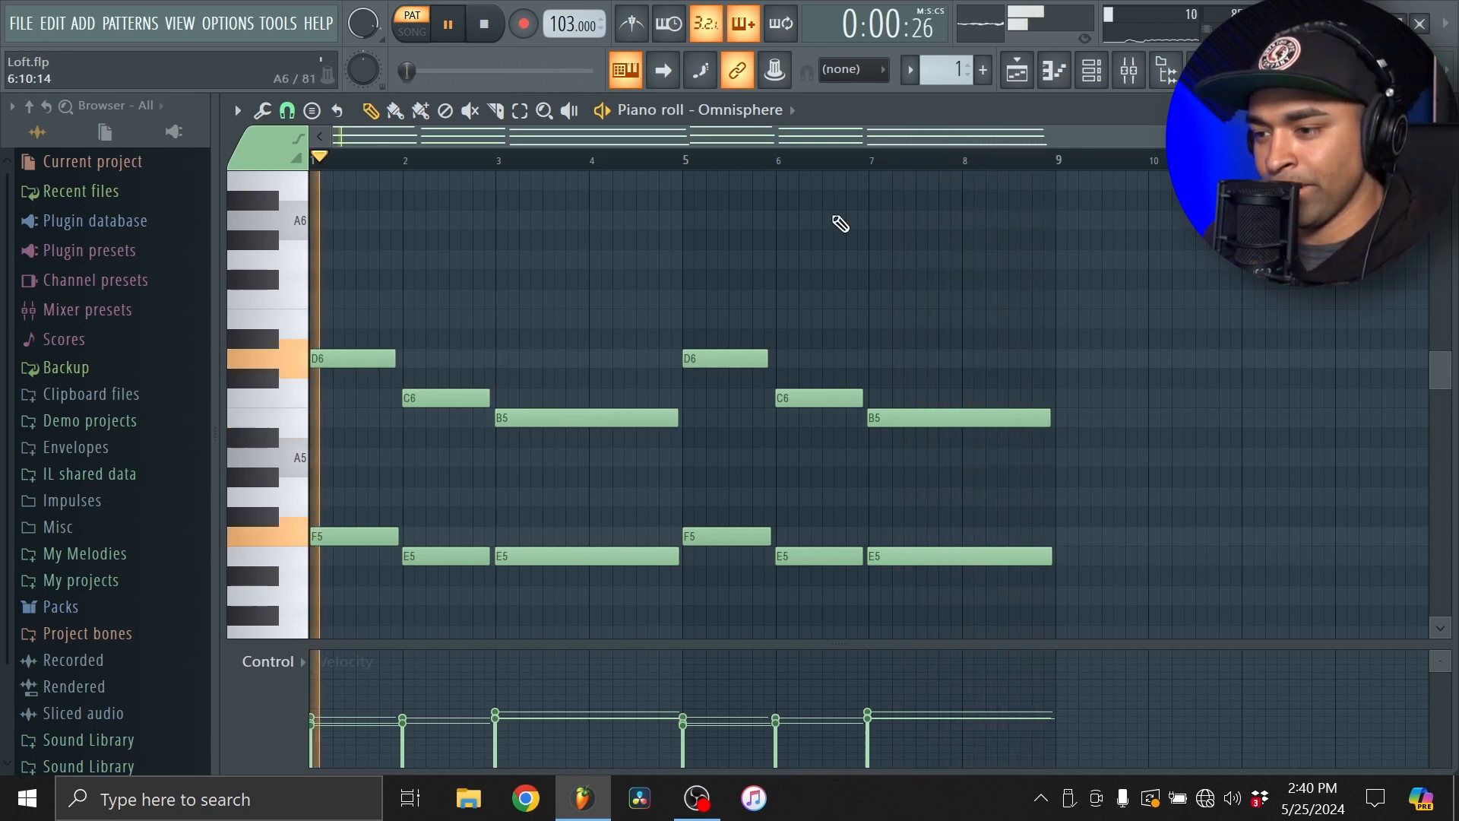
scroll(806, 403, down, 3)
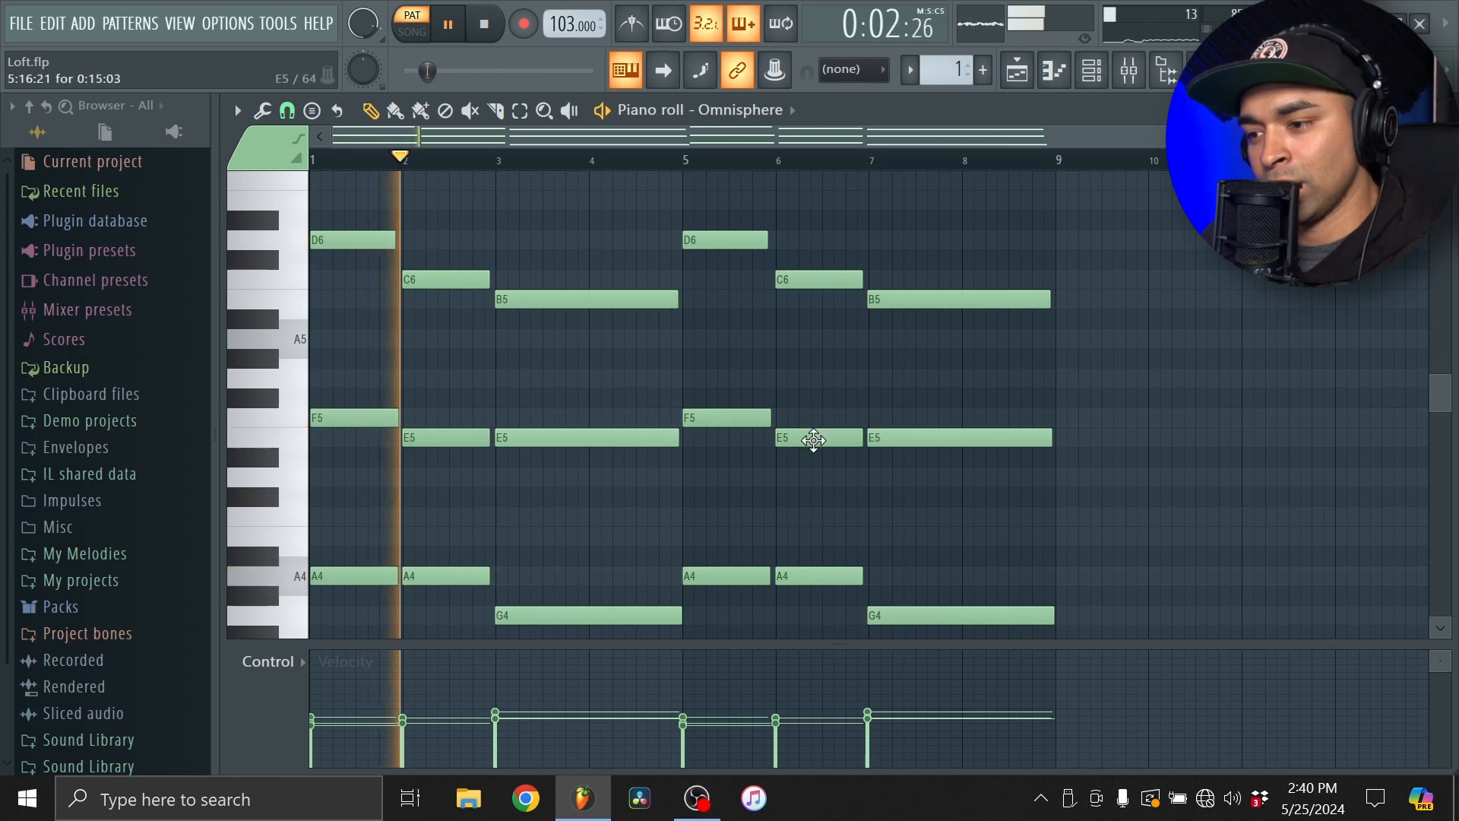
scroll(817, 441, down, 1)
scroll(851, 456, up, 1)
- Add a second Omnisphere instrument channel to the channel rack
click(1054, 74)
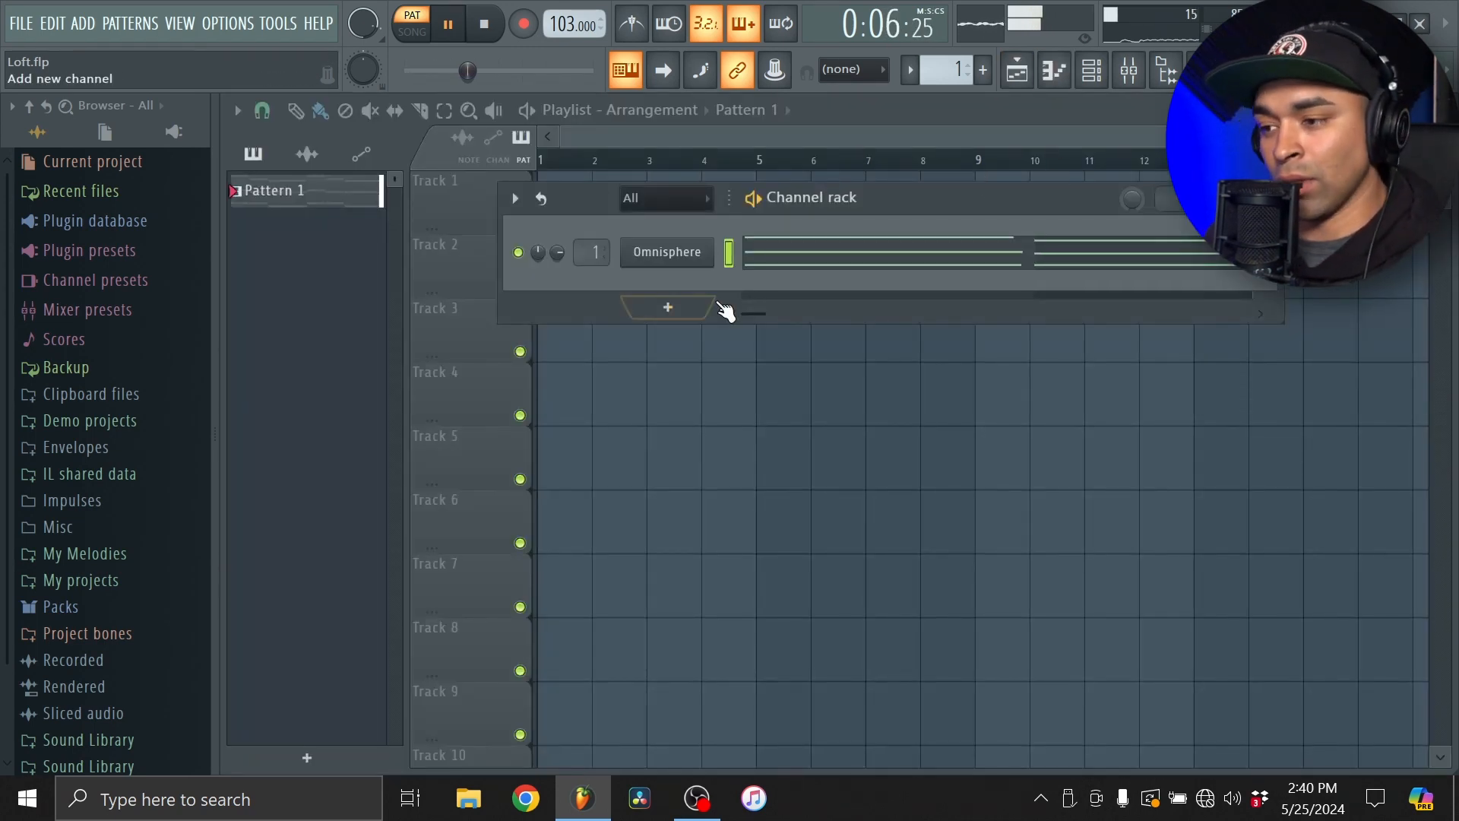
click(21, 23)
click(669, 307)
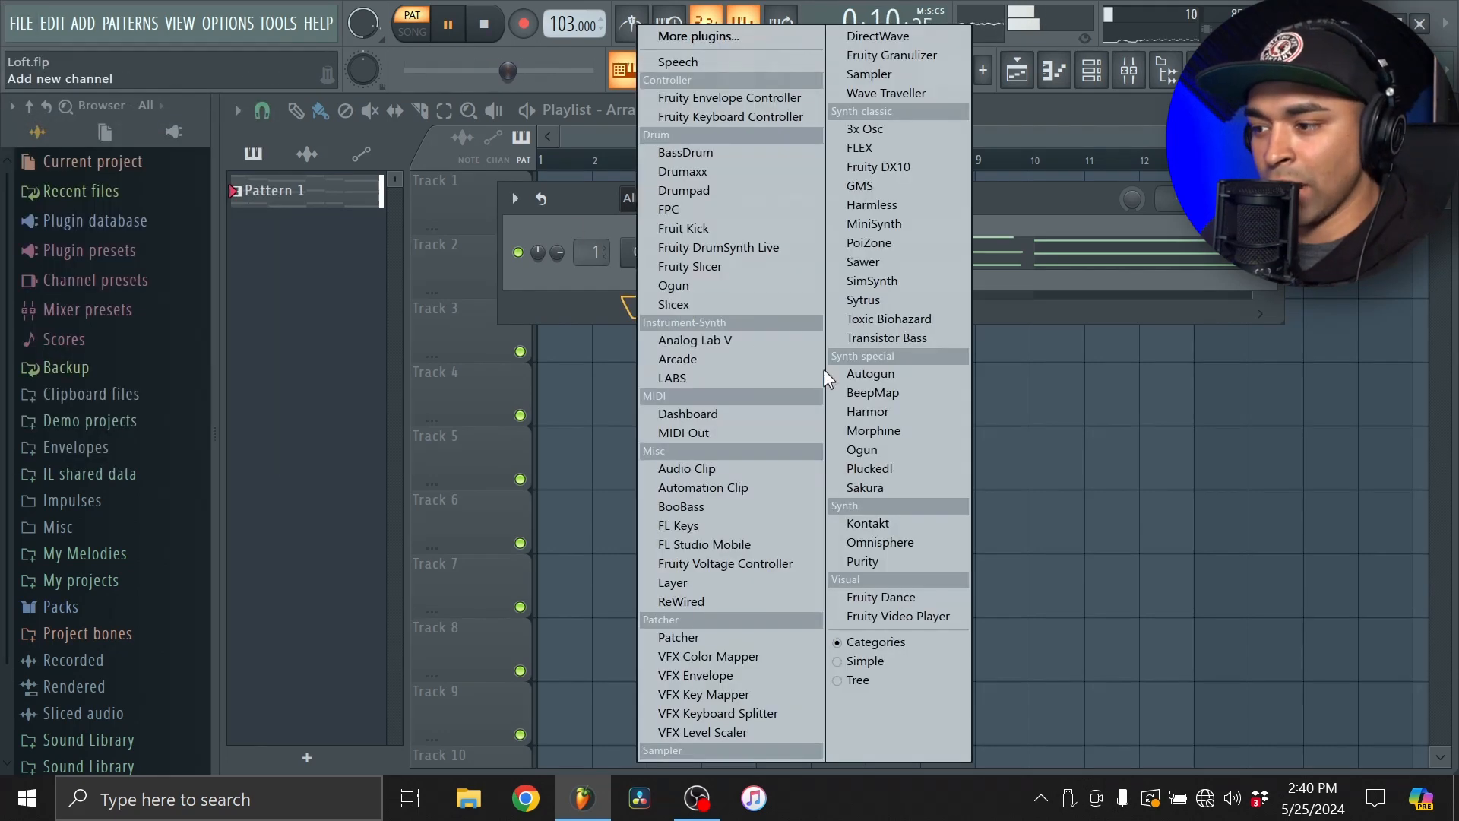
click(875, 541)
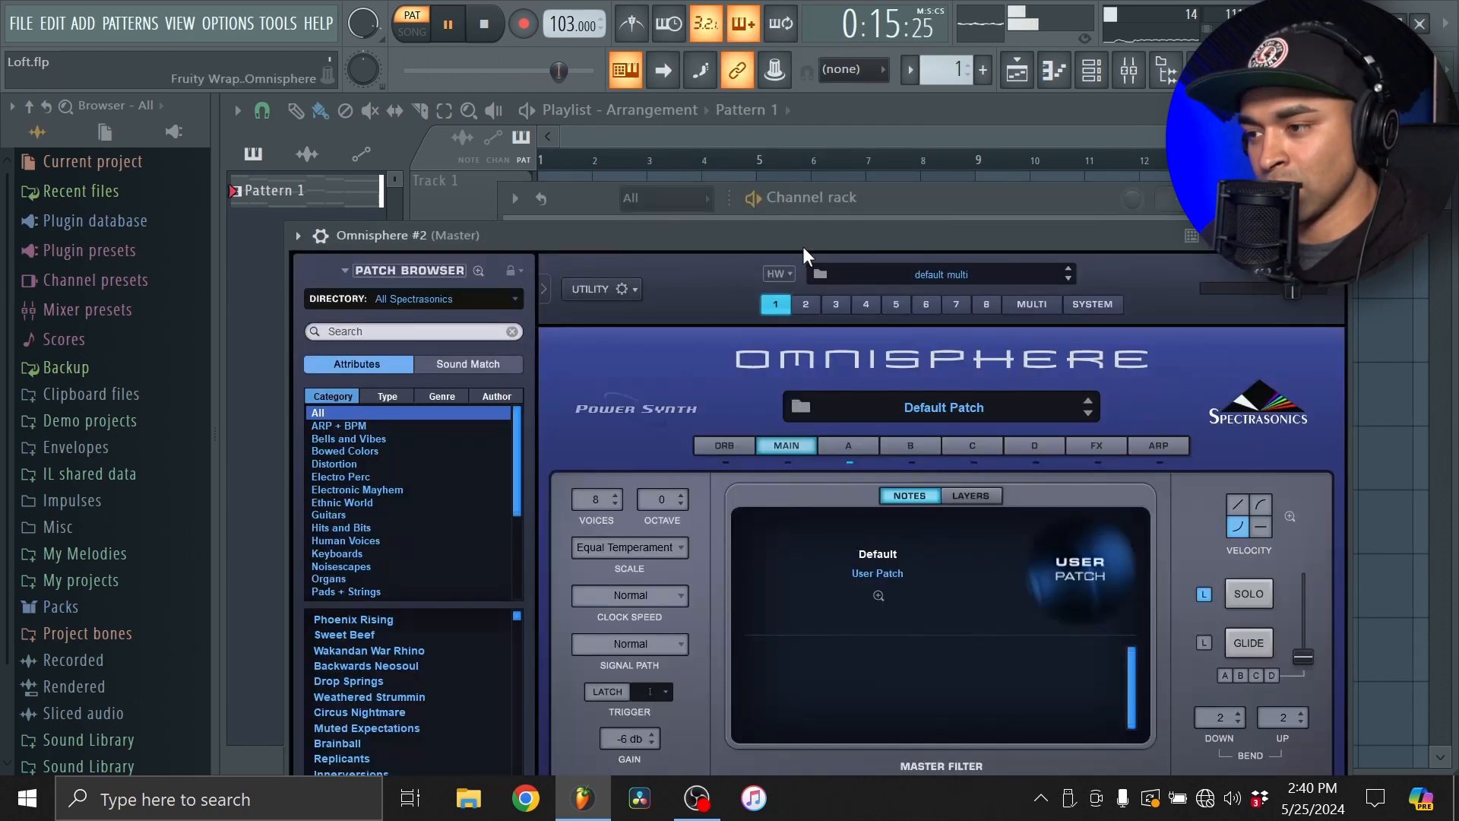
drag(803, 240, 787, 101)
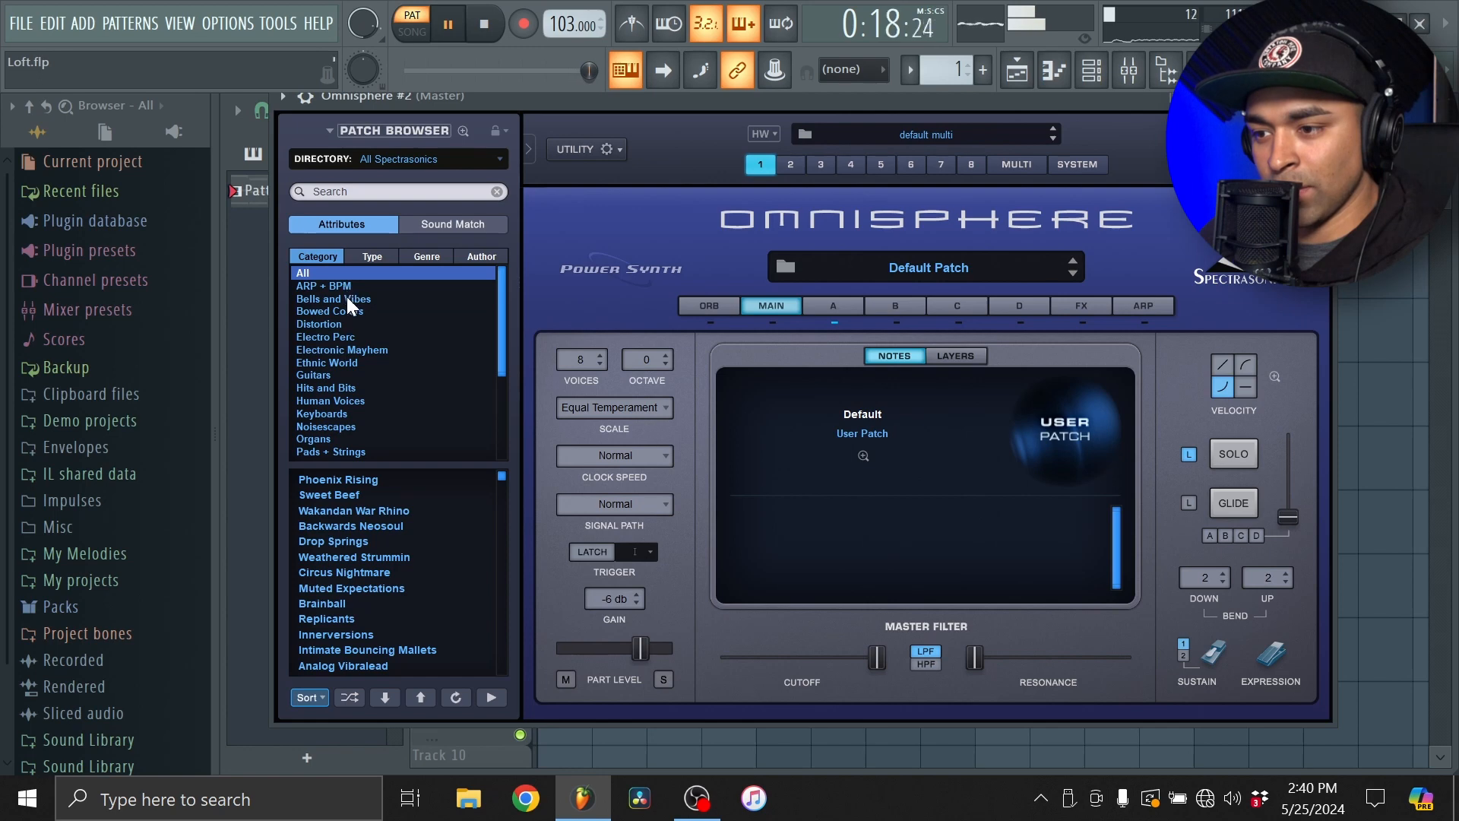
- Load the Majestique 8-bit Universe patch from the Pads + Strings category into Omnisphere #2 and close the plugin window
click(344, 451)
scroll(375, 597, down, 10)
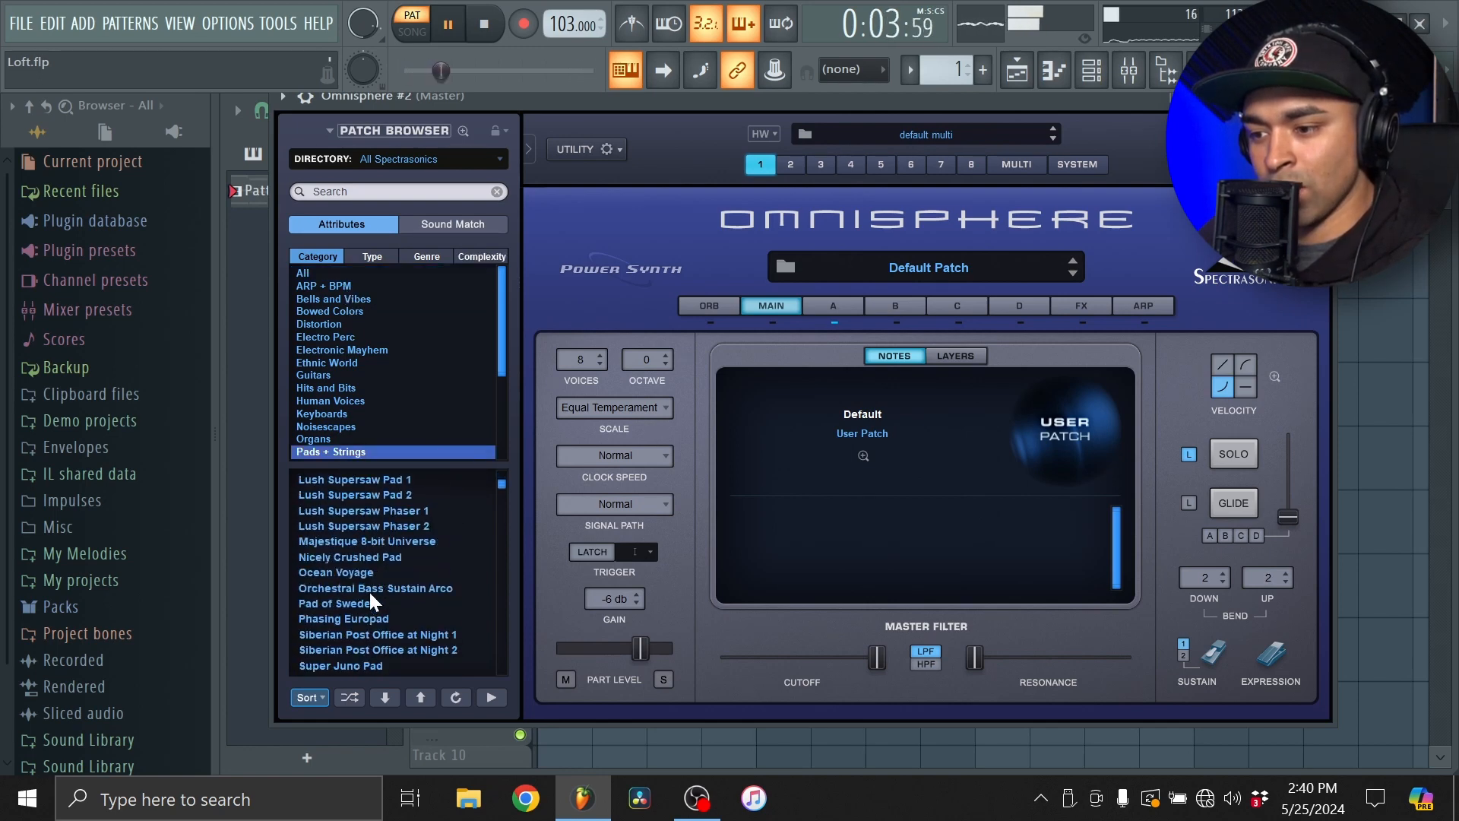
click(378, 541)
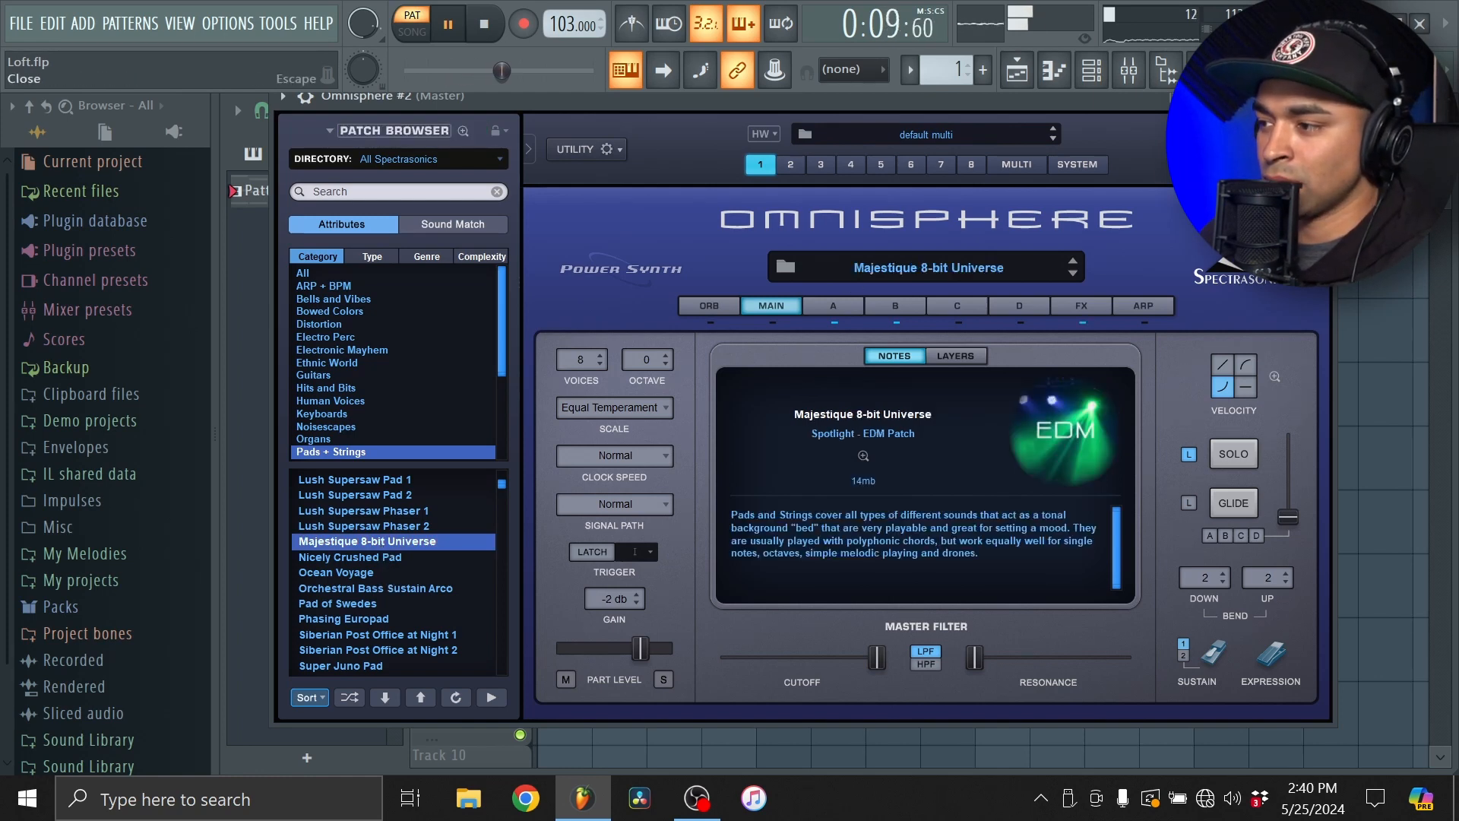
click(1321, 97)
- Copy the chord notes from the Omnisphere channel into the Omnisphere #2 channel
click(730, 246)
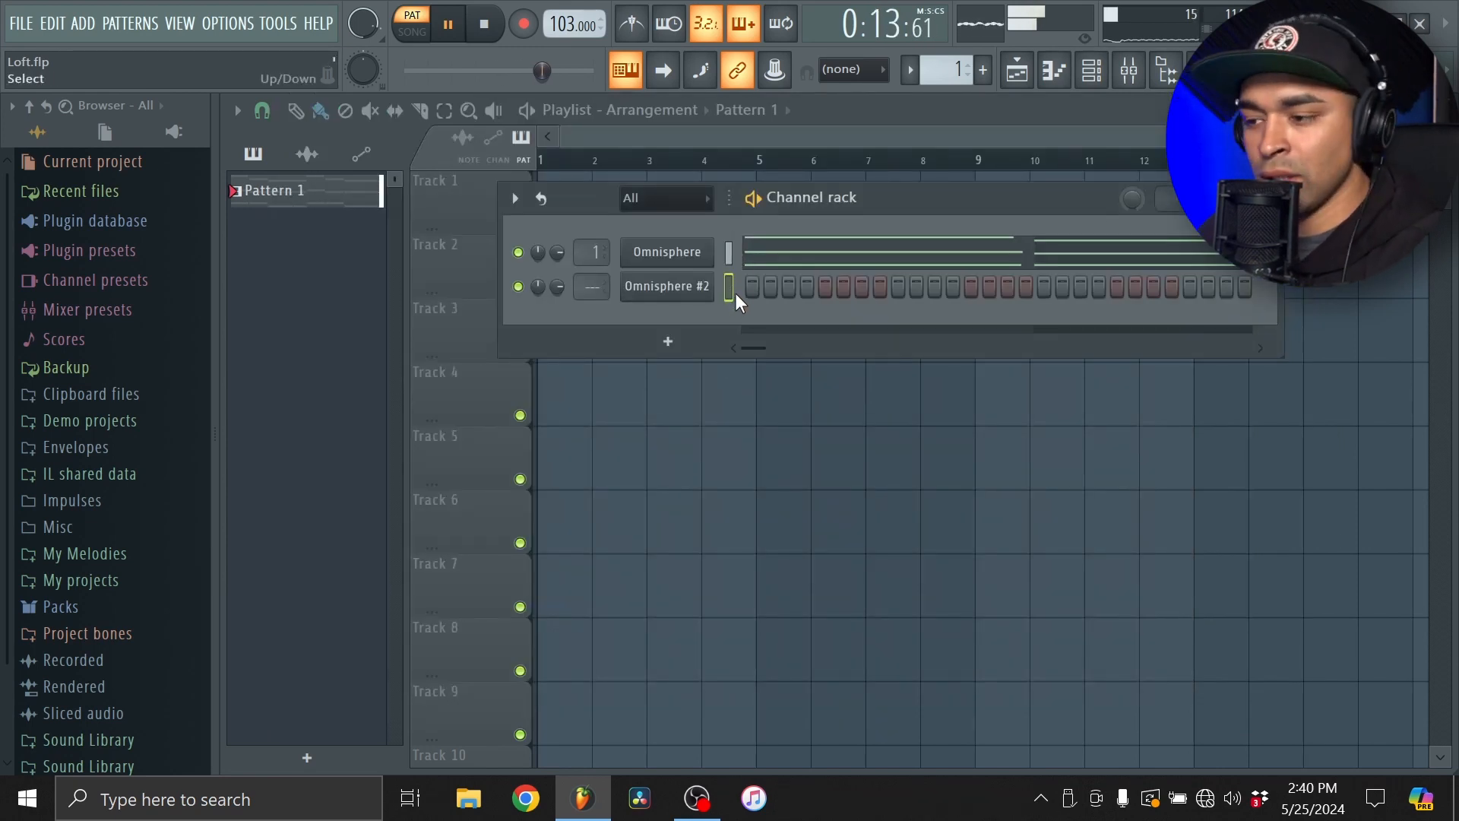
key(ctrl+v)
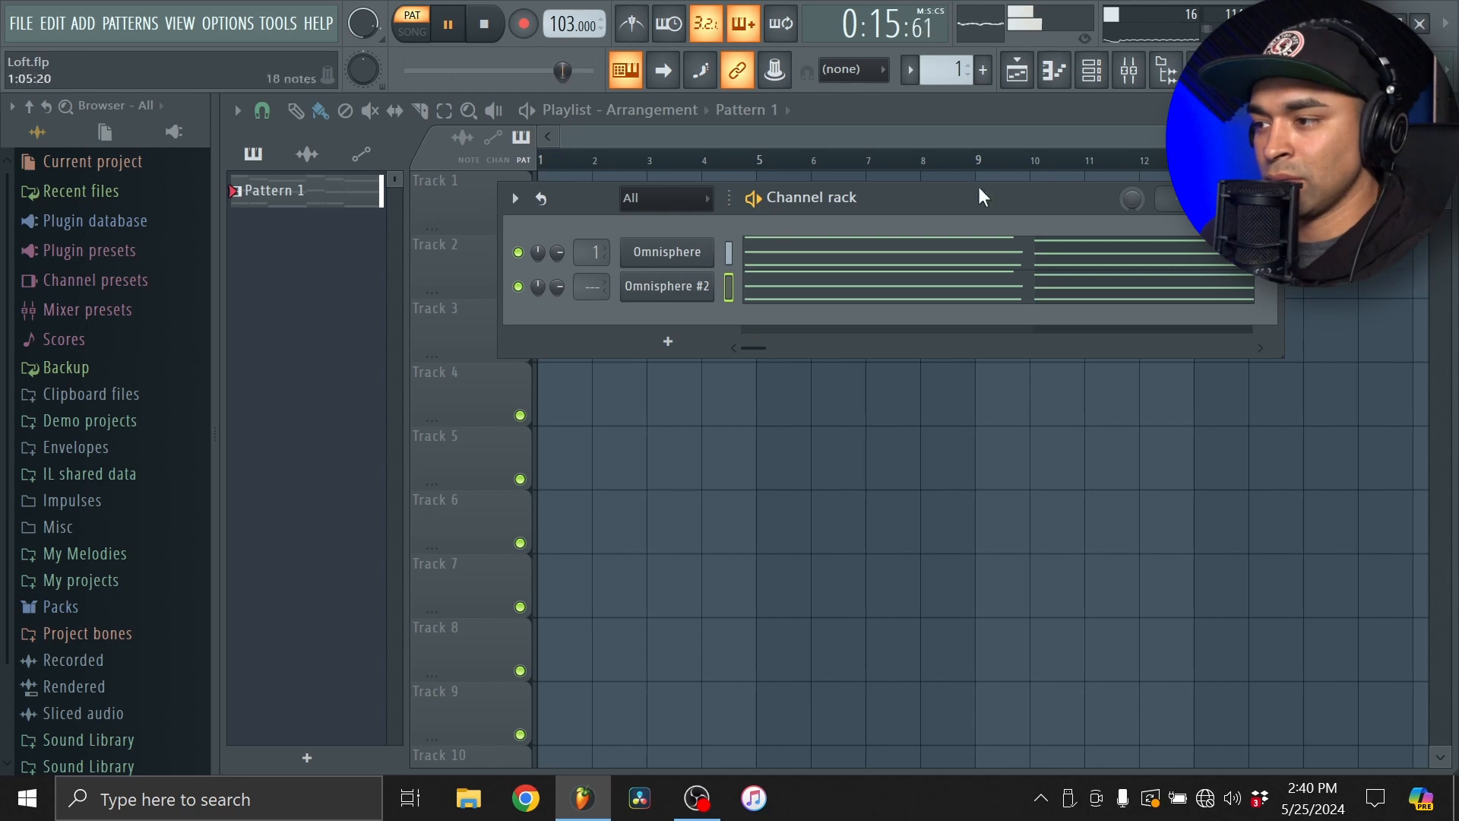
- Turn off layer B of the Majestique 8-bit Universe patch in Omnisphere #2
click(662, 293)
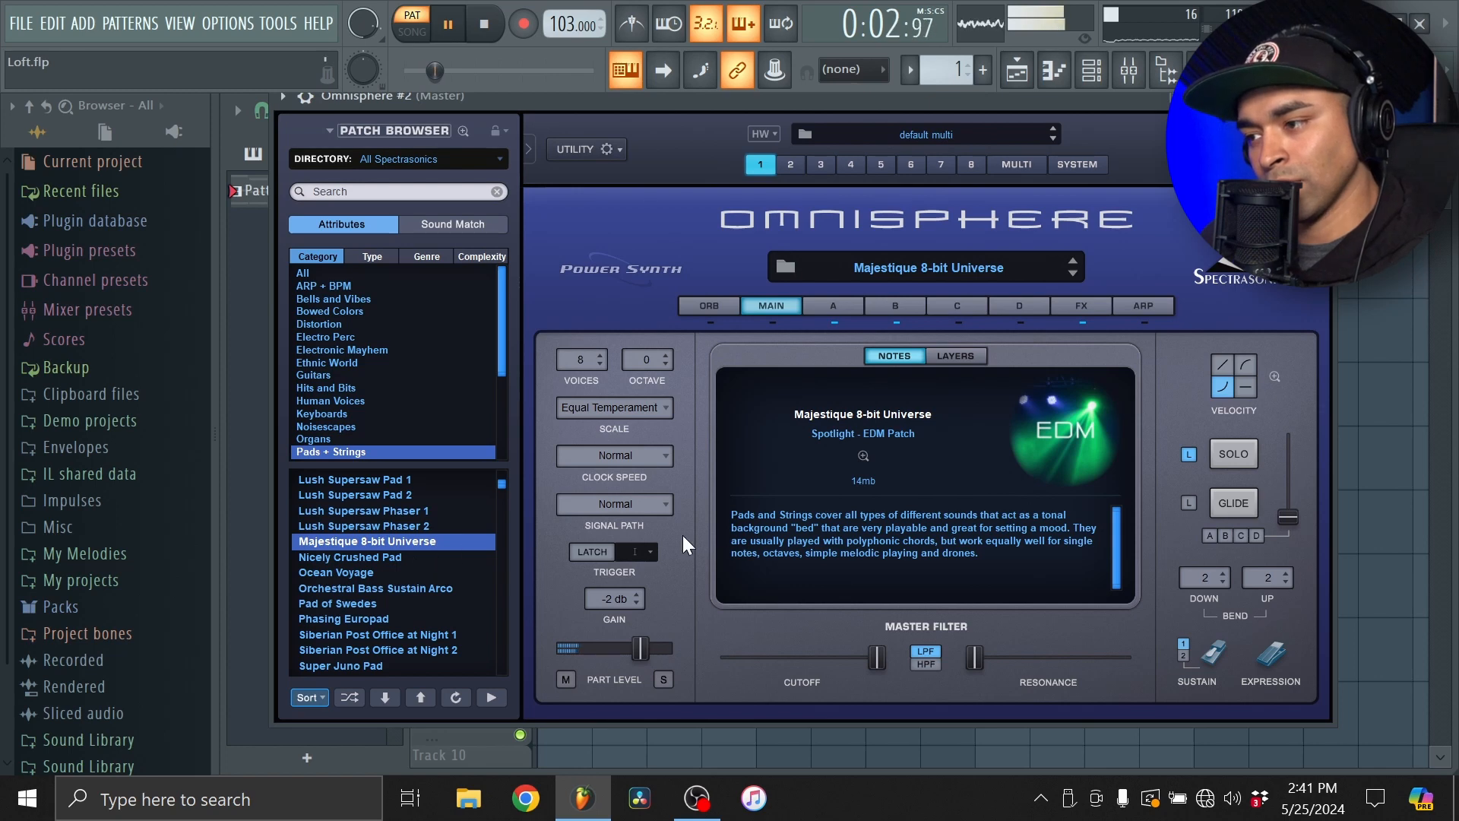
click(901, 322)
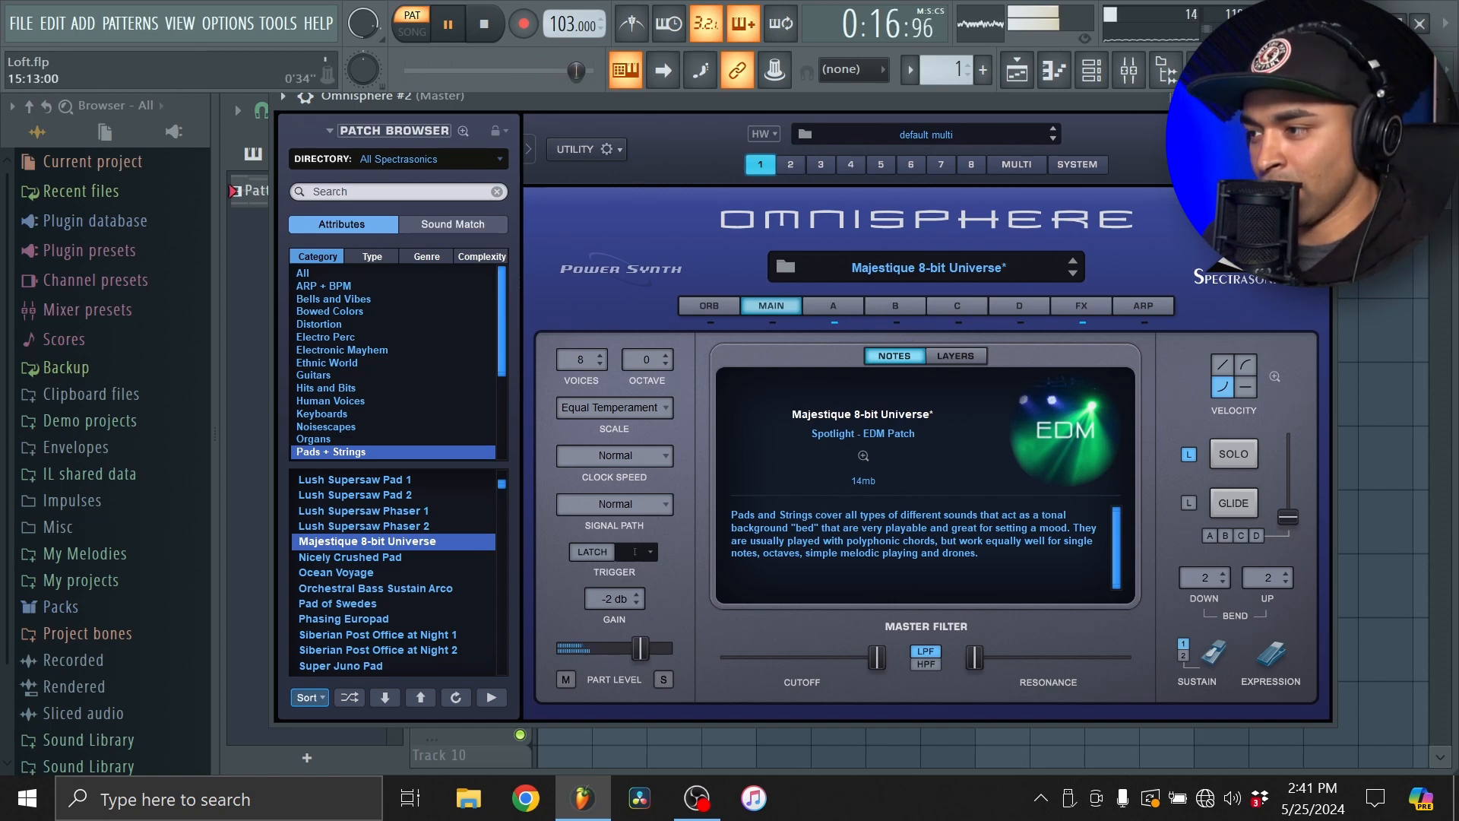
click(1325, 97)
- Solo the Omnisphere #2 channel and switch its patch to layer B only, with layer A off, checking it in playback
right_click(518, 287)
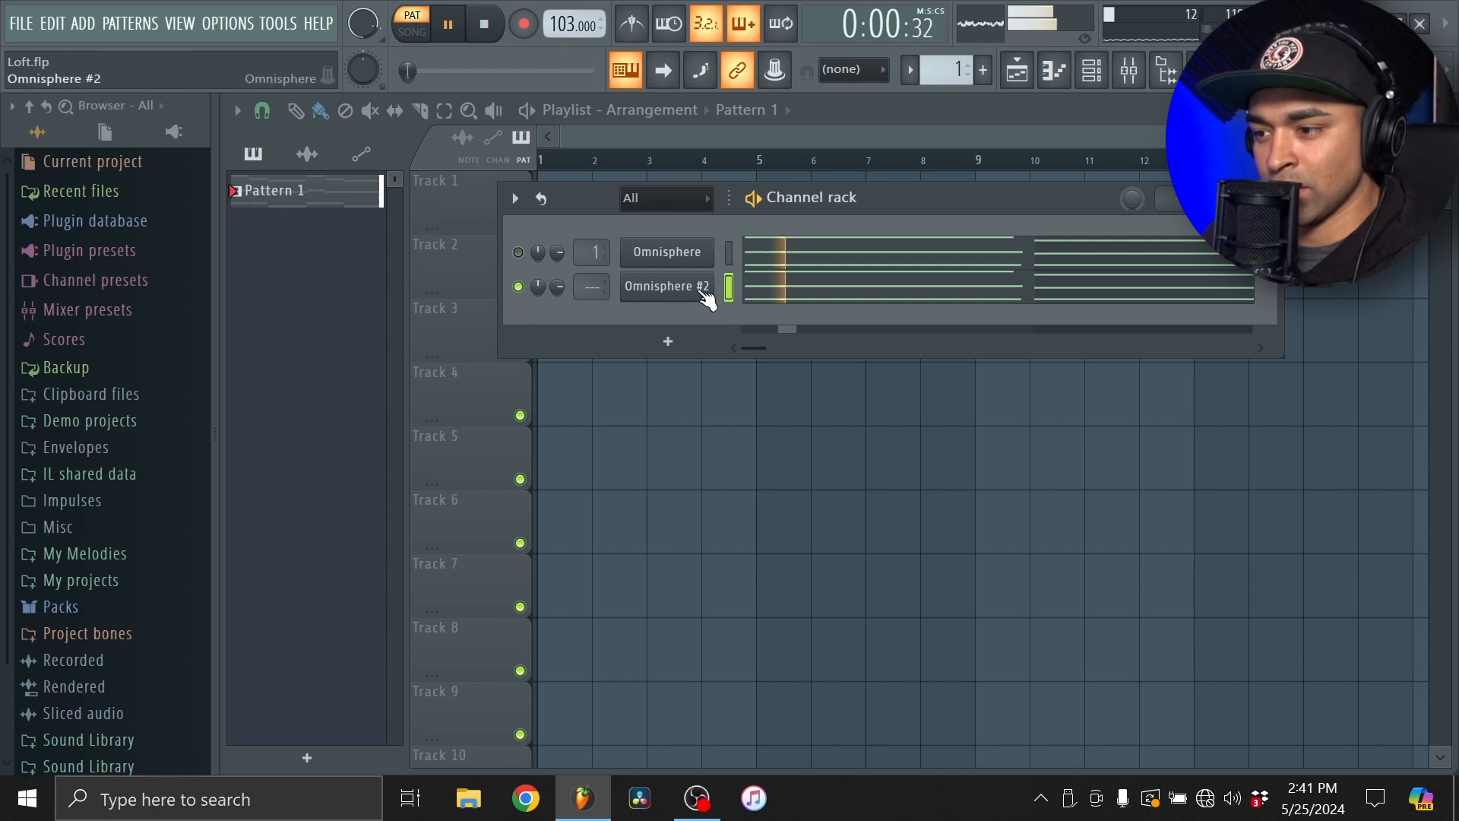
click(704, 293)
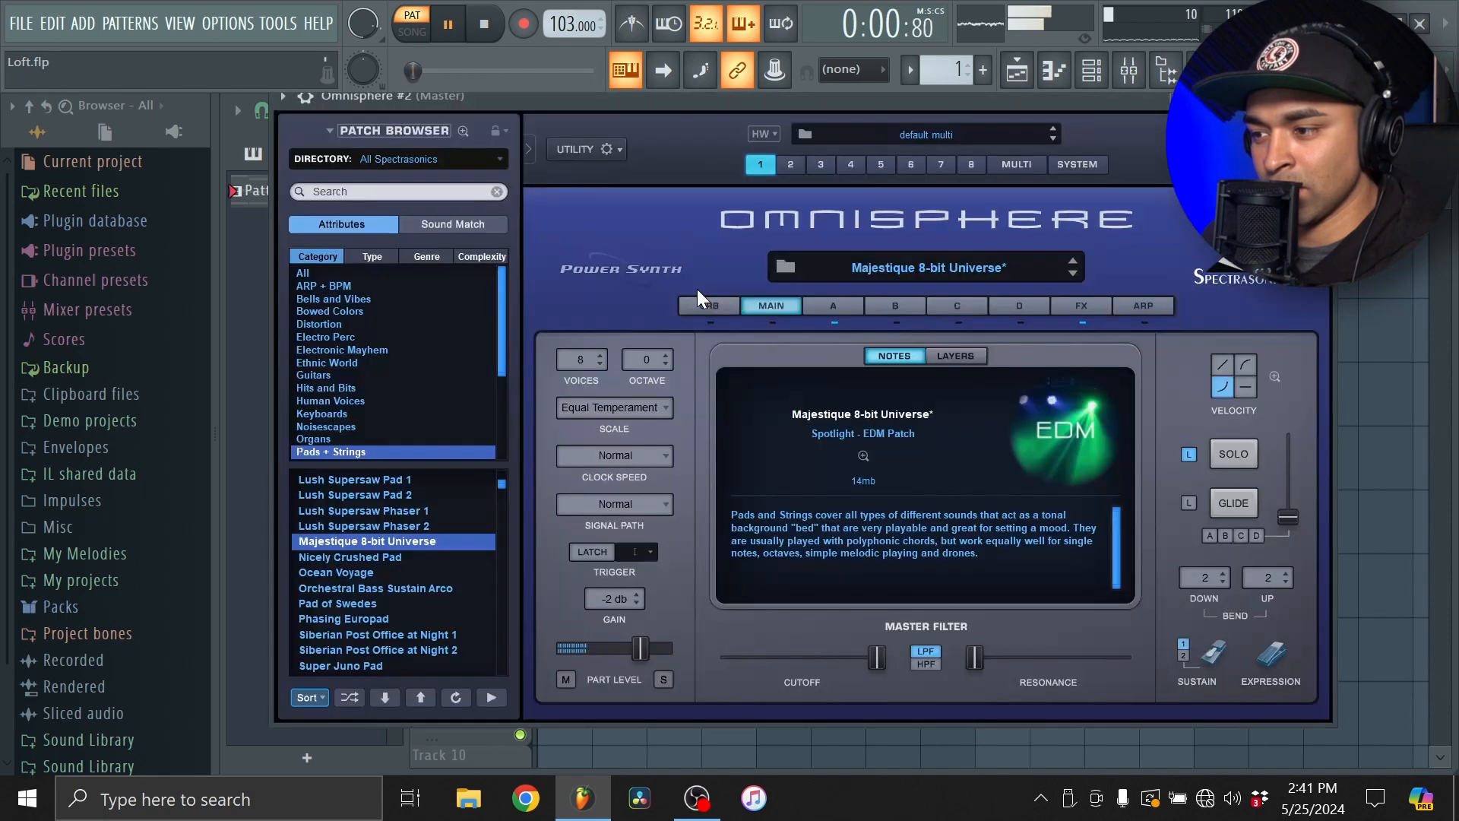
click(835, 307)
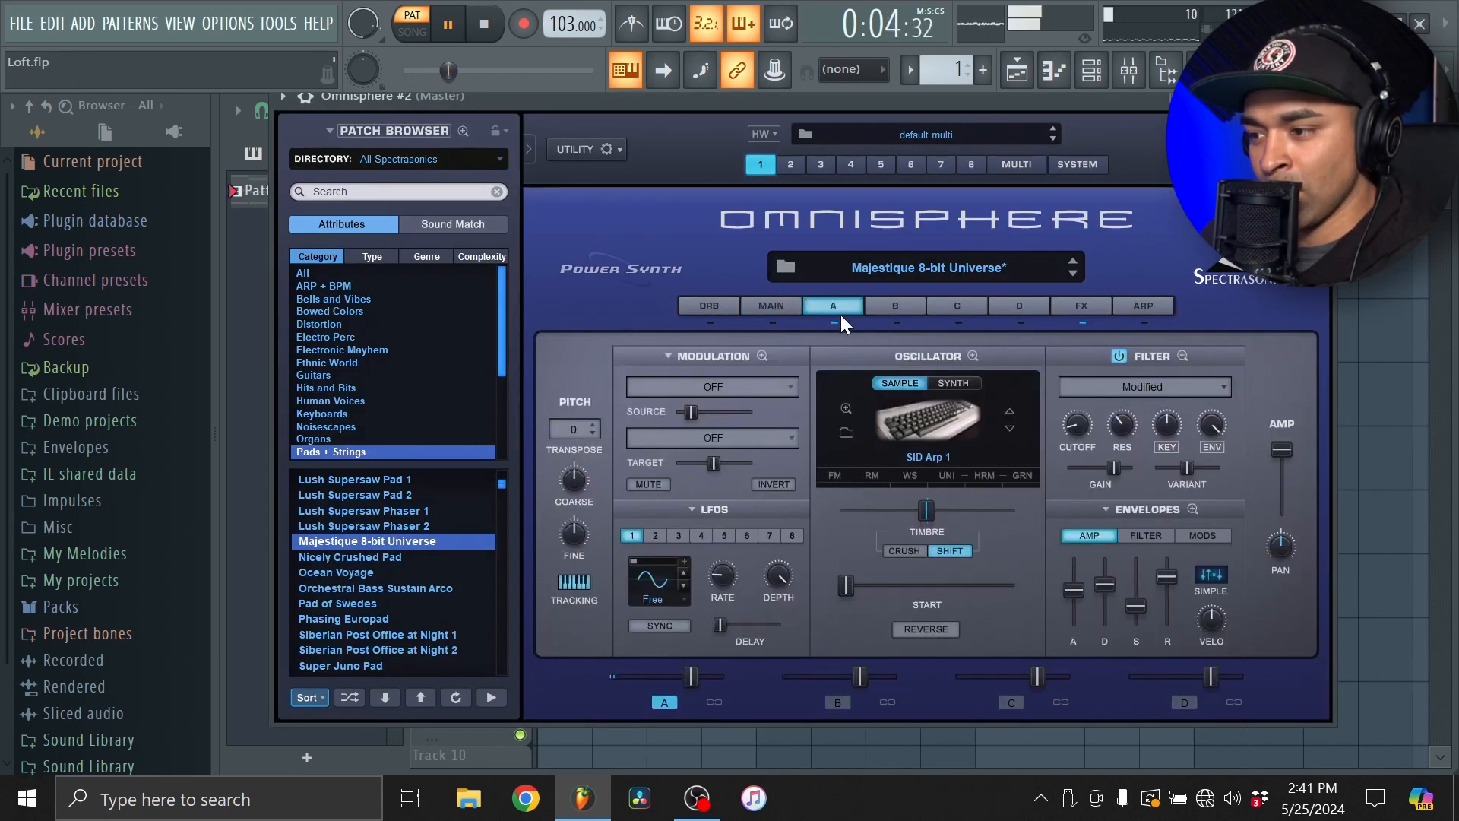
click(894, 309)
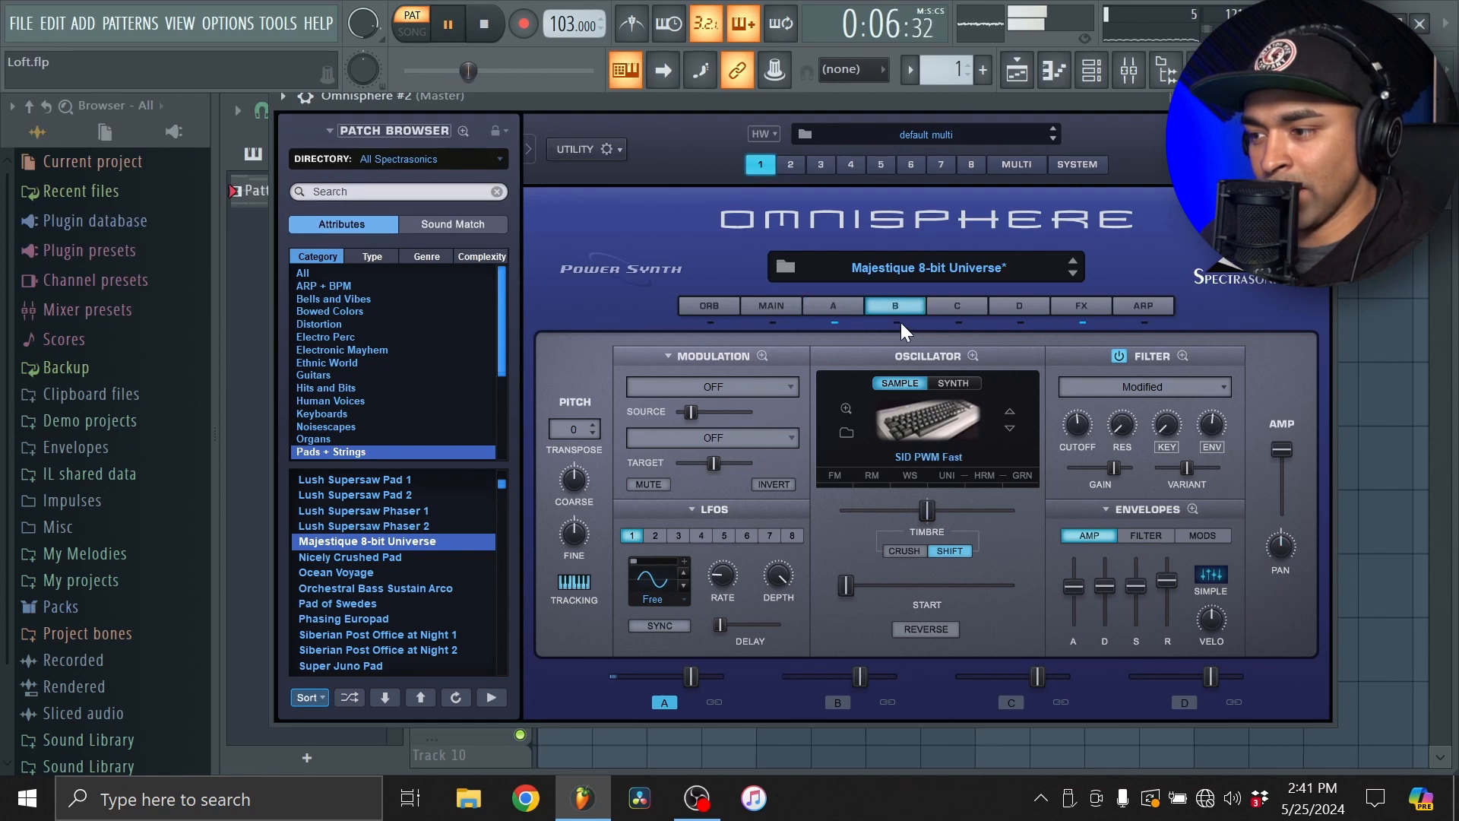
click(837, 311)
key(space)
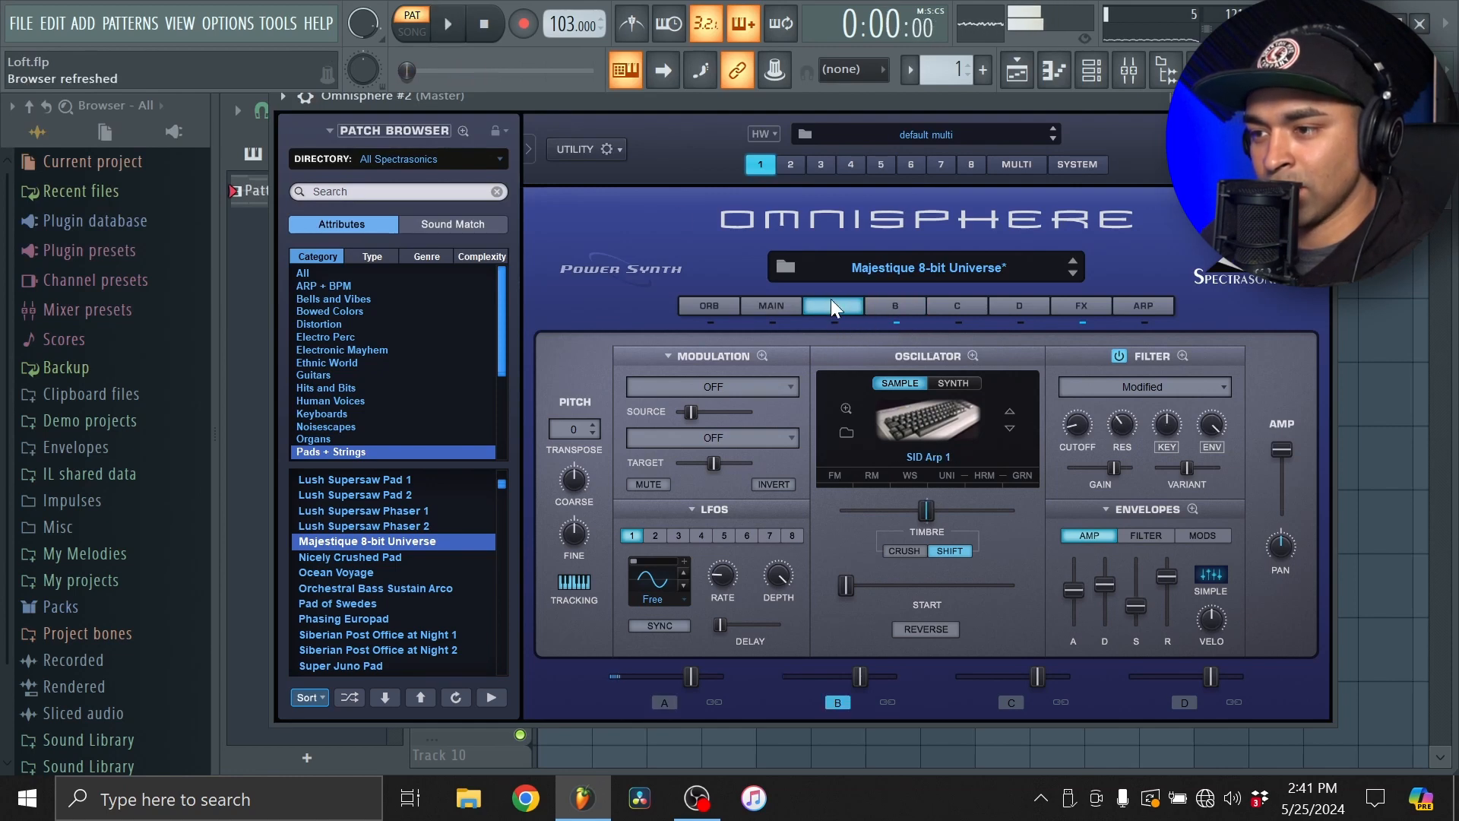
key(space)
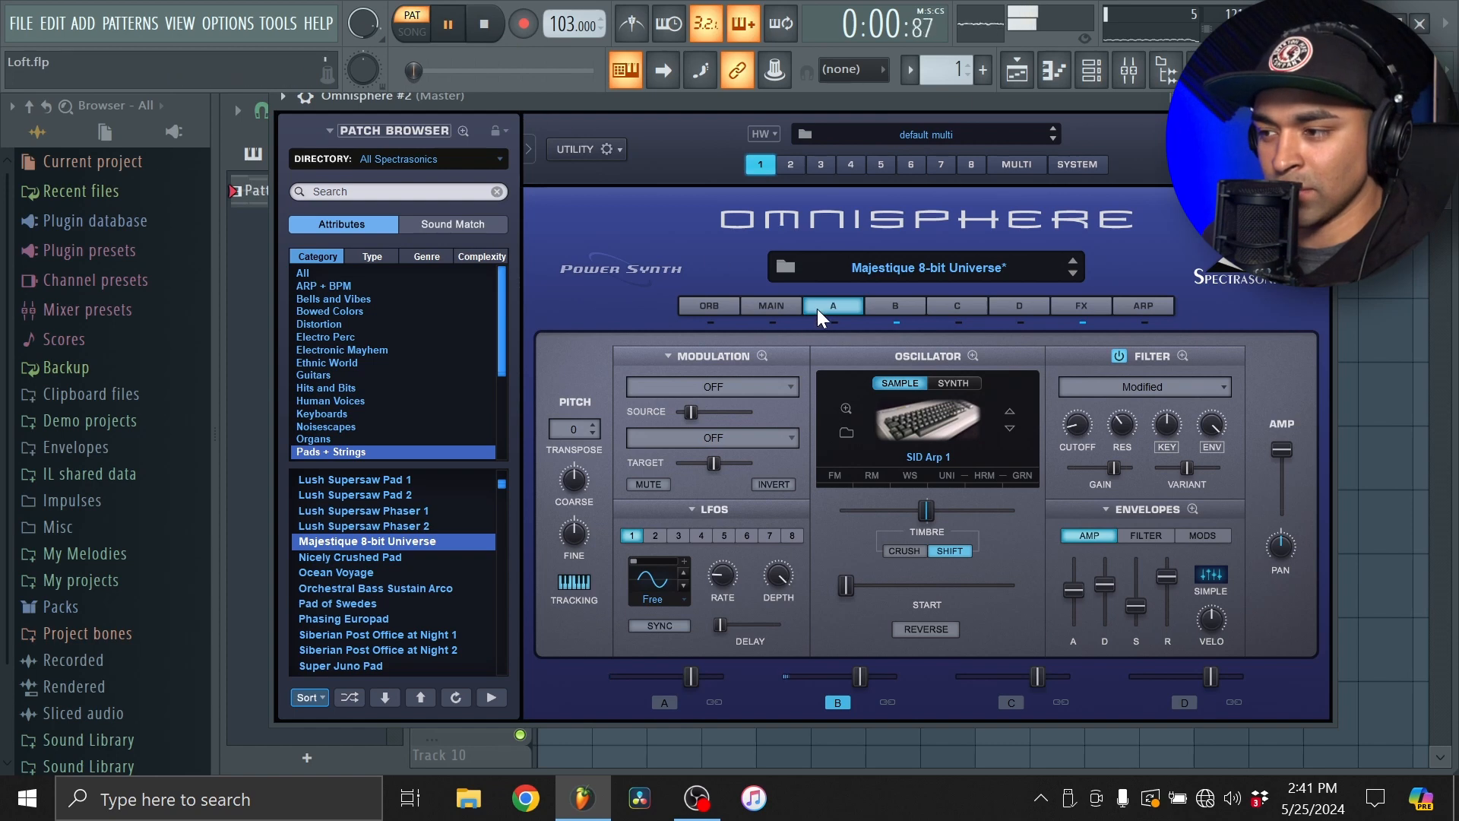
click(1320, 96)
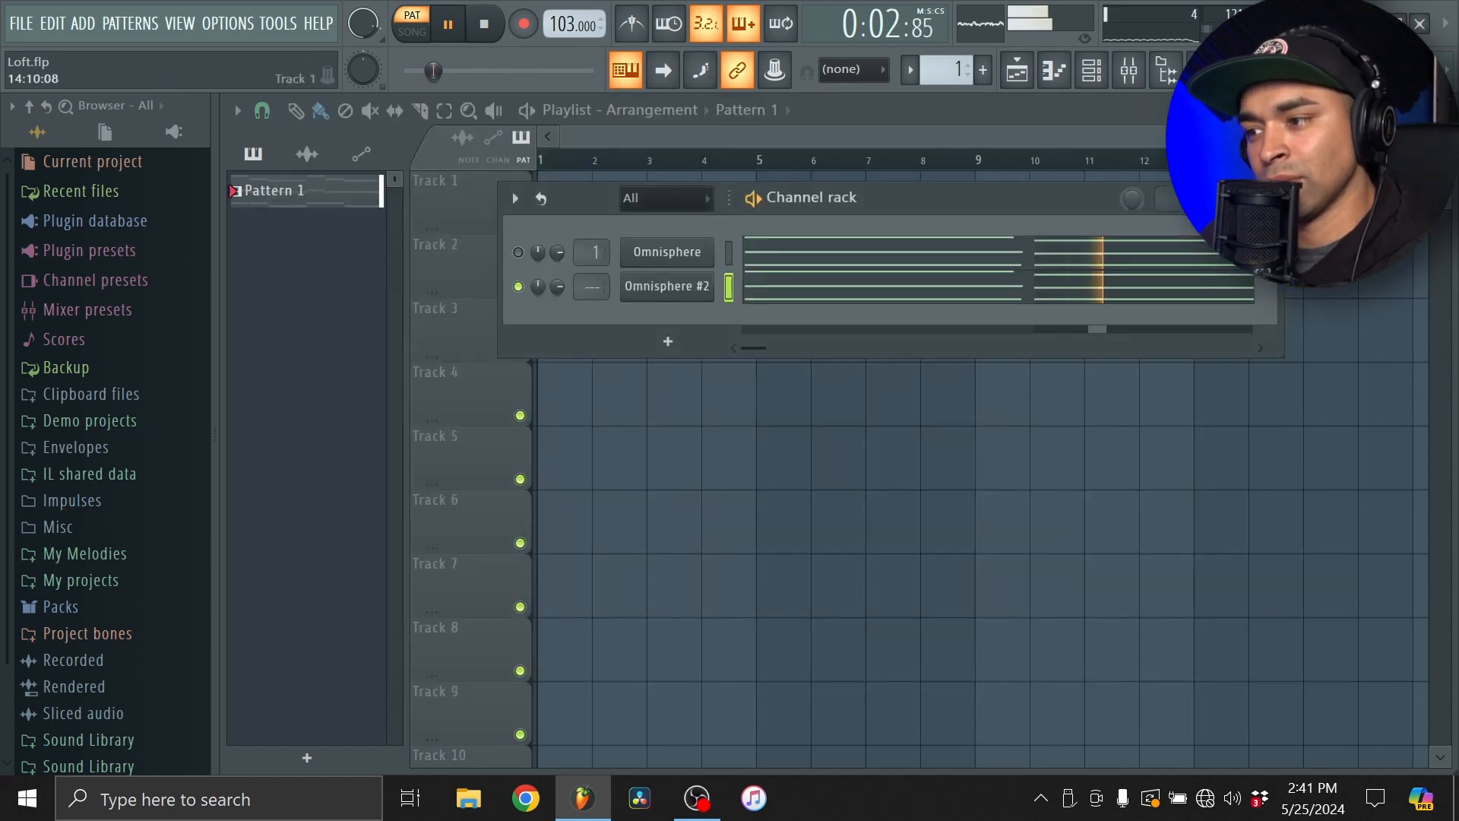
- Route Omnisphere #2 to mixer track 2 and add Fruity Parametric EQ 2 in slot 4, cutting everything below the low mids with band 1
scroll(599, 286, up, 2)
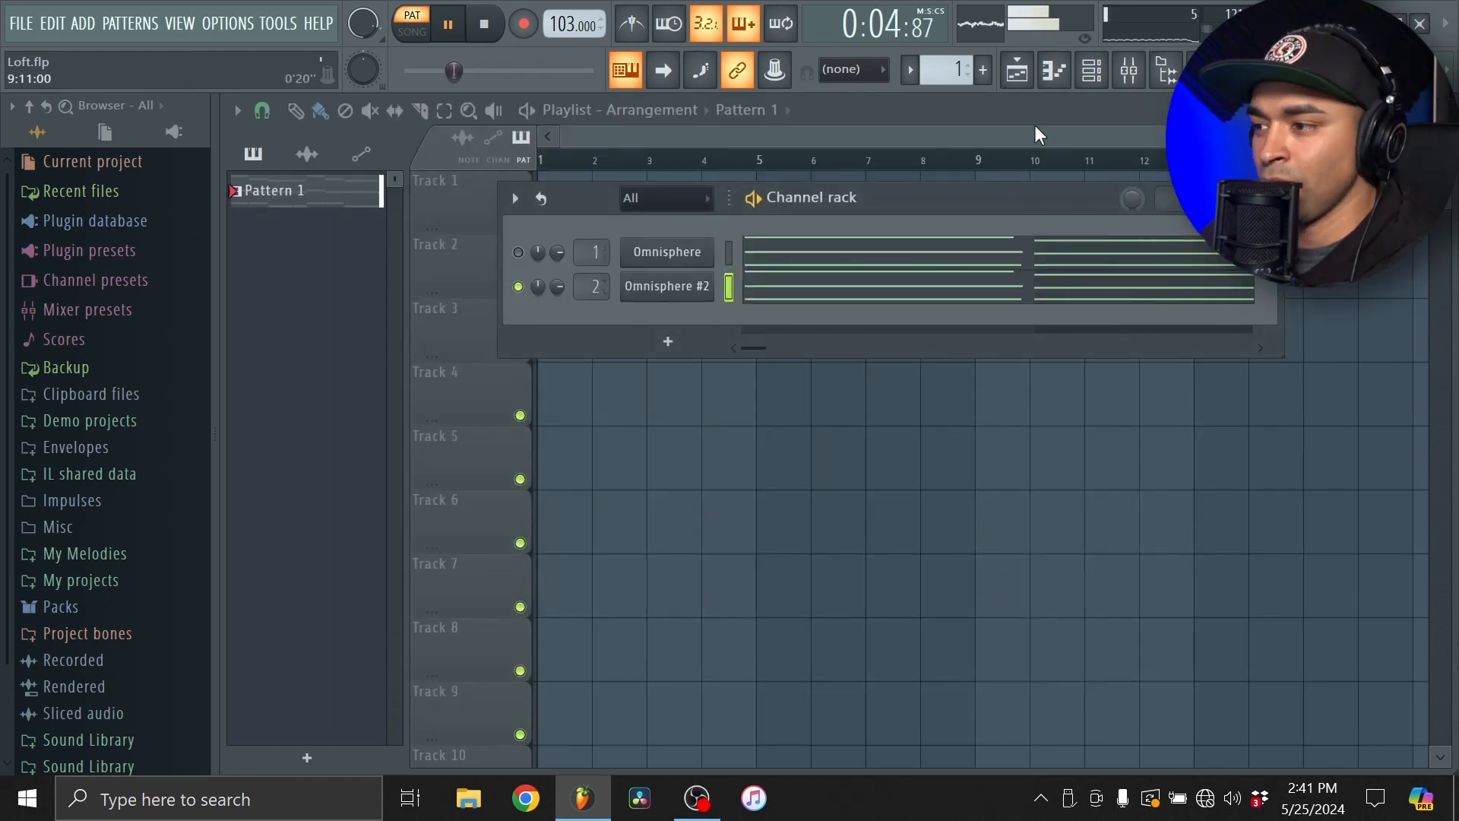
click(1129, 70)
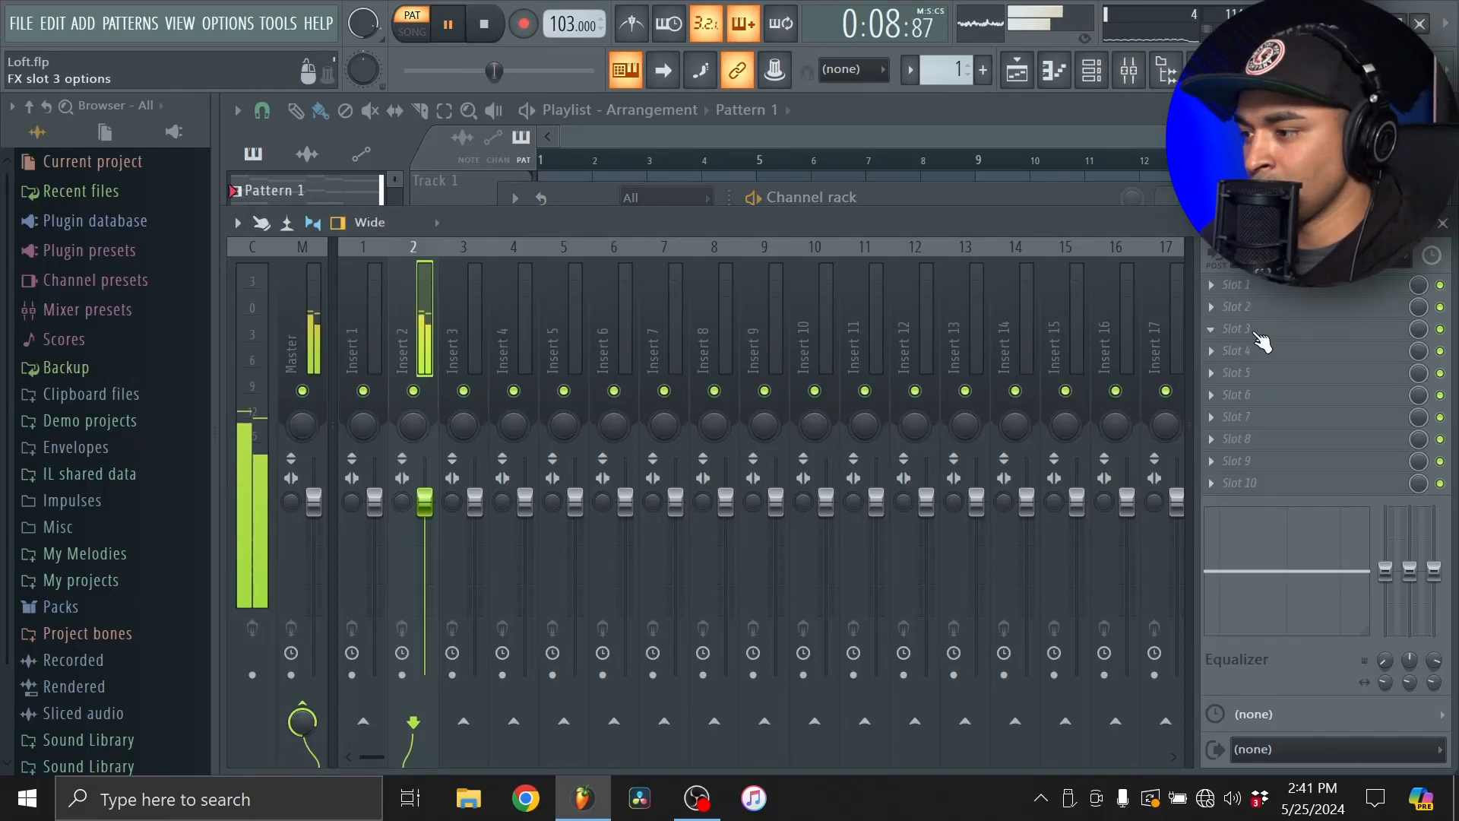
click(1231, 350)
click(935, 240)
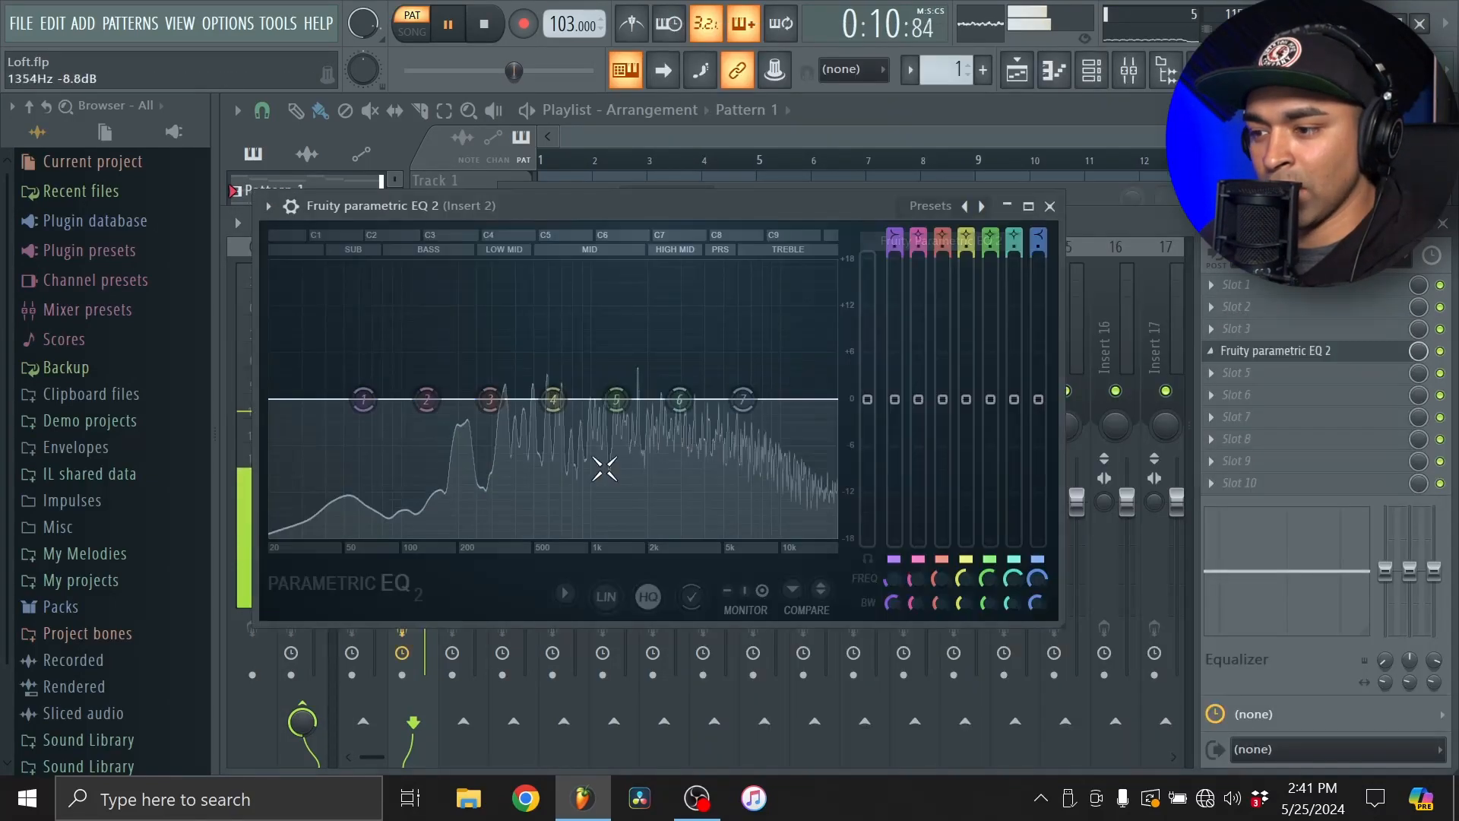
drag(362, 398, 495, 536)
click(1050, 206)
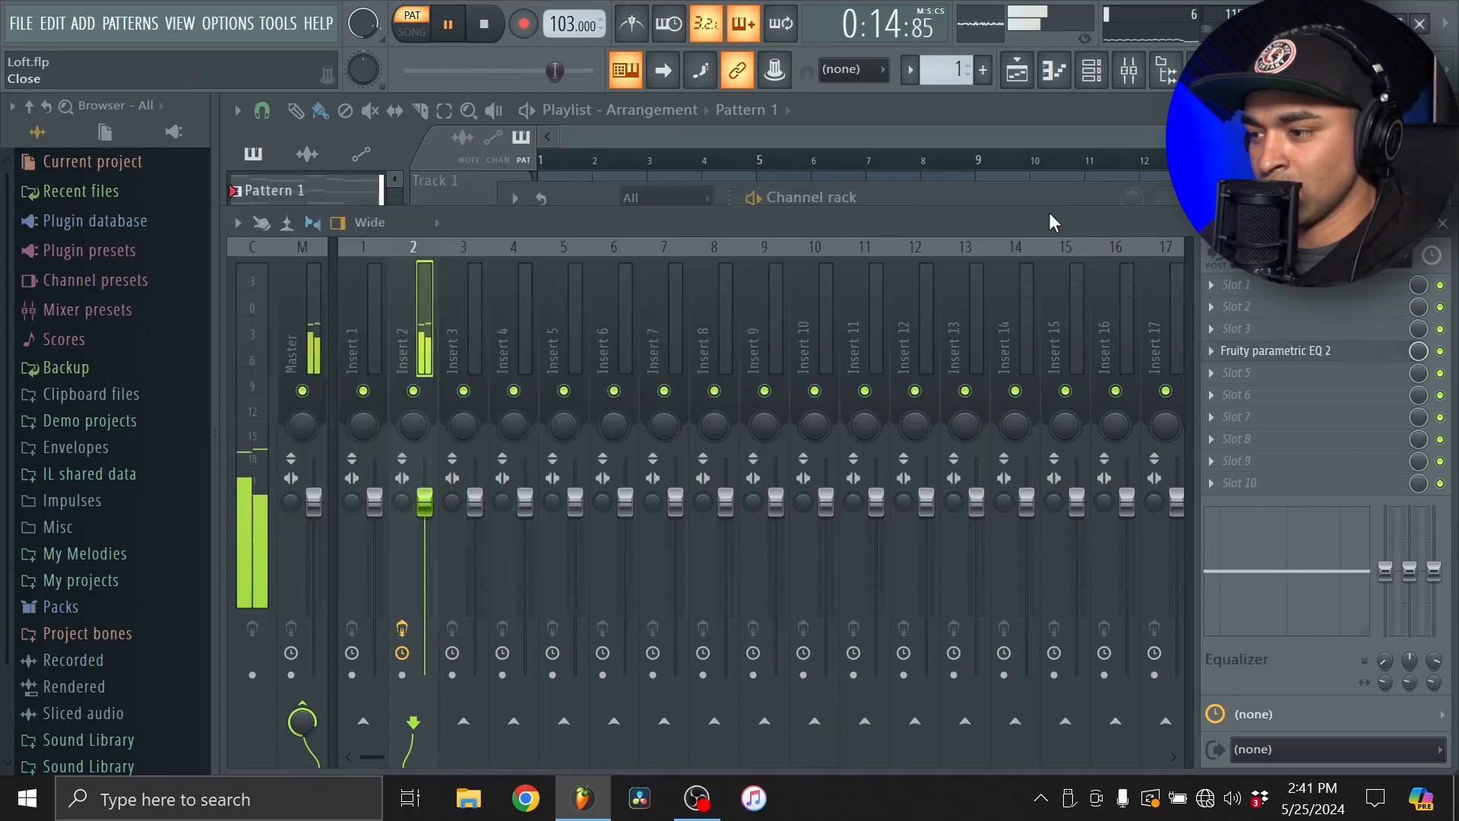
- Bring the first Omnisphere channel back into playback and select mixer track Insert 1
click(380, 332)
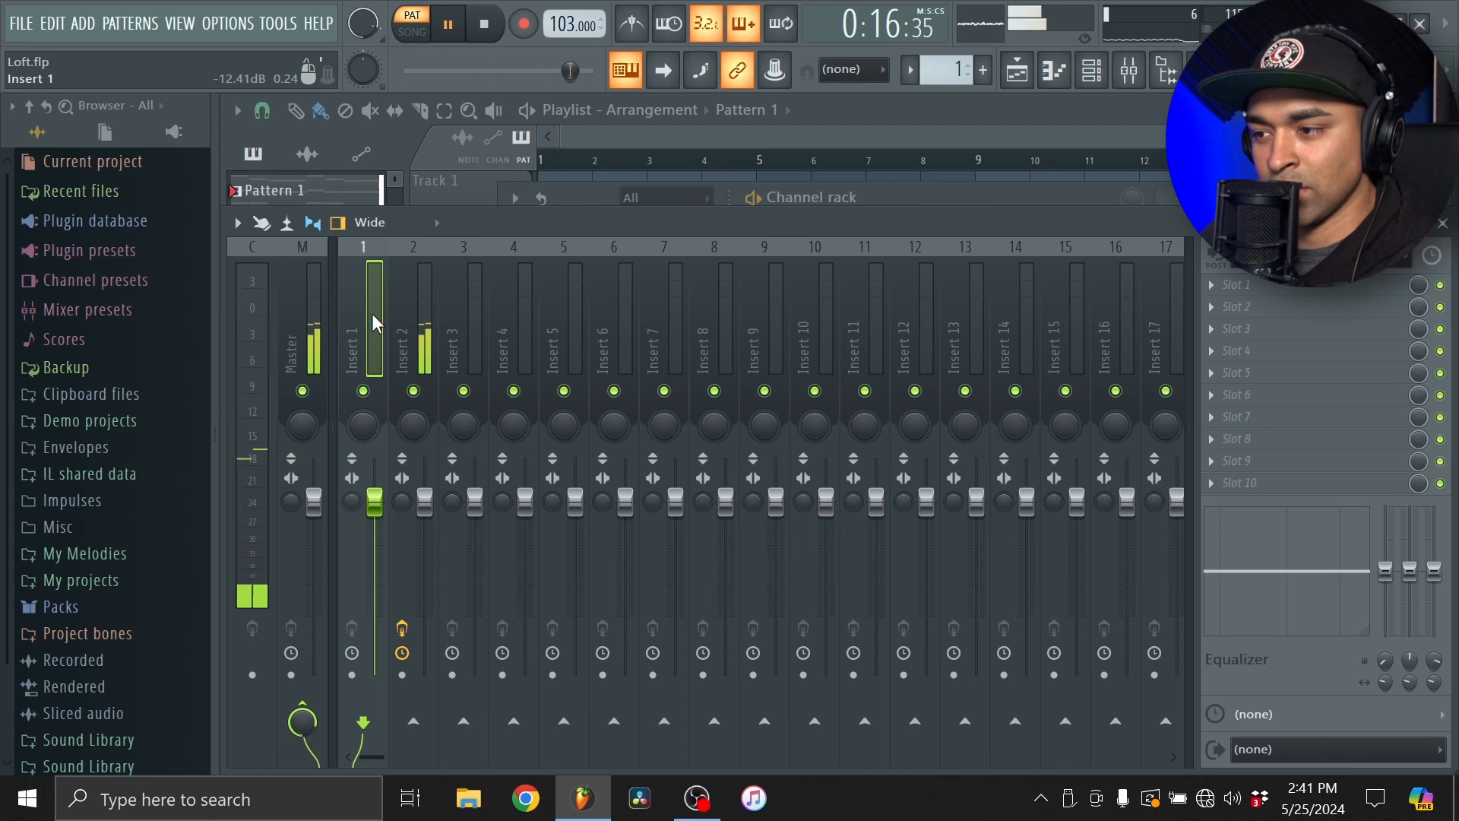
click(912, 202)
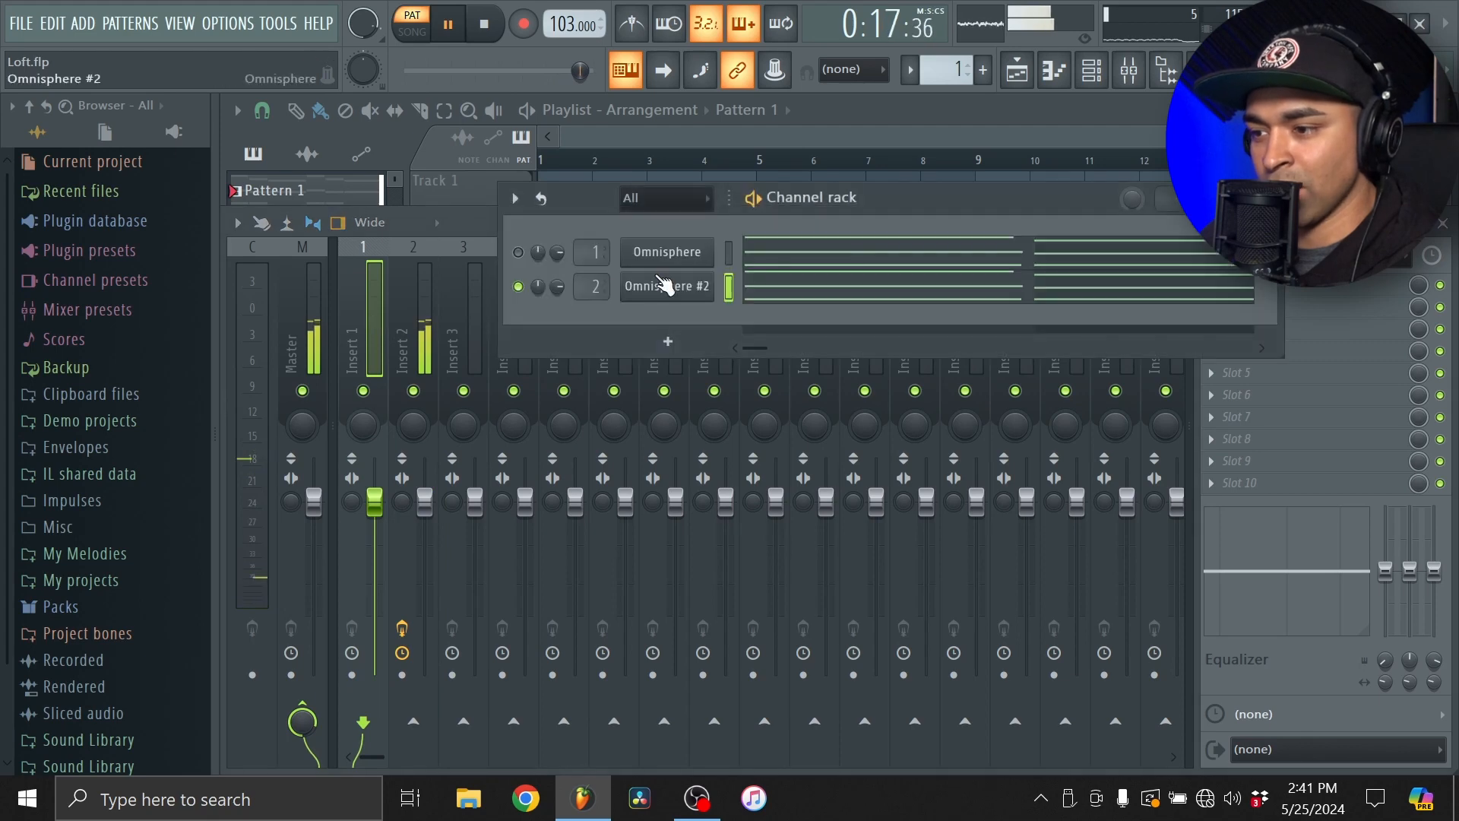
click(380, 275)
- Add Fruity Parametric EQ 2 in slot 3 of Insert 1 and cut the lows with band 1 at about 130 Hz
click(1277, 328)
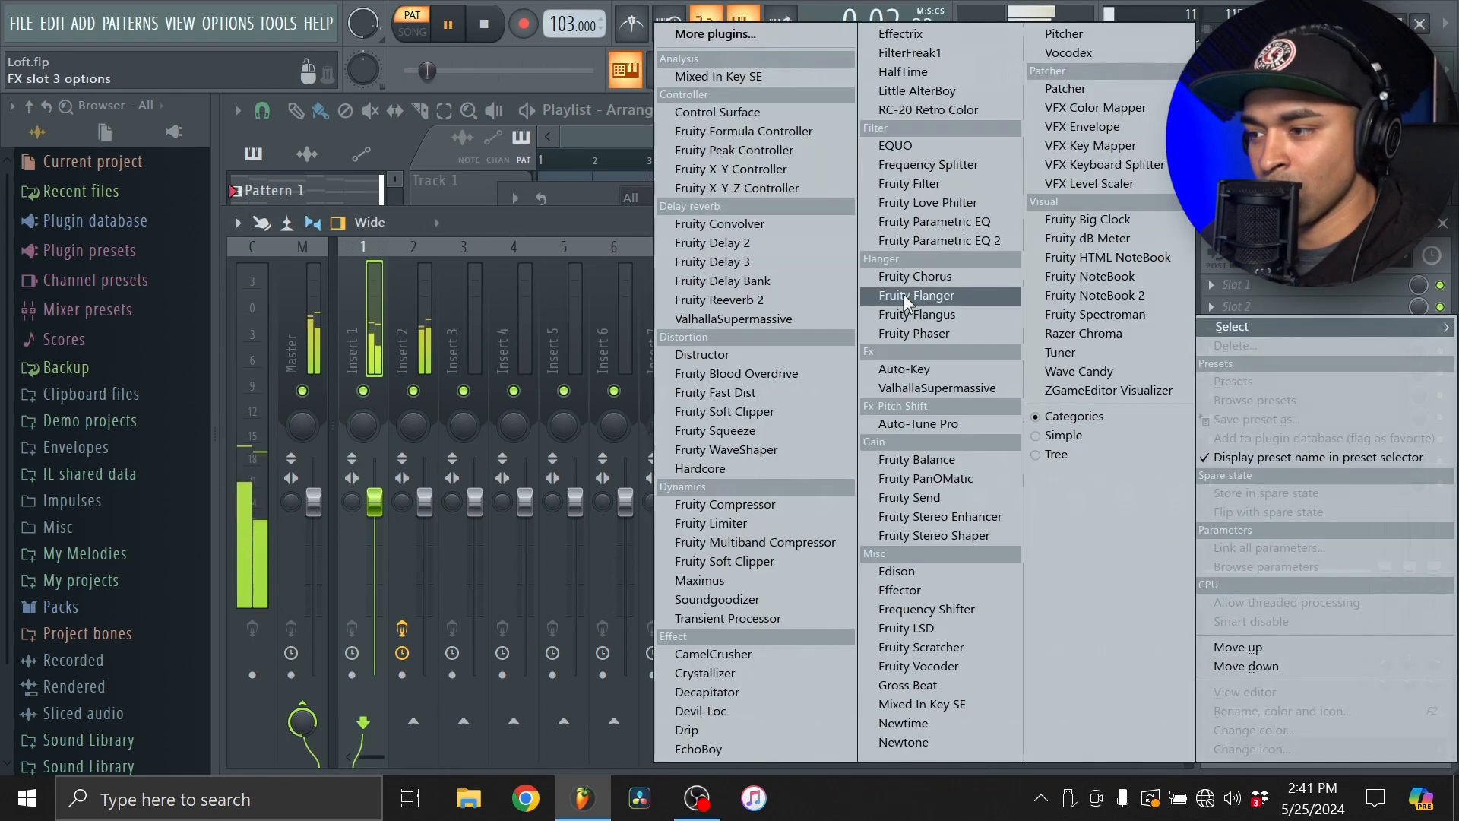
click(945, 244)
drag(511, 547, 575, 678)
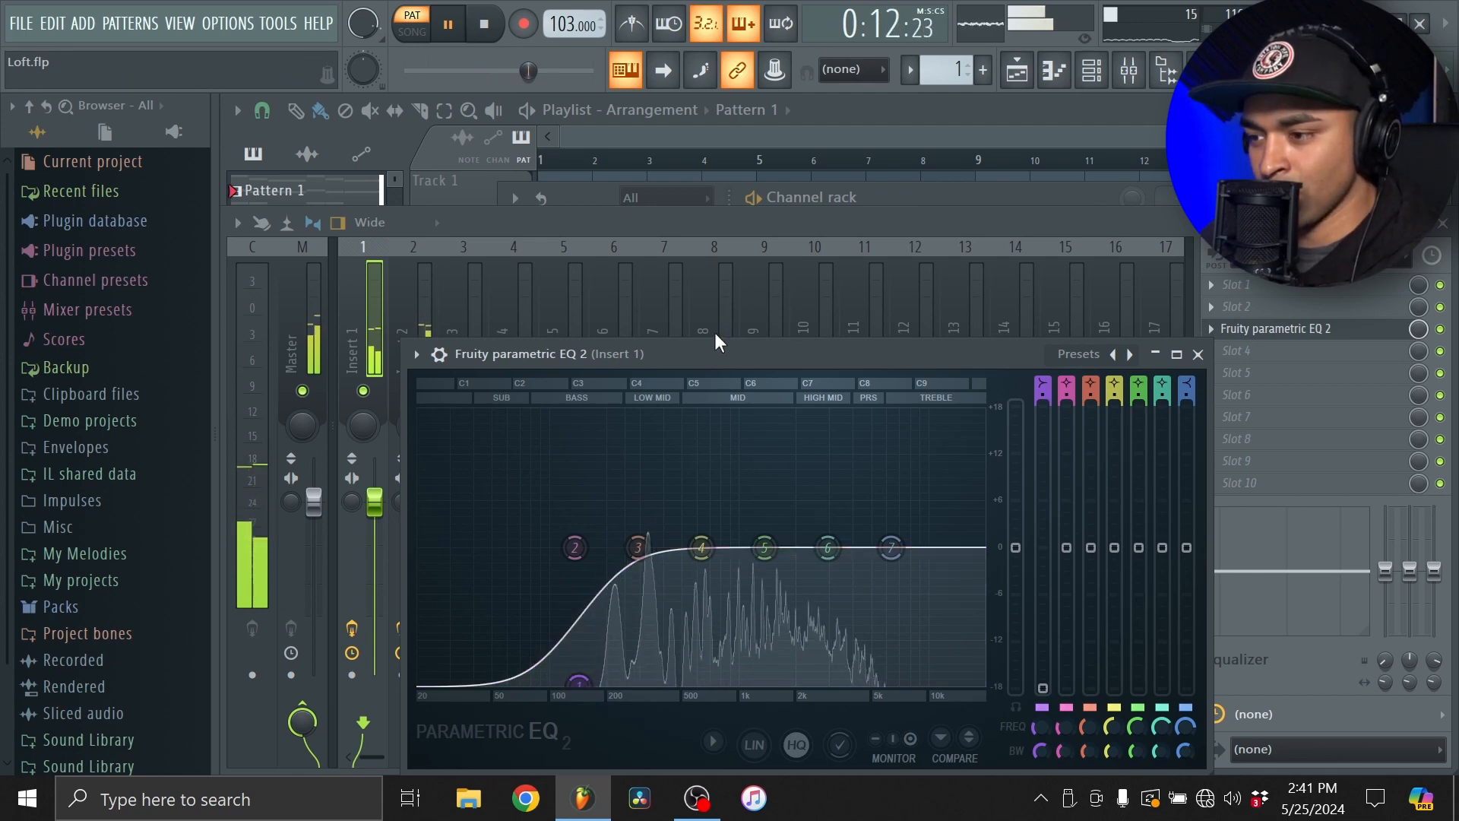
- Close the Insert 1 equalizer, select mixer track Insert 2 and bring the channel rack forward
drag(712, 353, 691, 210)
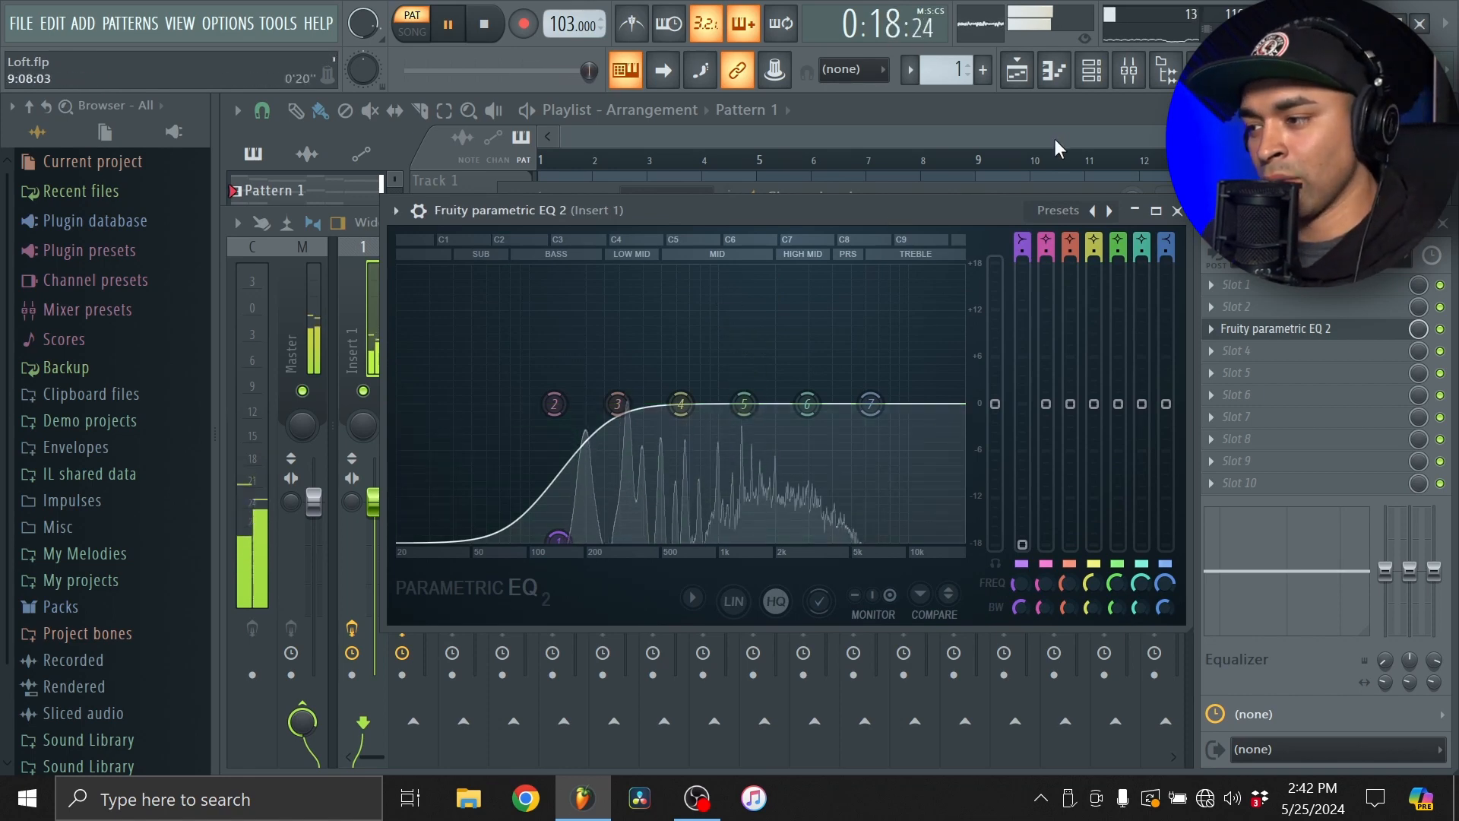
click(1176, 211)
click(397, 287)
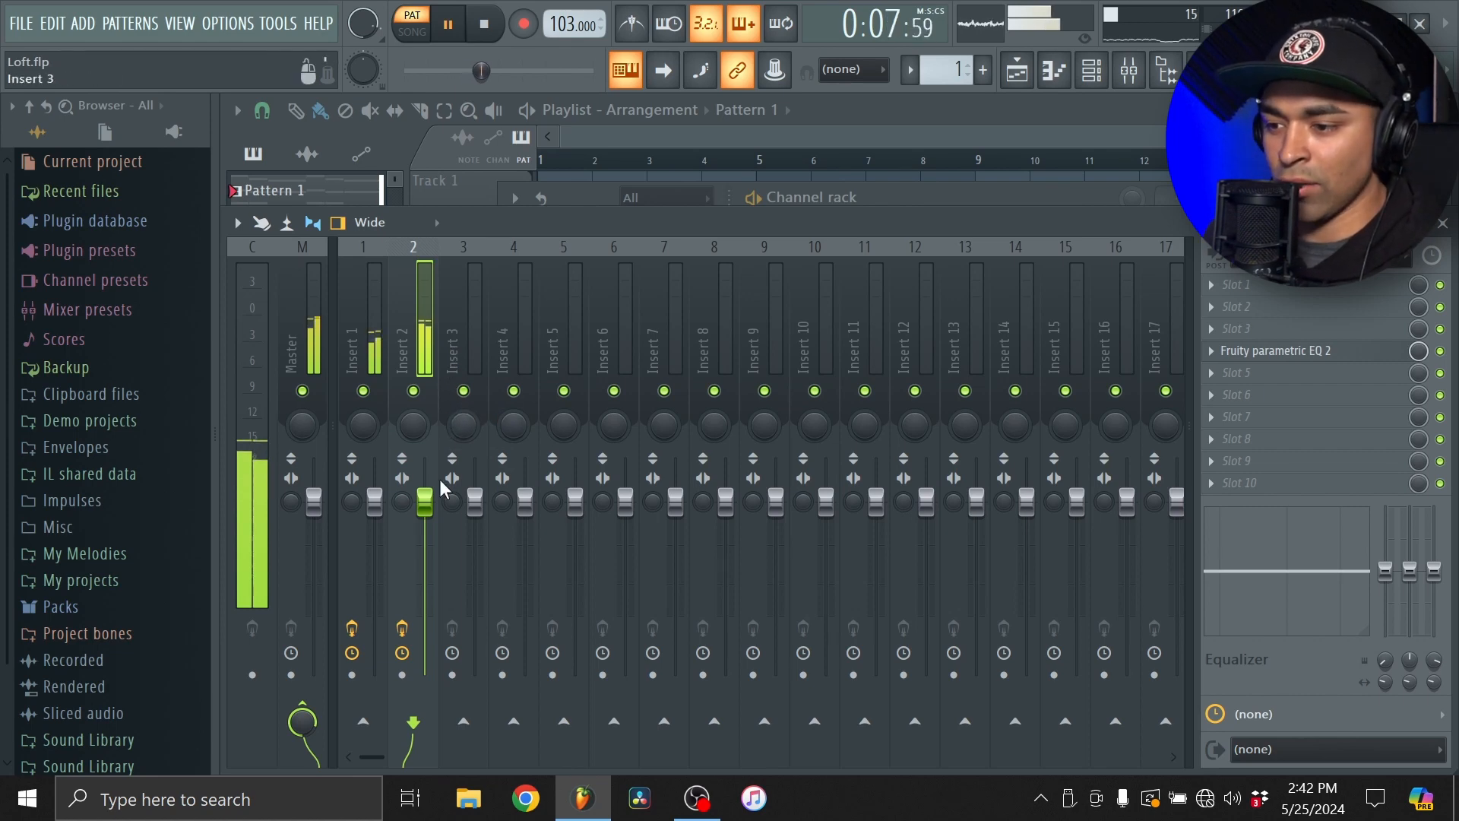
click(858, 198)
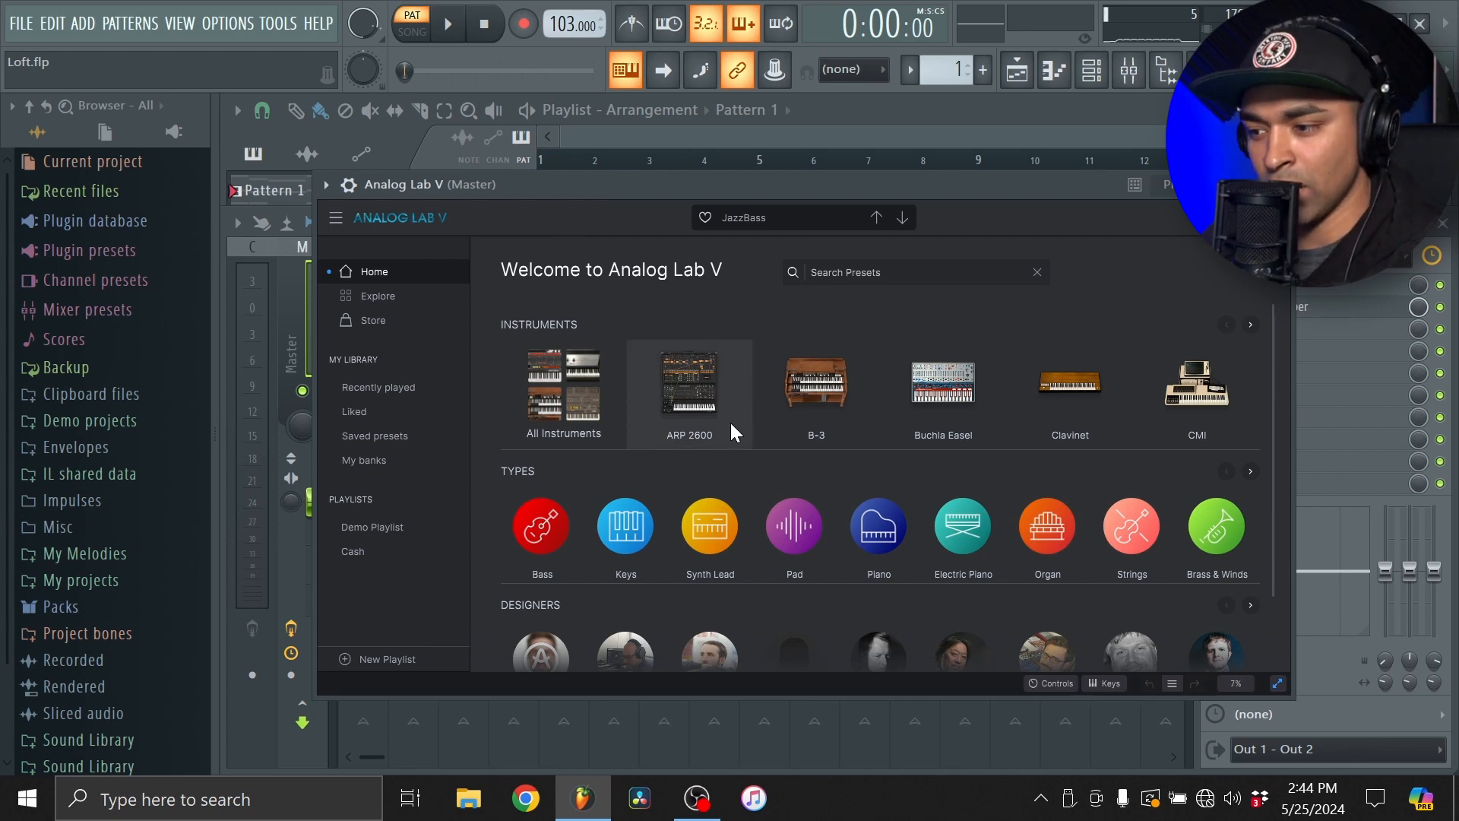
- Filter Analog Lab V to Synth Lead presets, choose 037 AT Lead - Lush, stop playback and close the plugin
click(709, 526)
drag(764, 184, 702, 95)
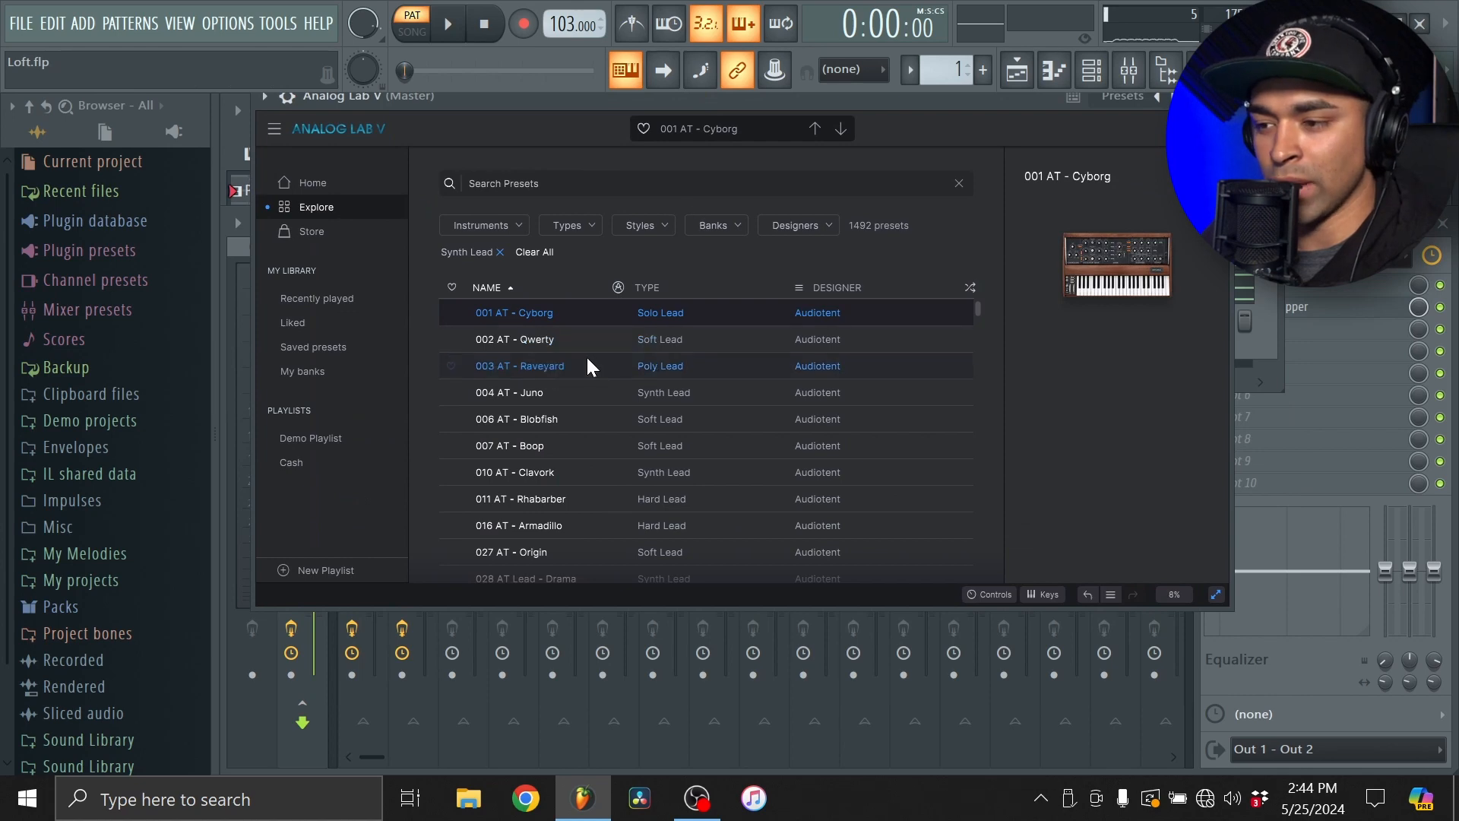
click(672, 393)
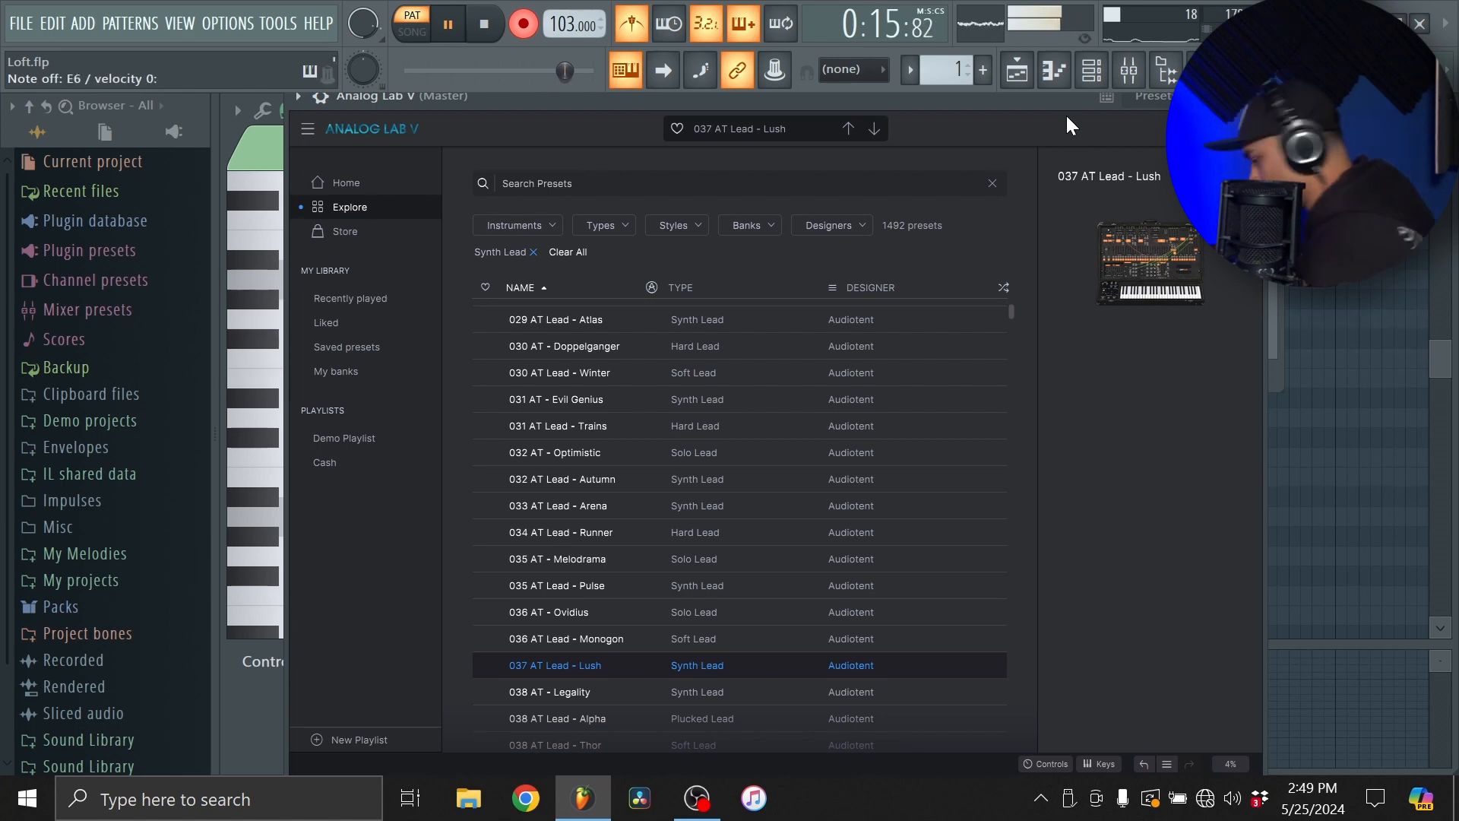
key(space)
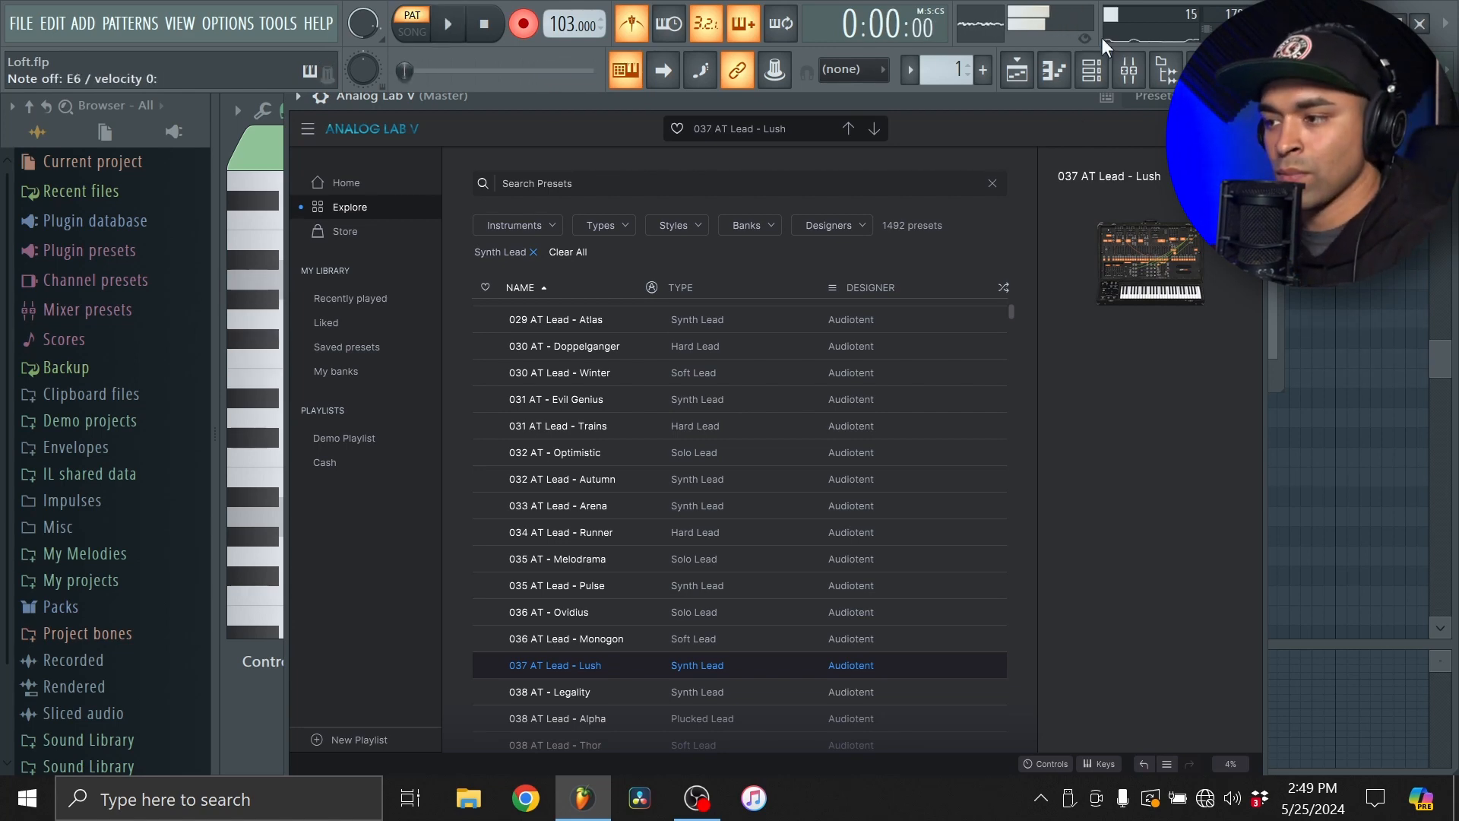
click(1249, 97)
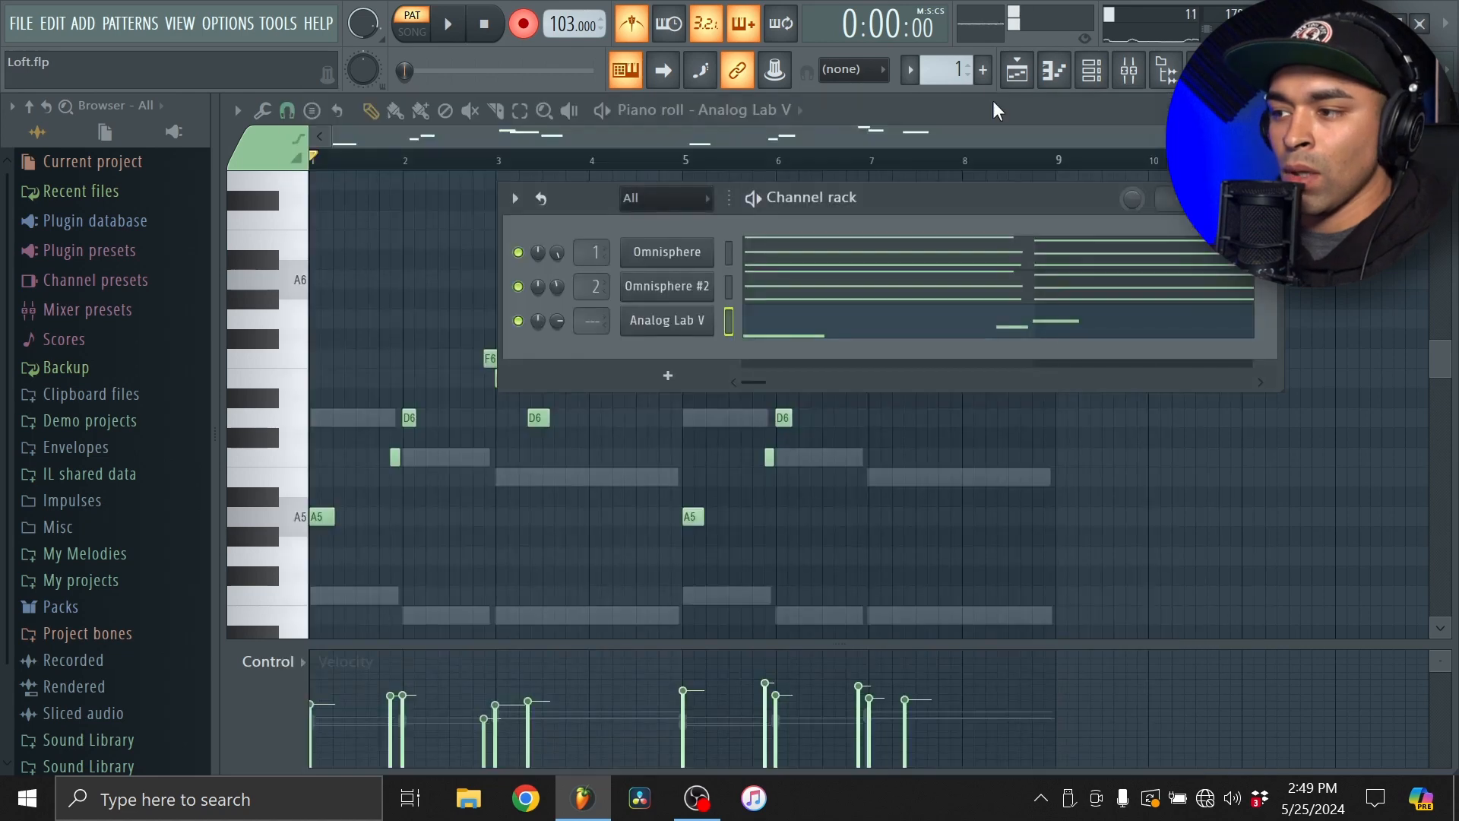
- Delete the lead notes in the first four bars and move the take starting at bar 5 to bar 1
click(1095, 74)
drag(608, 600, 311, 281)
key(Delete)
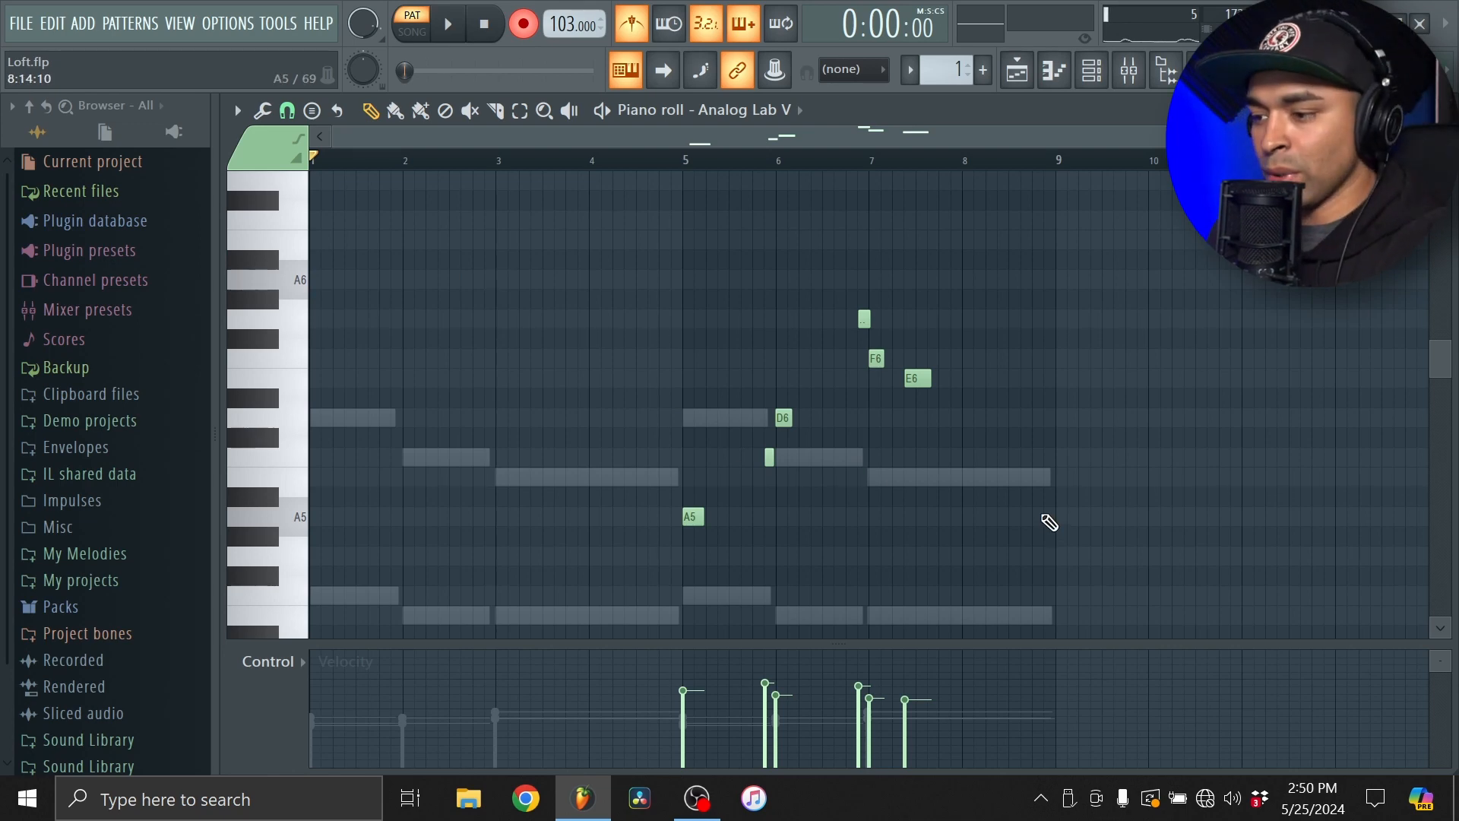
drag(1082, 591, 682, 308)
drag(693, 515, 294, 503)
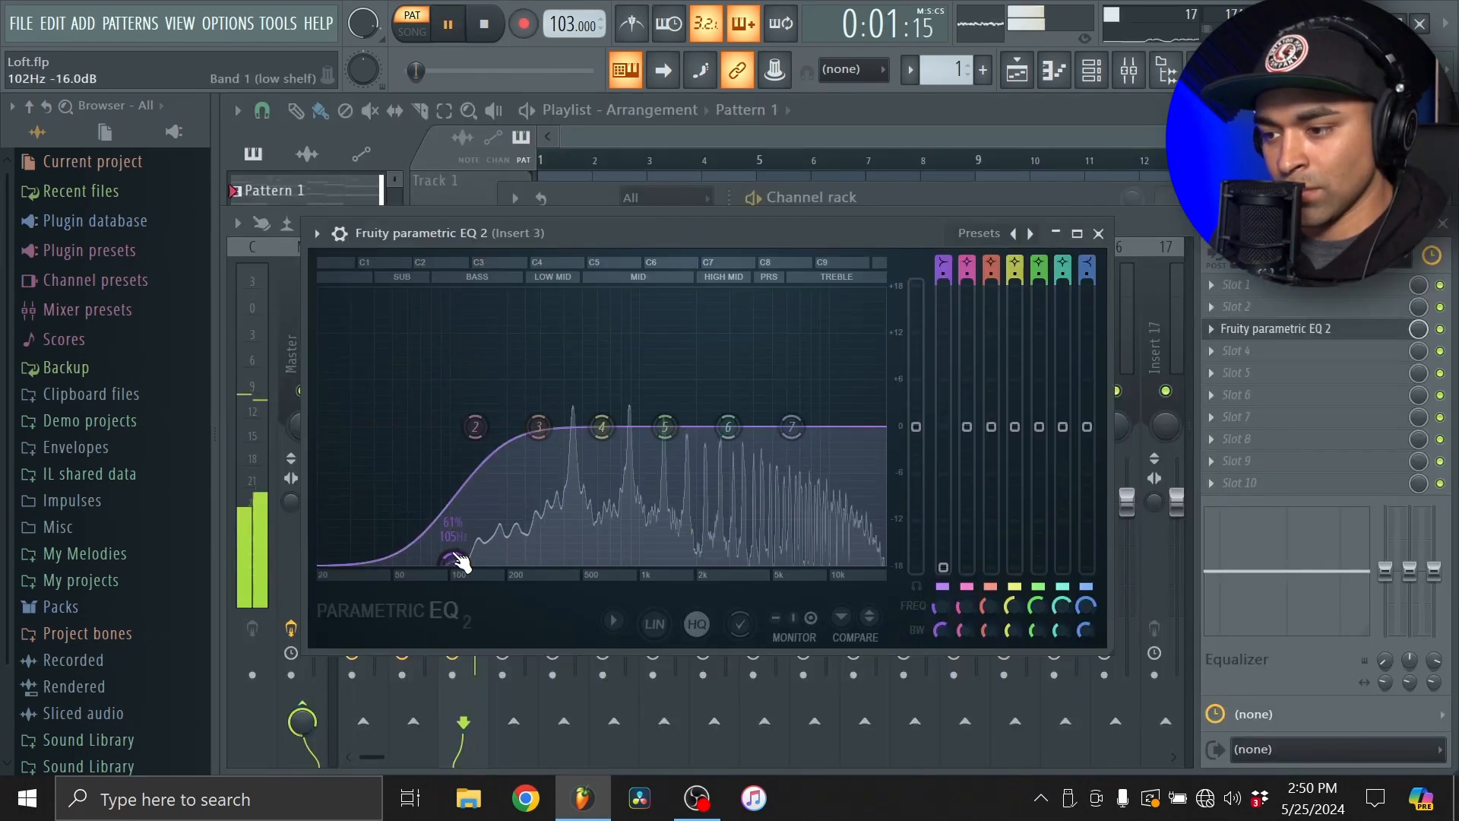
- Set band 1's low cut on Insert 3's Fruity Parametric EQ 2 to 152 Hz and adjust the Analog Lab V channel volume
drag(454, 561, 480, 563)
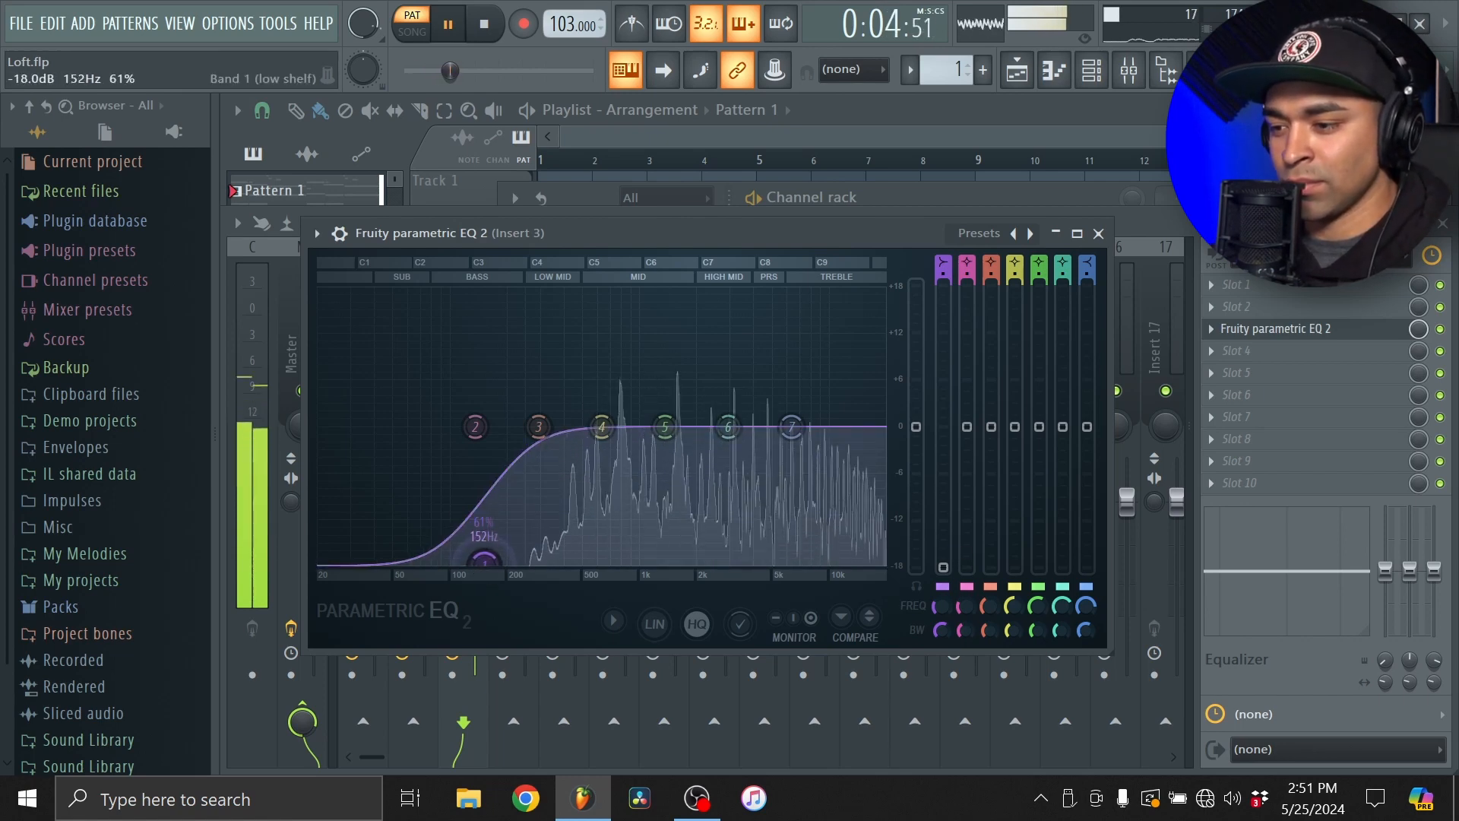
click(1098, 233)
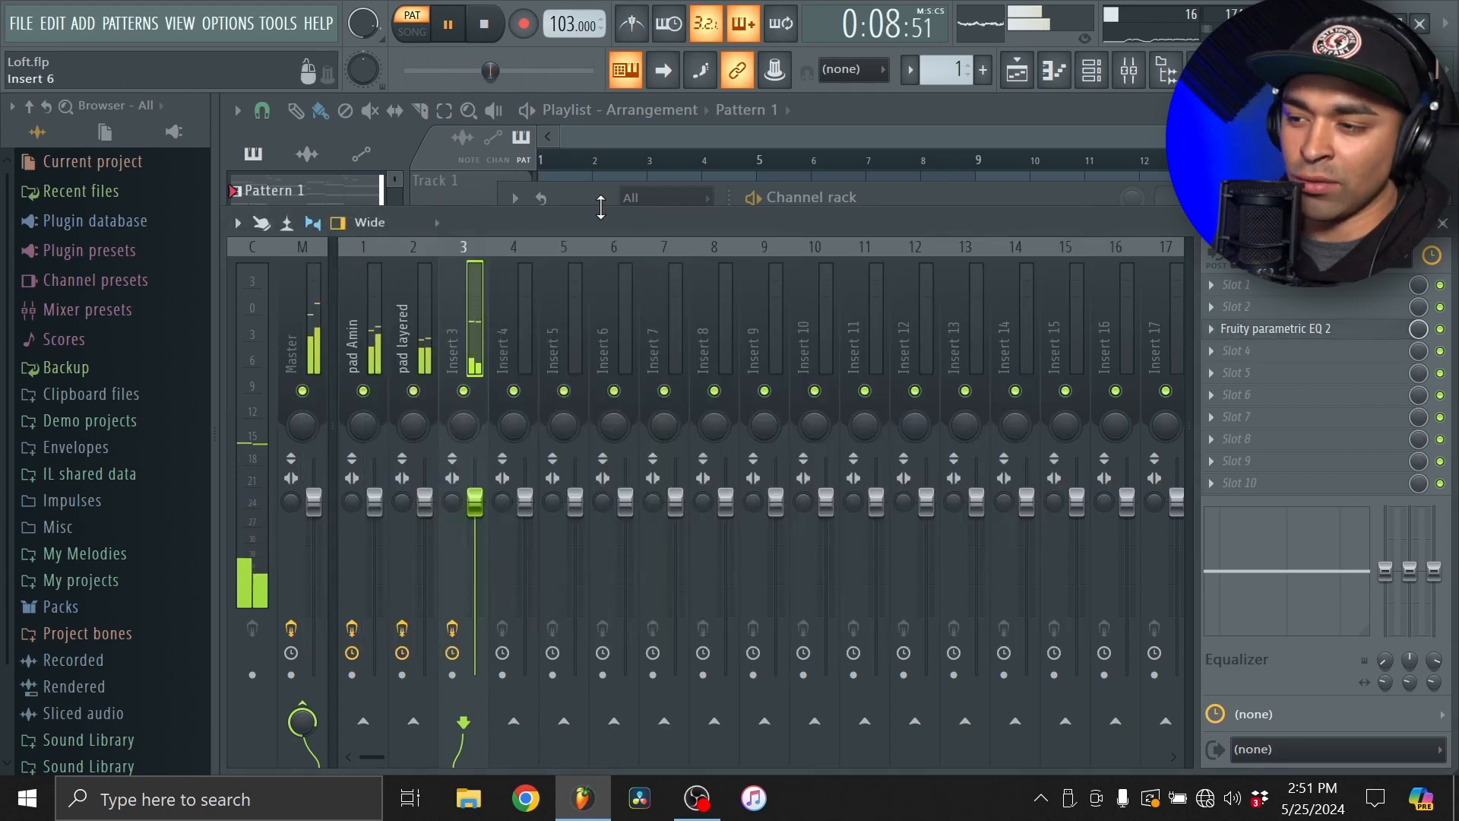
click(594, 198)
drag(556, 322, 556, 322)
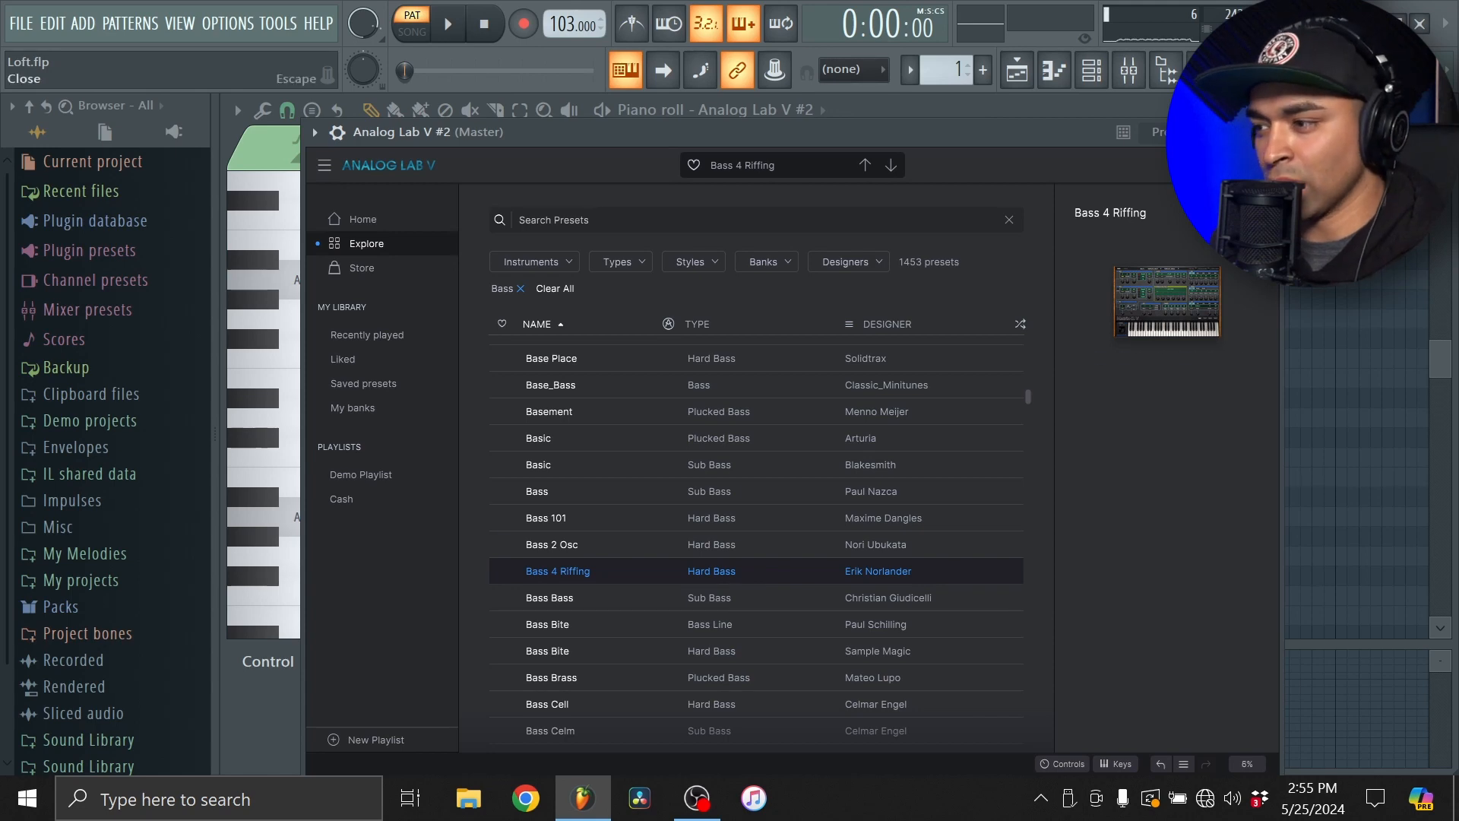
- Add an A4 note at bar 1 of the Analog Lab V #2 piano roll and trim it to end exactly at bar 2
click(1265, 132)
click(1095, 72)
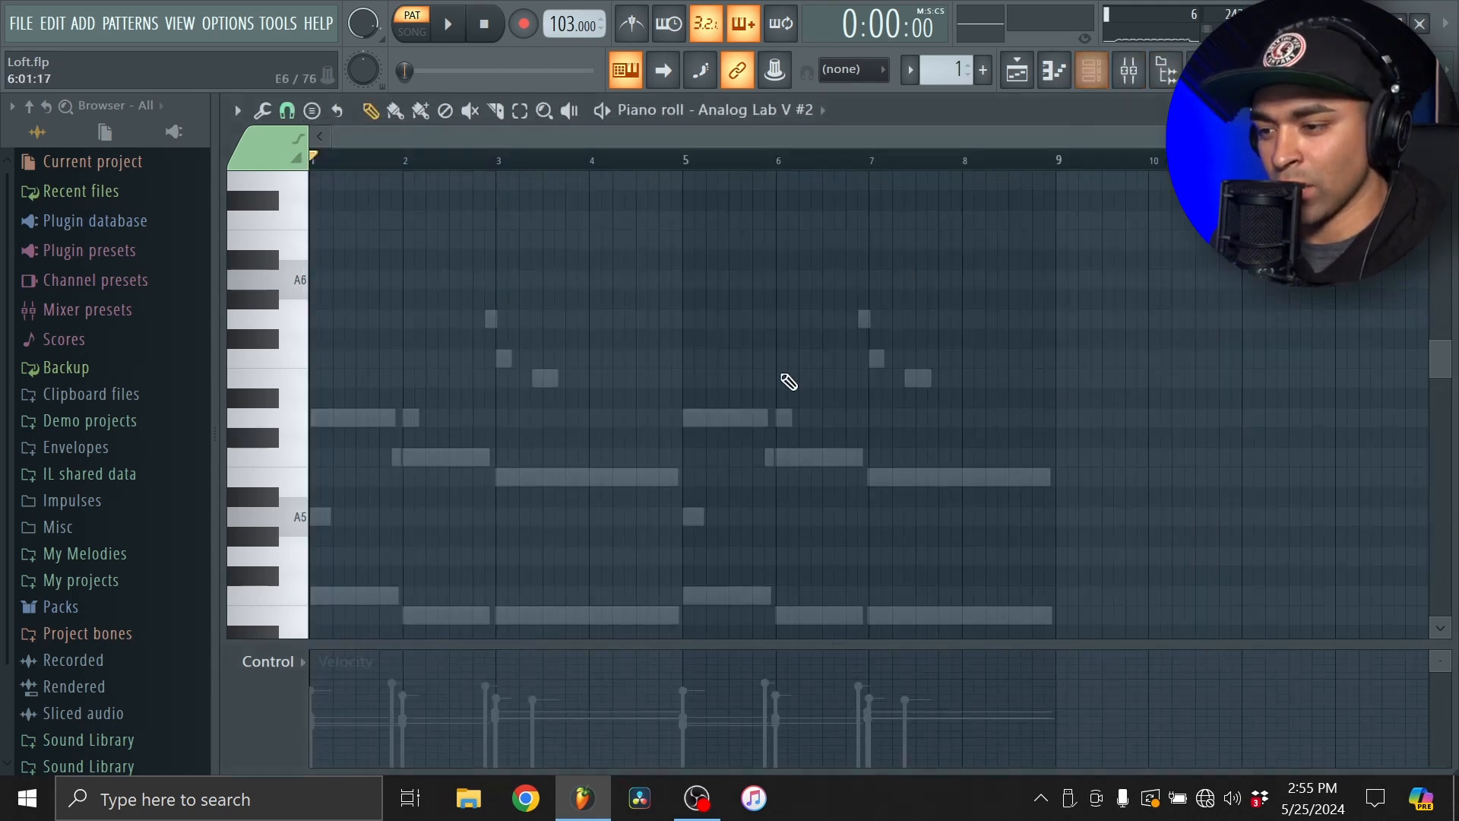
scroll(760, 395, down, 5)
drag(349, 394, 318, 396)
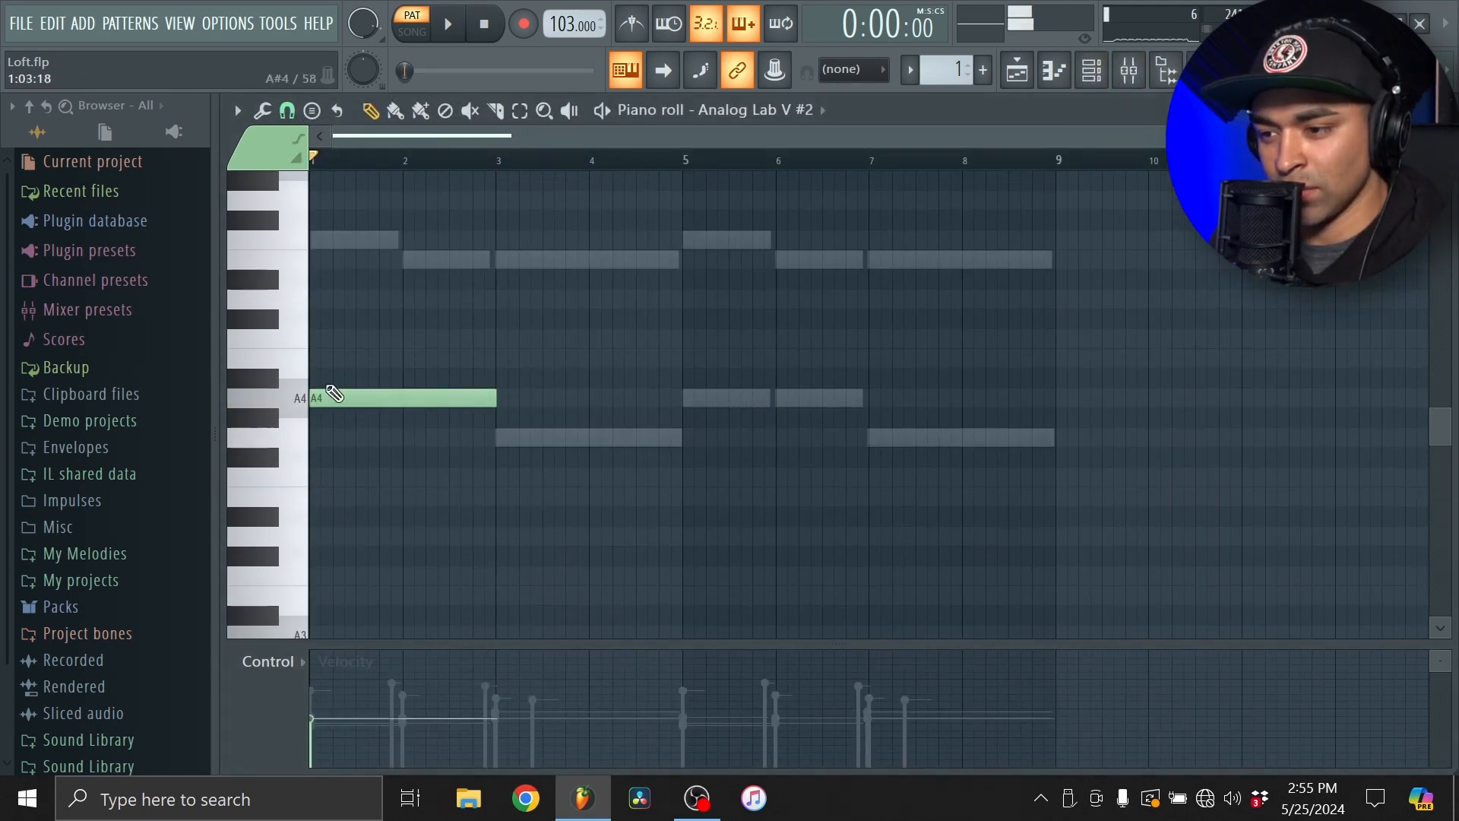
drag(490, 403, 397, 420)
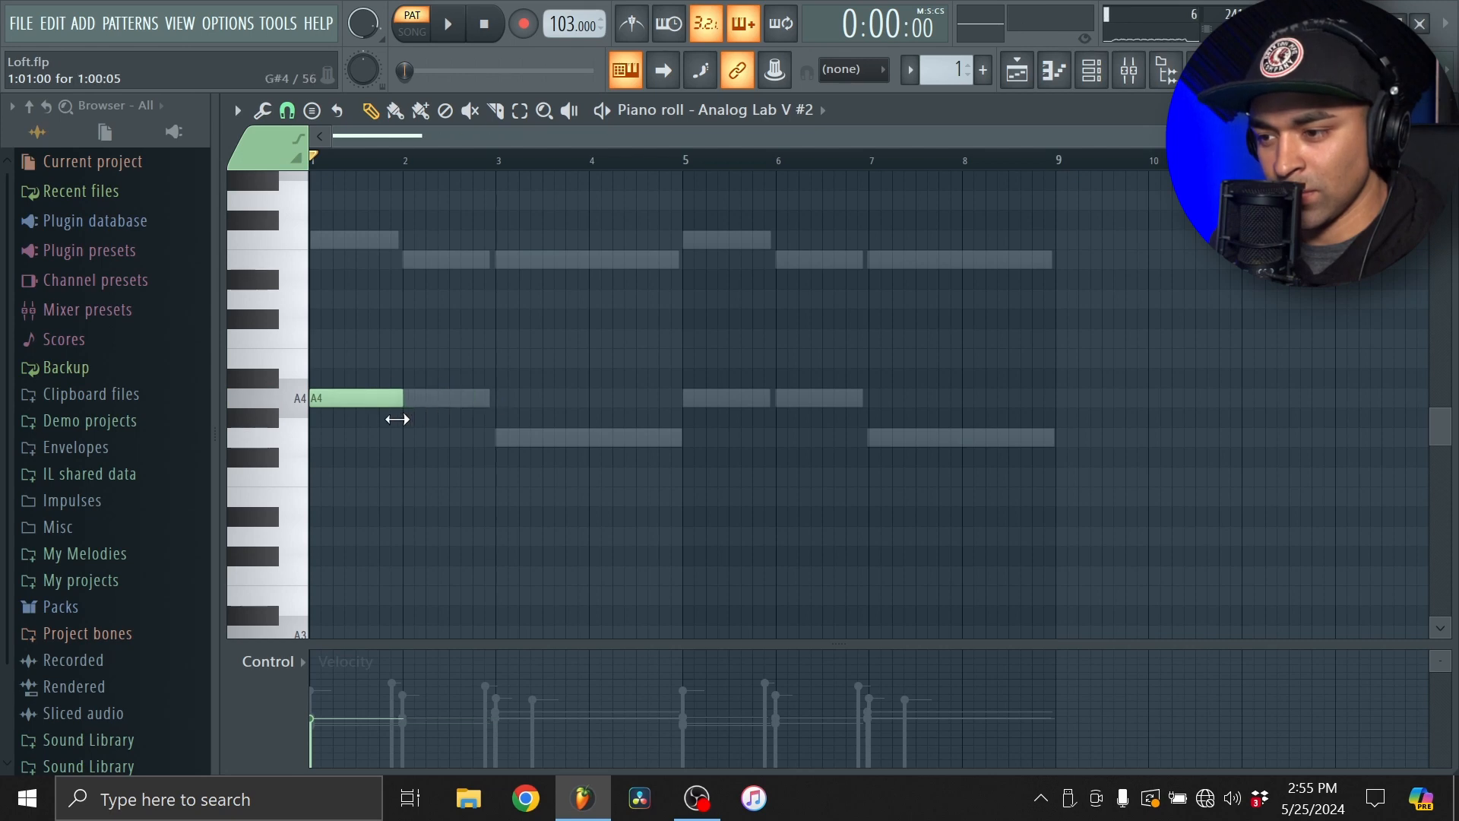
scroll(425, 407, up, 5)
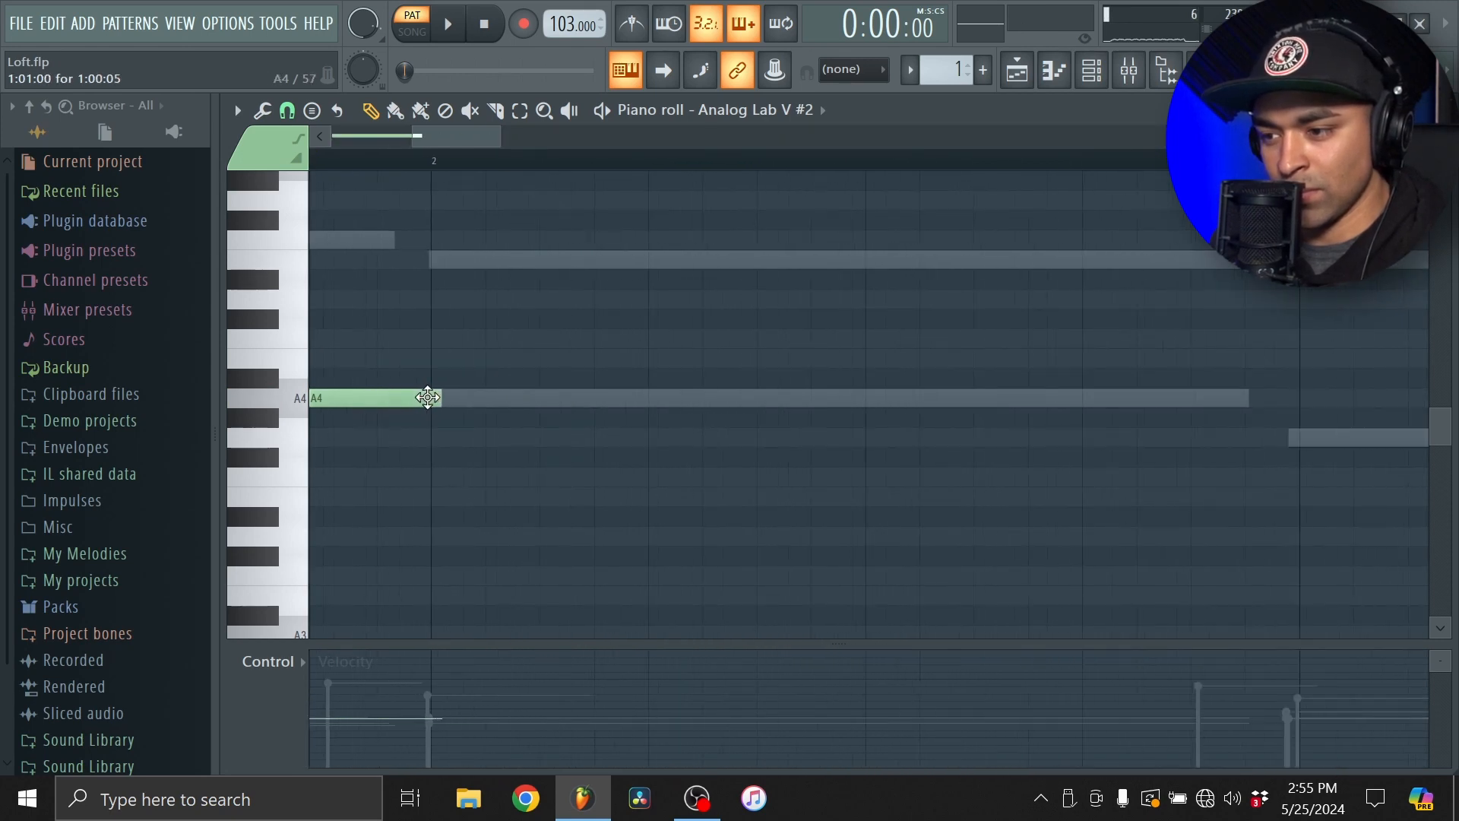
drag(447, 405, 433, 407)
scroll(472, 407, down, 4)
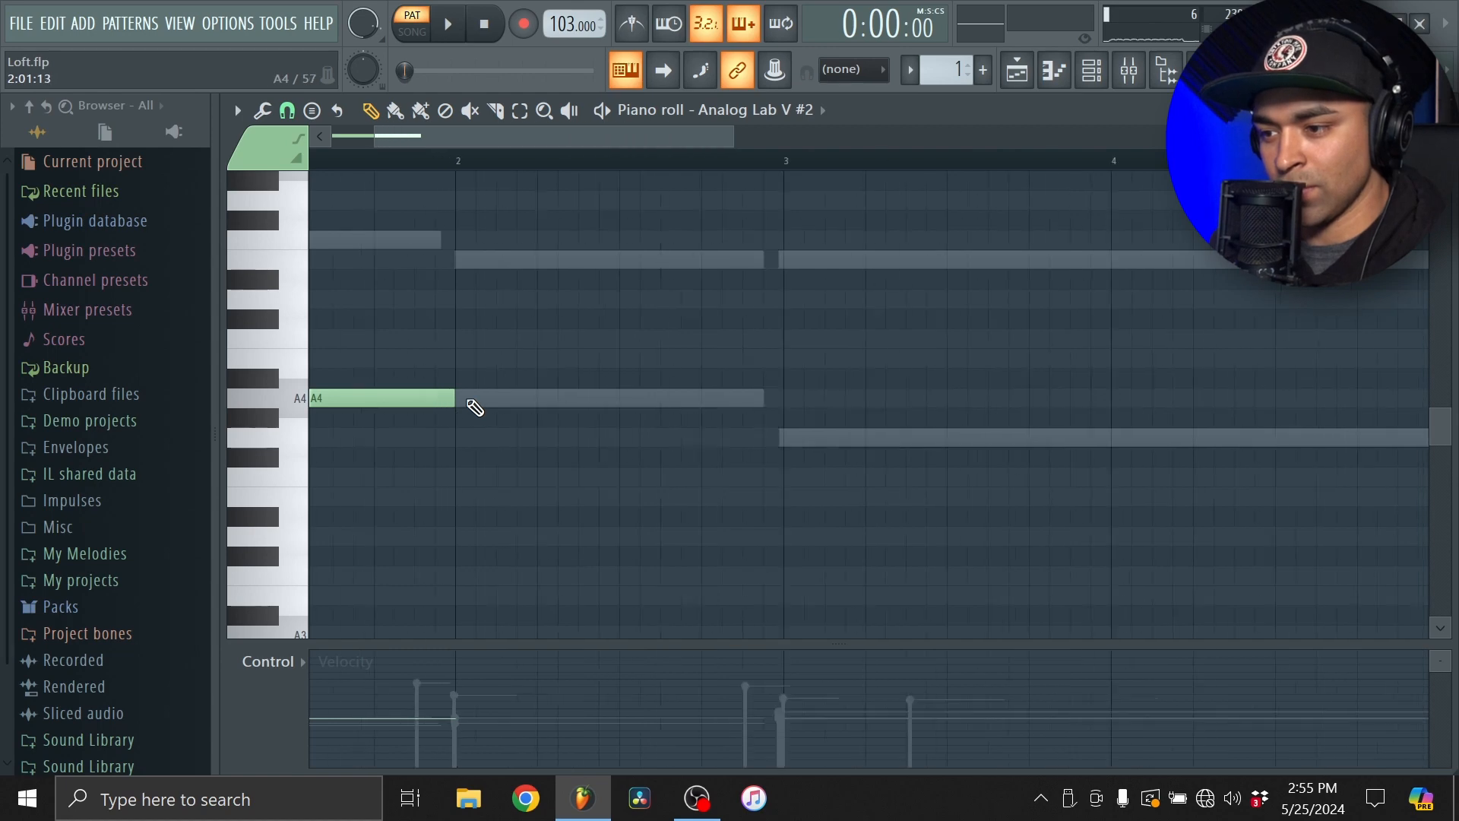
- Duplicate the A4 note to fill four bars, then lower the notes in bars 3 and 4 to G4
key(ctrl+a)
key(ctrl+b)
key(ctrl+b)
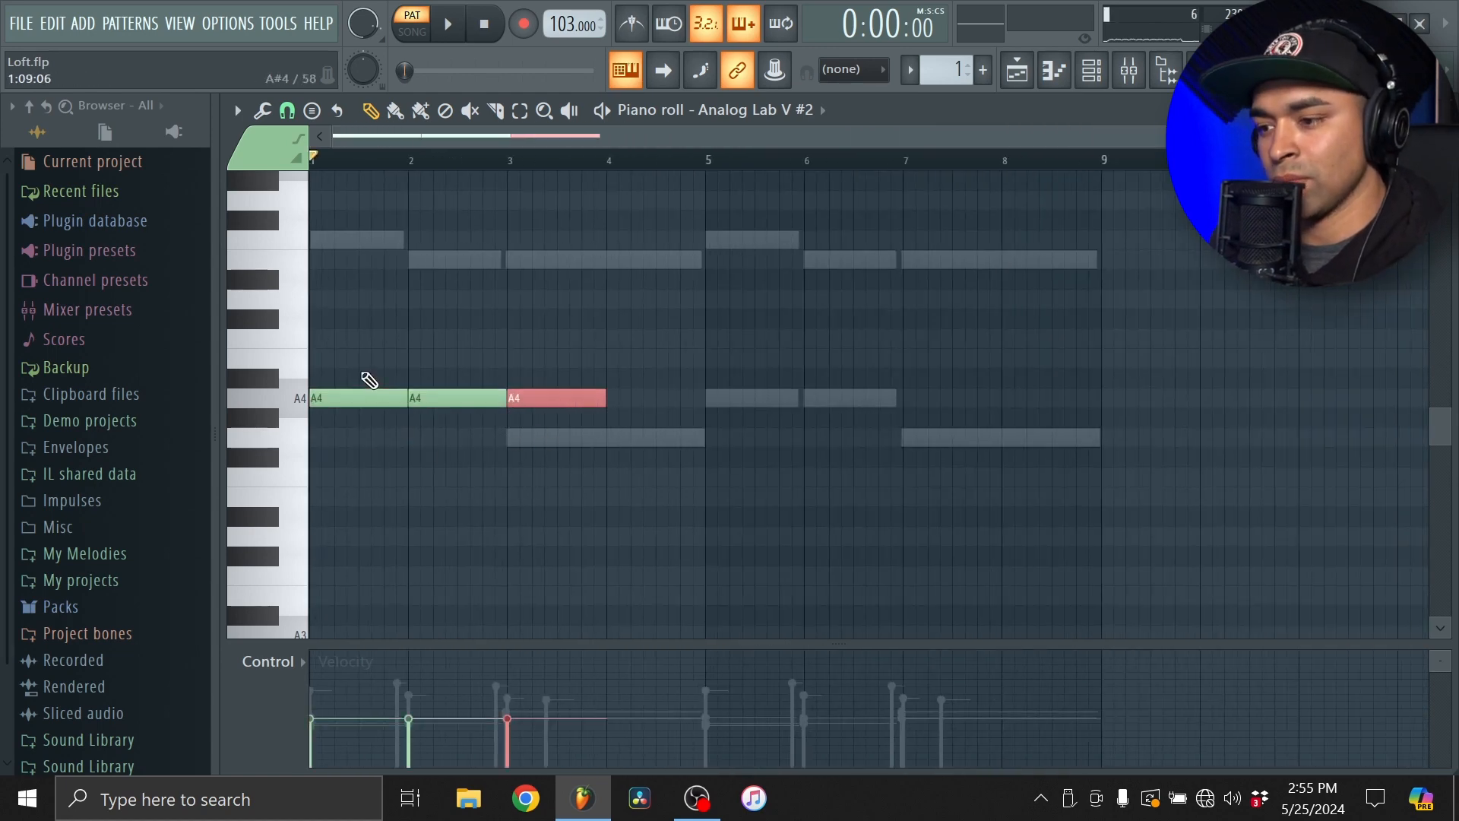
key(ctrl+b)
drag(697, 463, 593, 369)
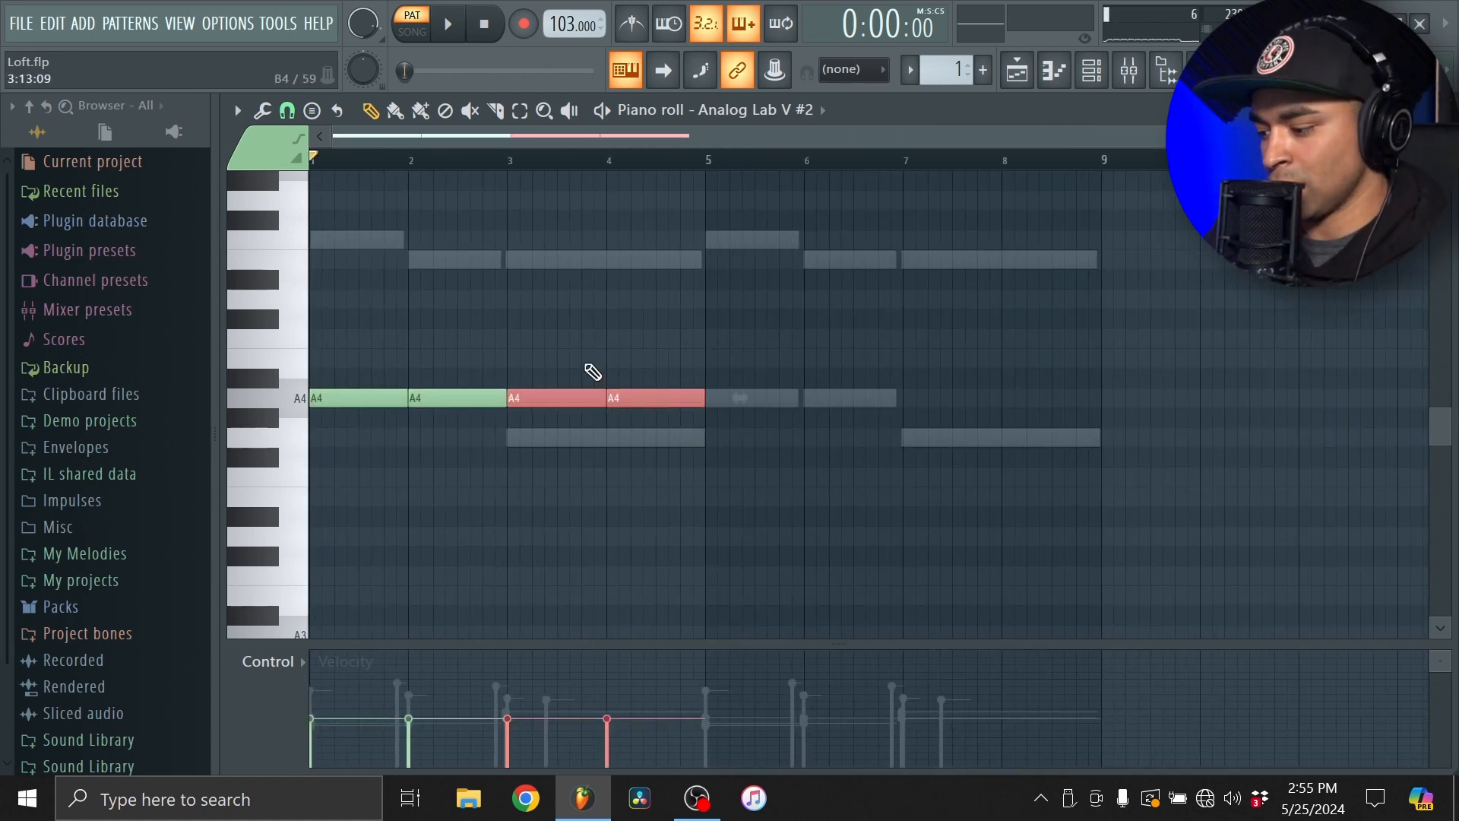
key(Down)
key(Down)
key(space)
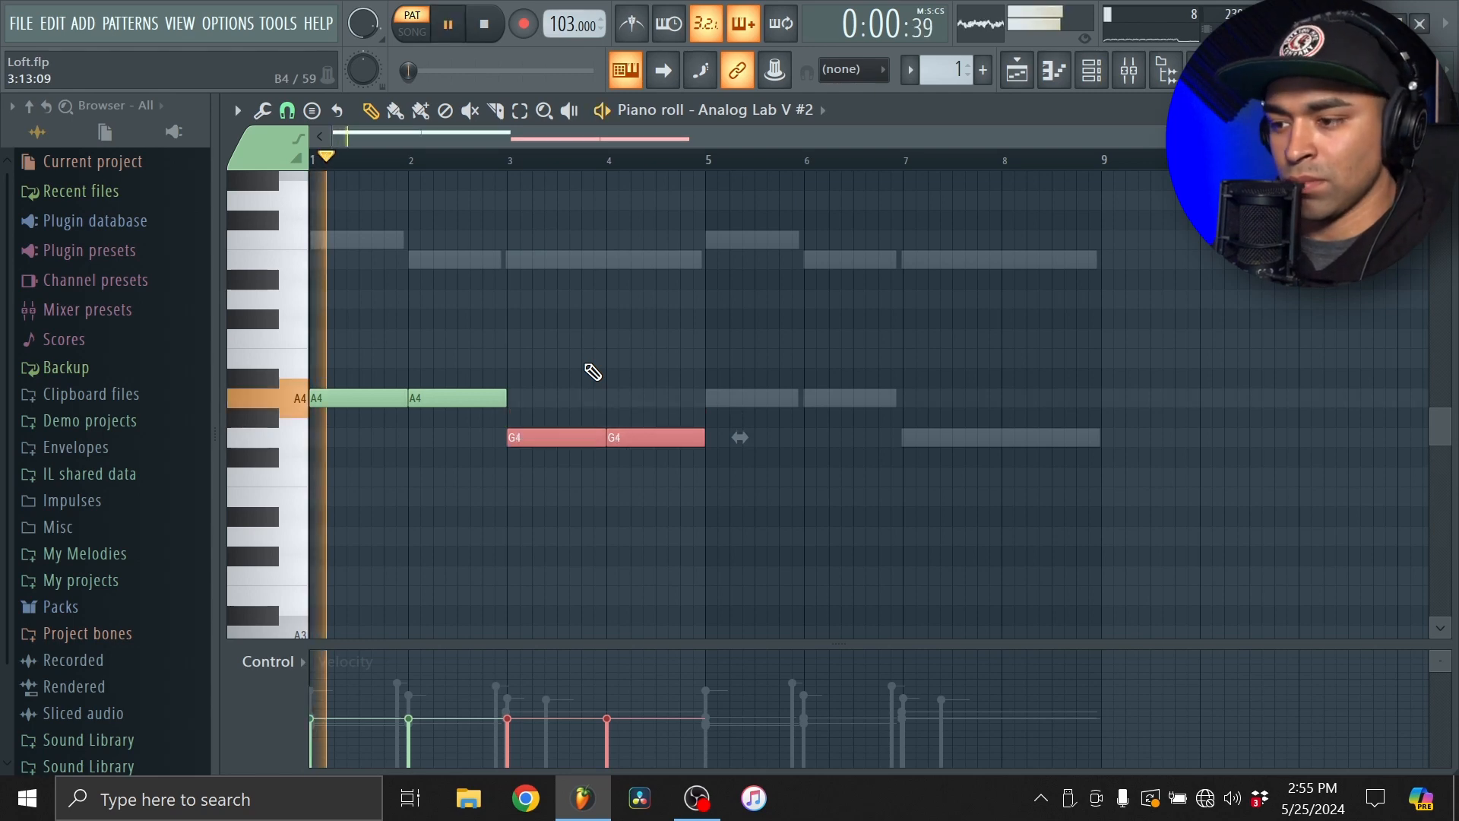
ctrl+click(609, 165)
- Play the four-bar bass line from the start to check it against the pads and lead
scroll(759, 454, up, 4)
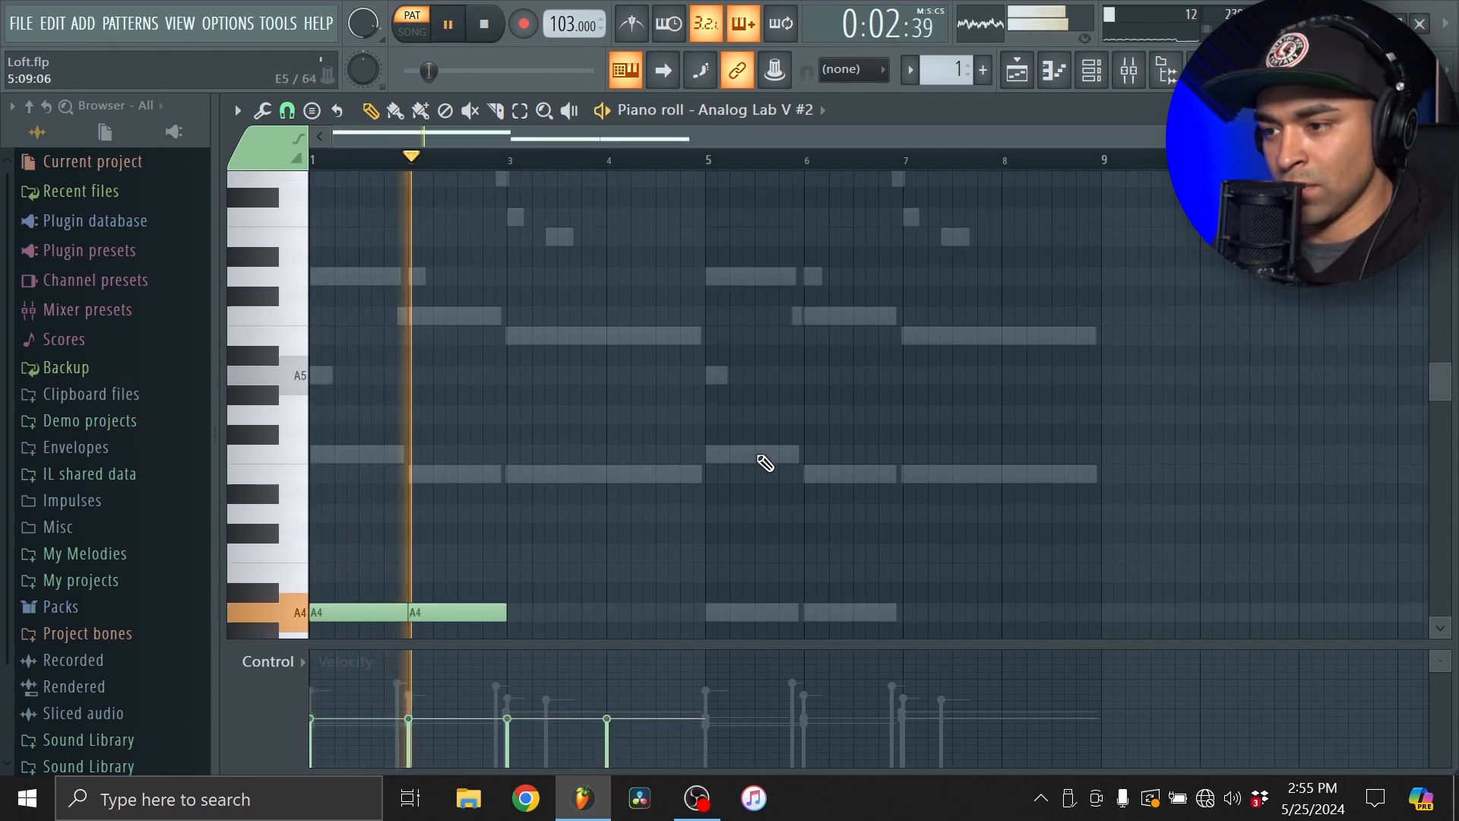
scroll(646, 450, down, 3)
key(space)
key(space)
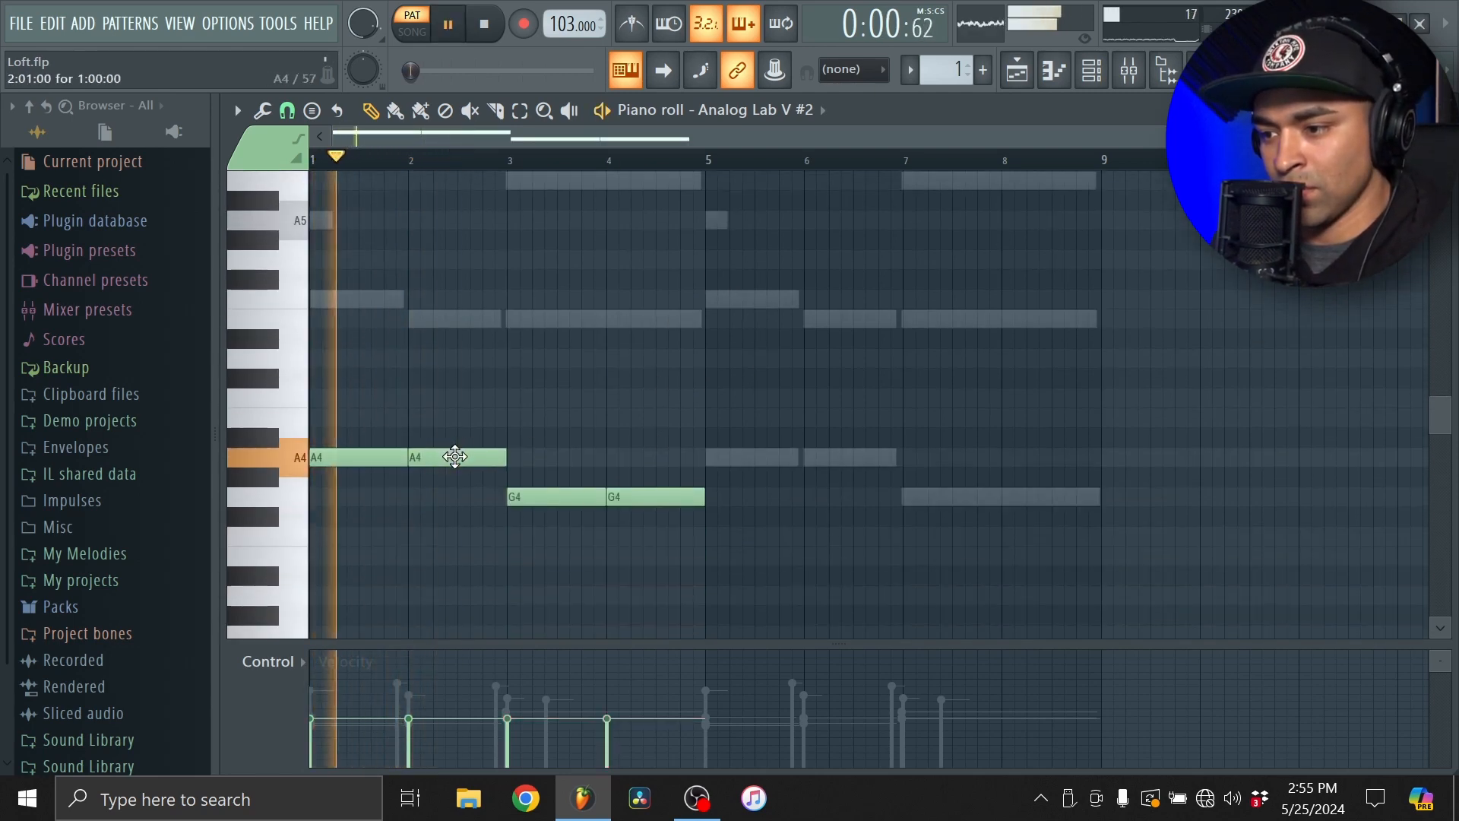
key(space)
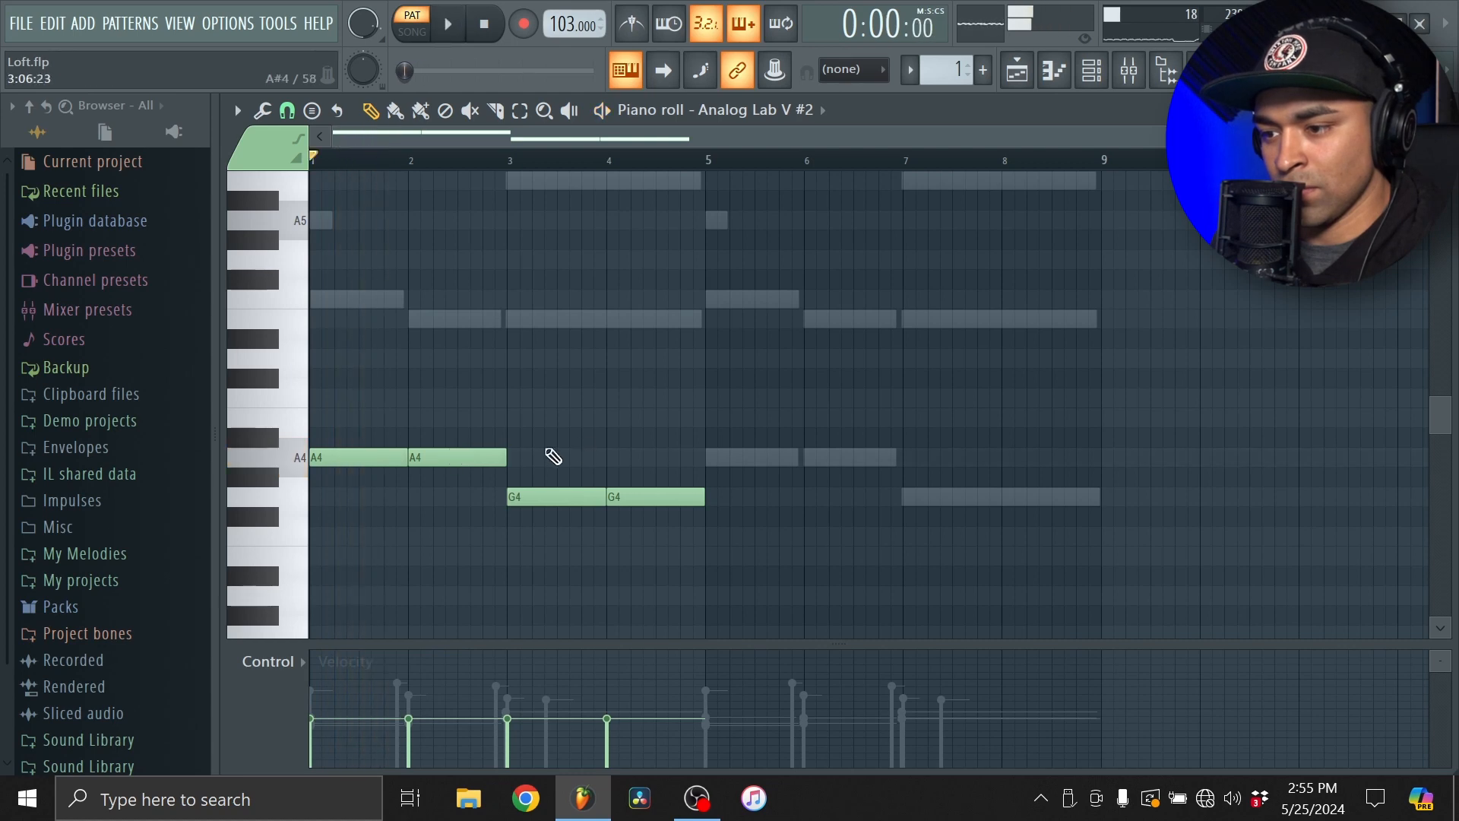
scroll(608, 424, up, 1)
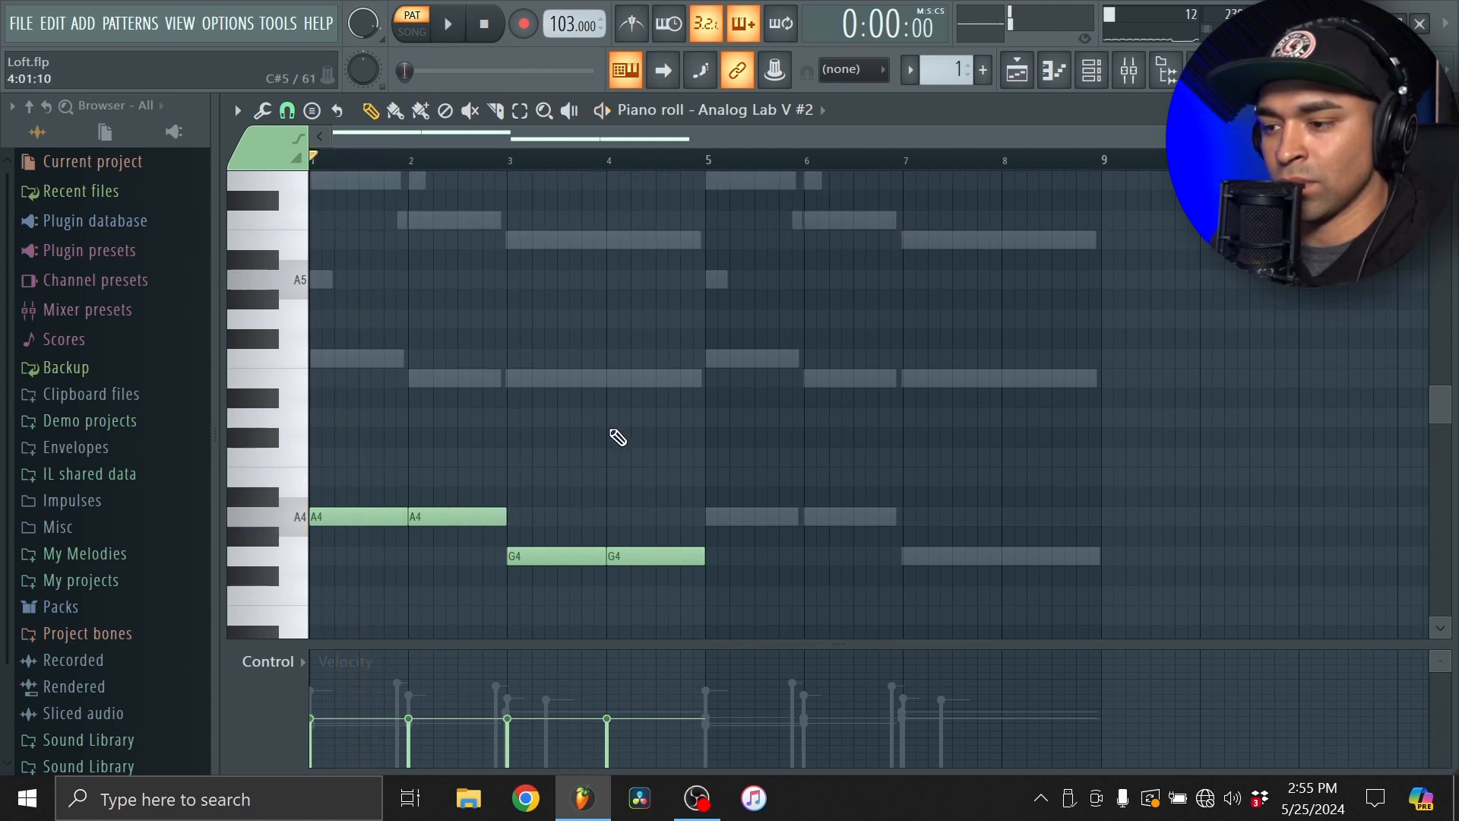
key(space)
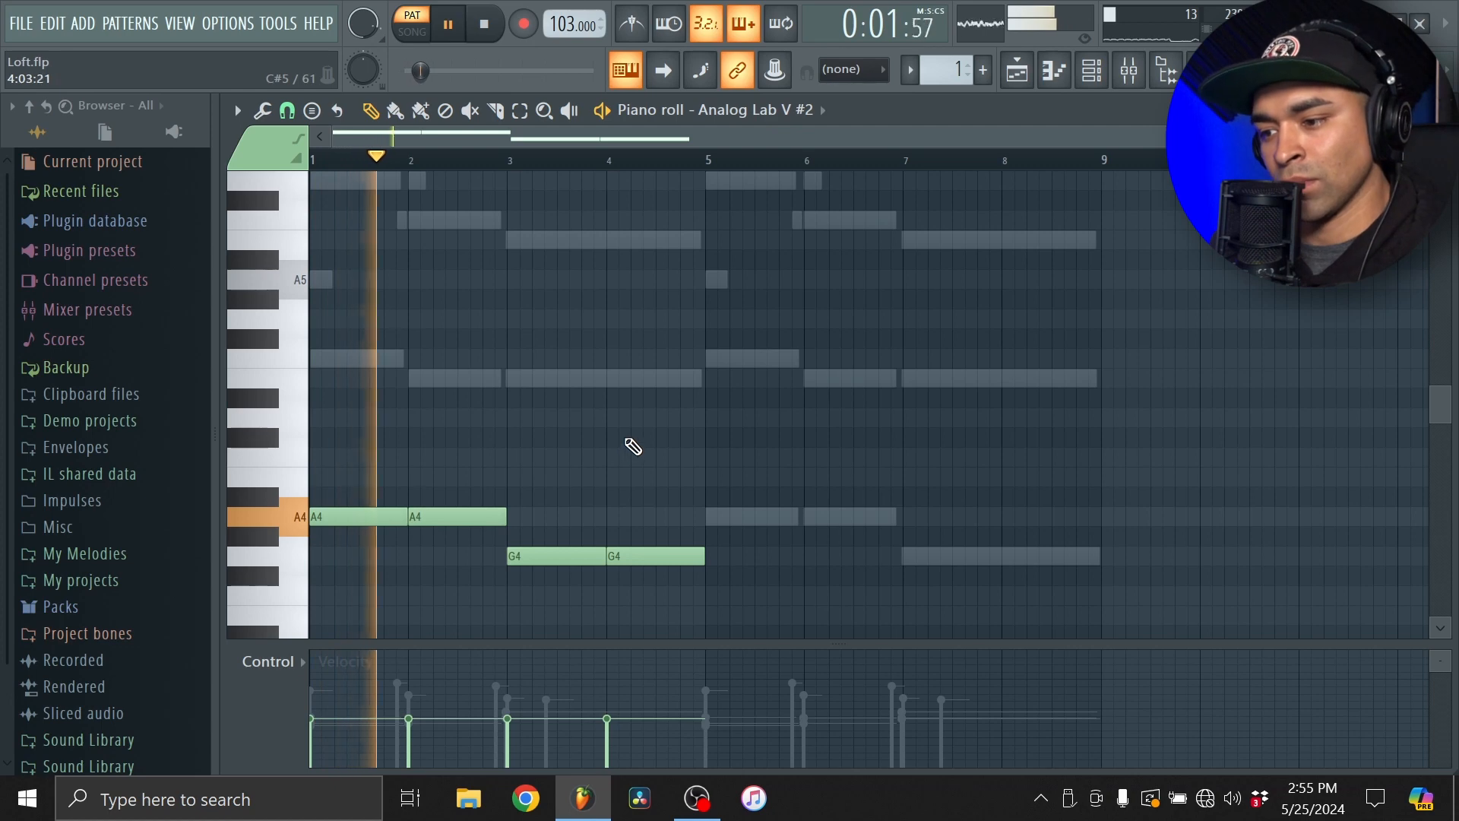
scroll(781, 459, down, 2)
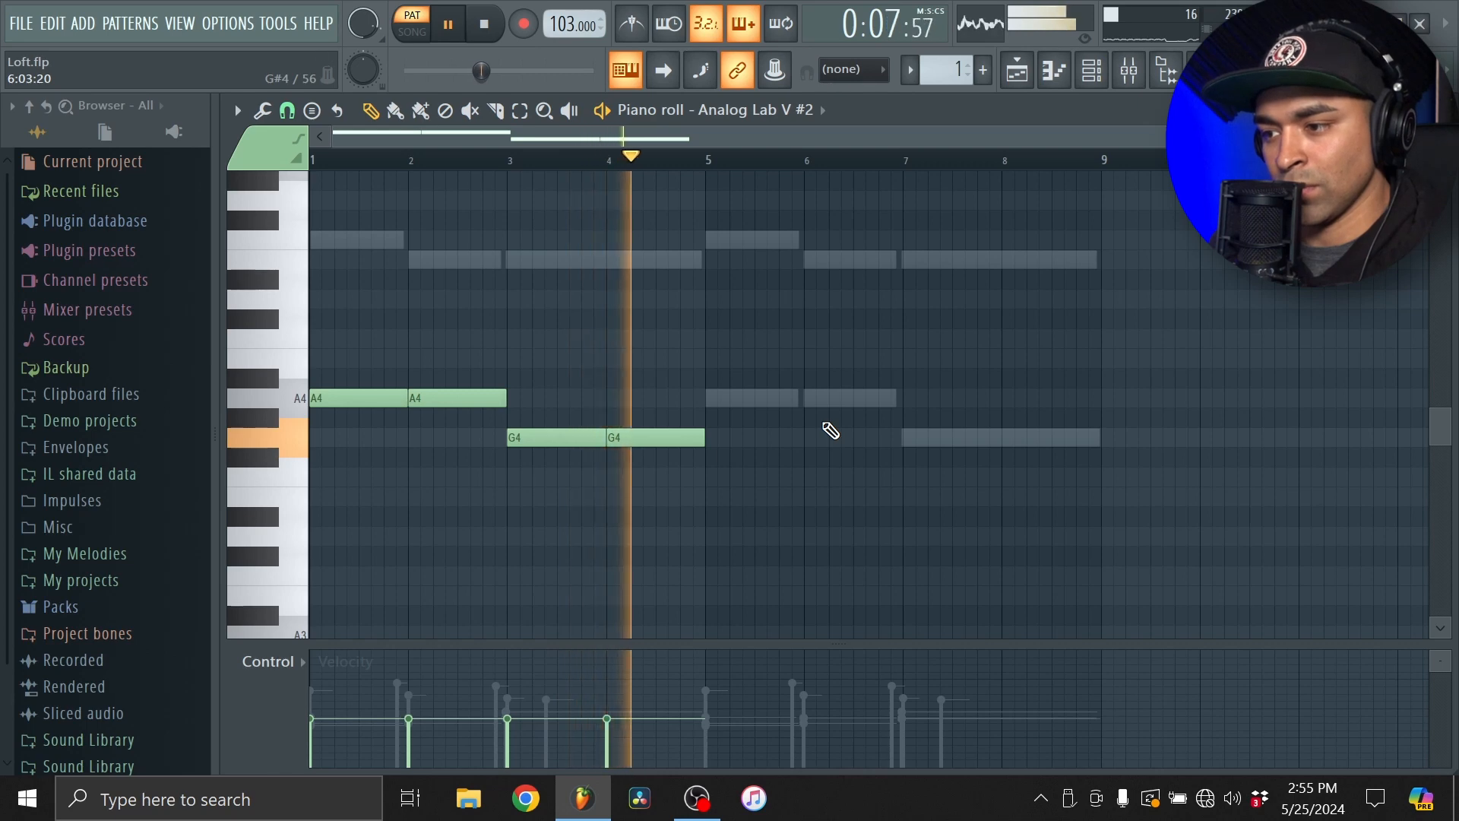
- Transpose the bass line down one octave and merge the two G3 notes into one spanning bars 3 and 4
key(ctrl+Down)
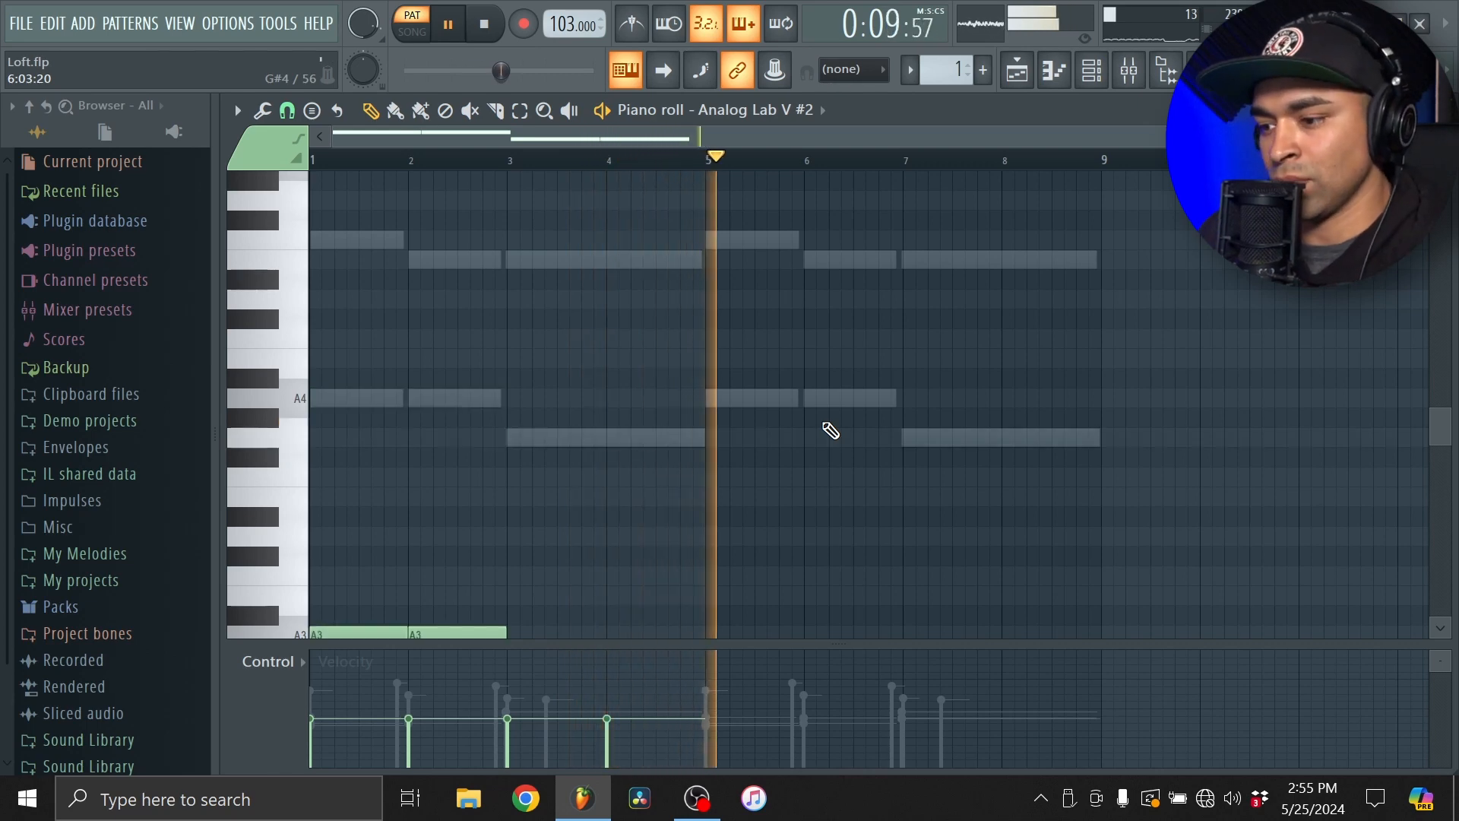
scroll(831, 484, down, 3)
scroll(806, 471, down, 2)
right_click(661, 380)
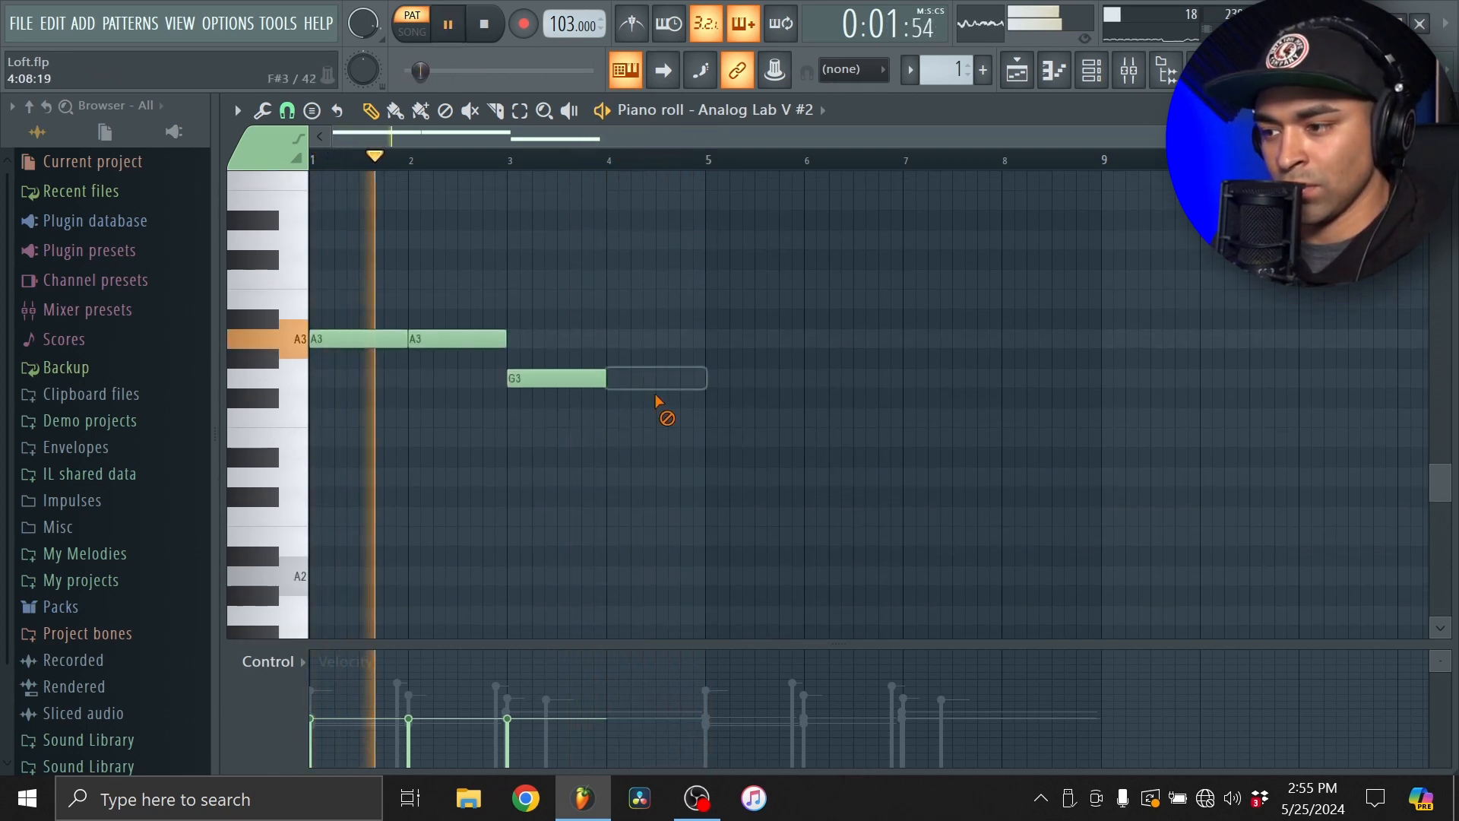
drag(609, 380, 708, 382)
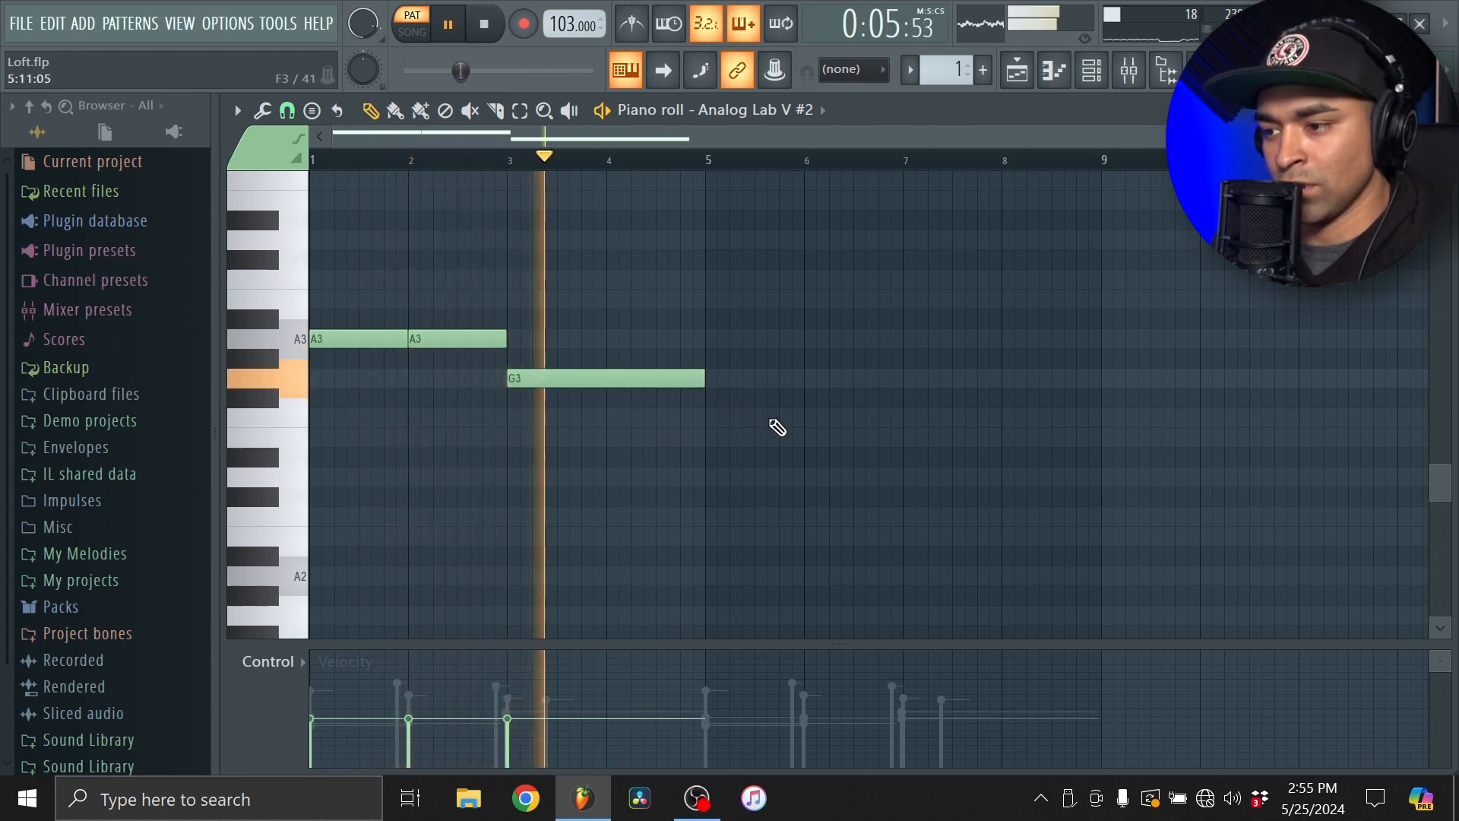
- Duplicate the four-bar bass line into bars 5 to 8 and deselect the copied notes
key(ctrl+b)
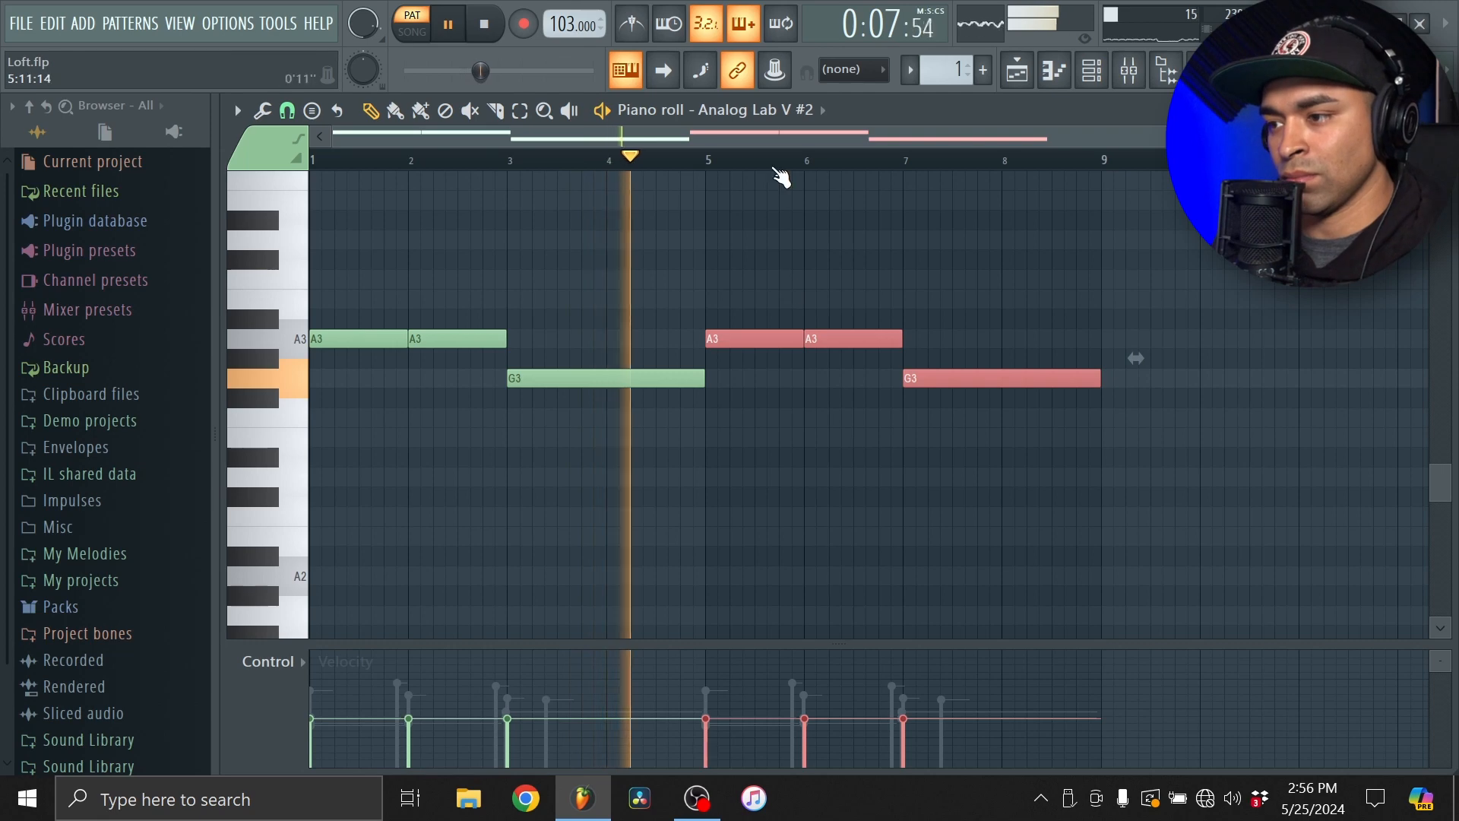
ctrl+click(780, 163)
scroll(932, 427, up, 2)
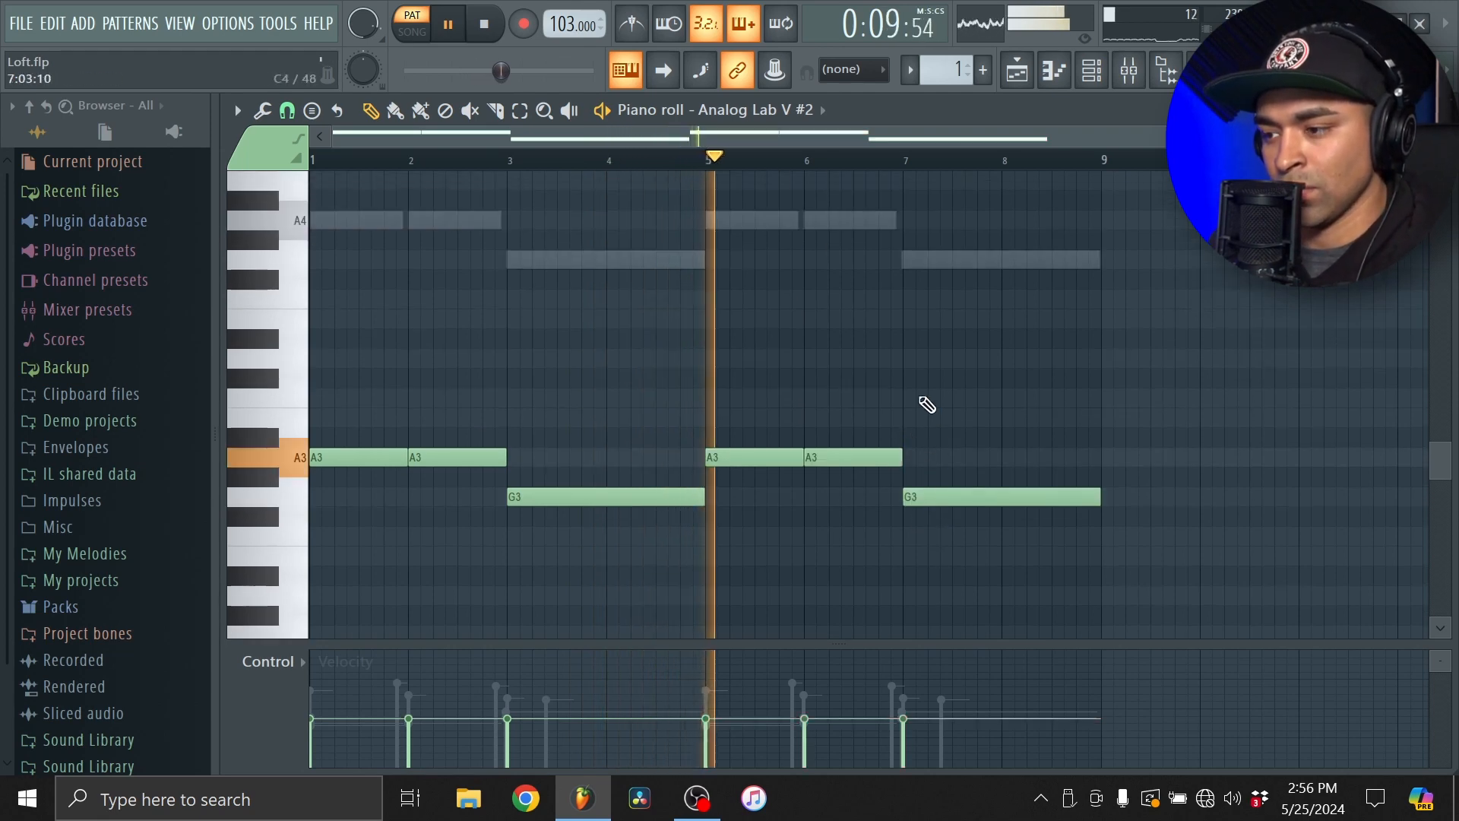
- Close the piano roll and route the Analog Lab V #2 channel to mixer track 4
click(1056, 73)
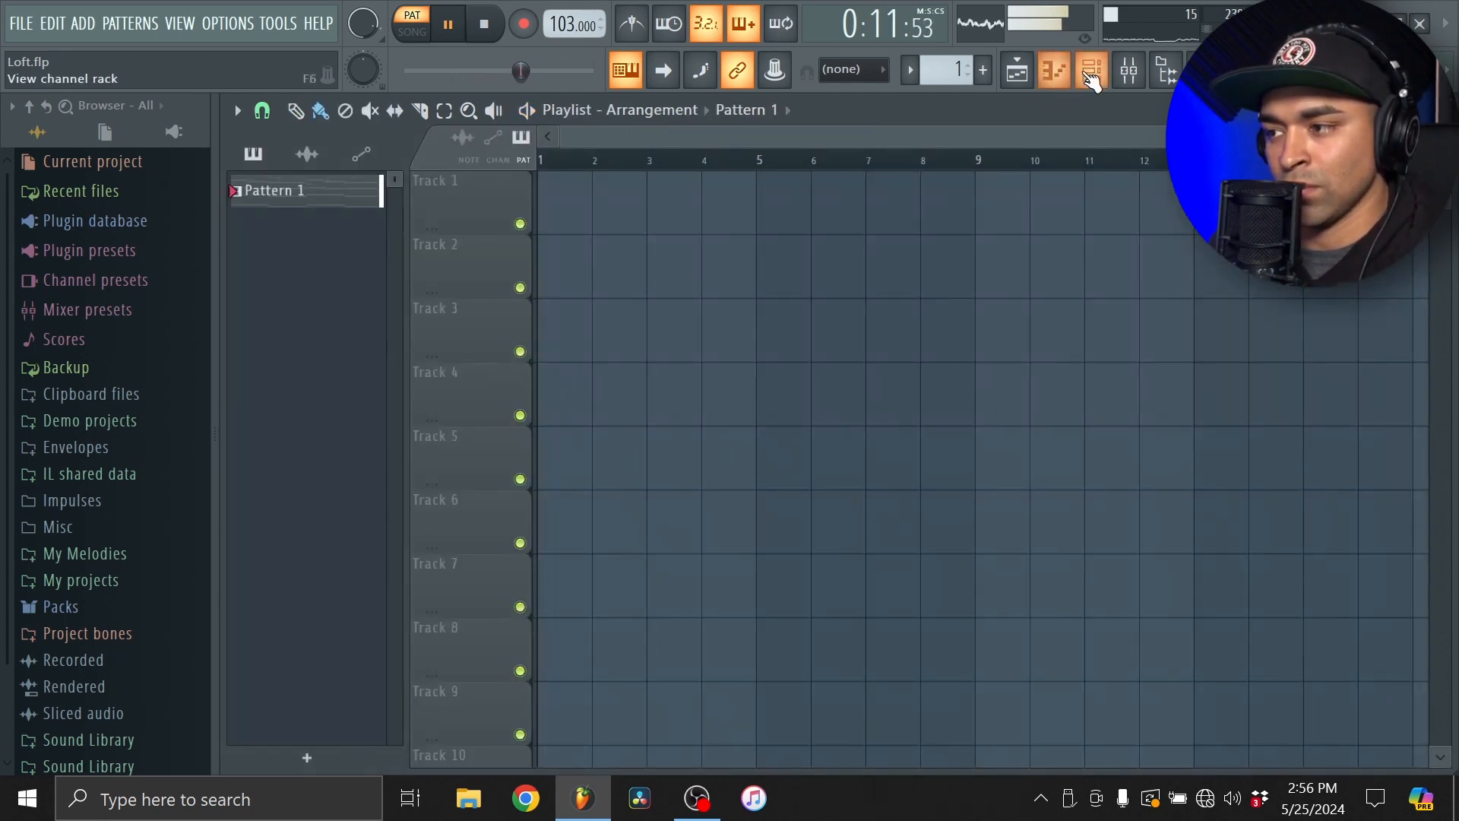
click(1095, 73)
click(1129, 71)
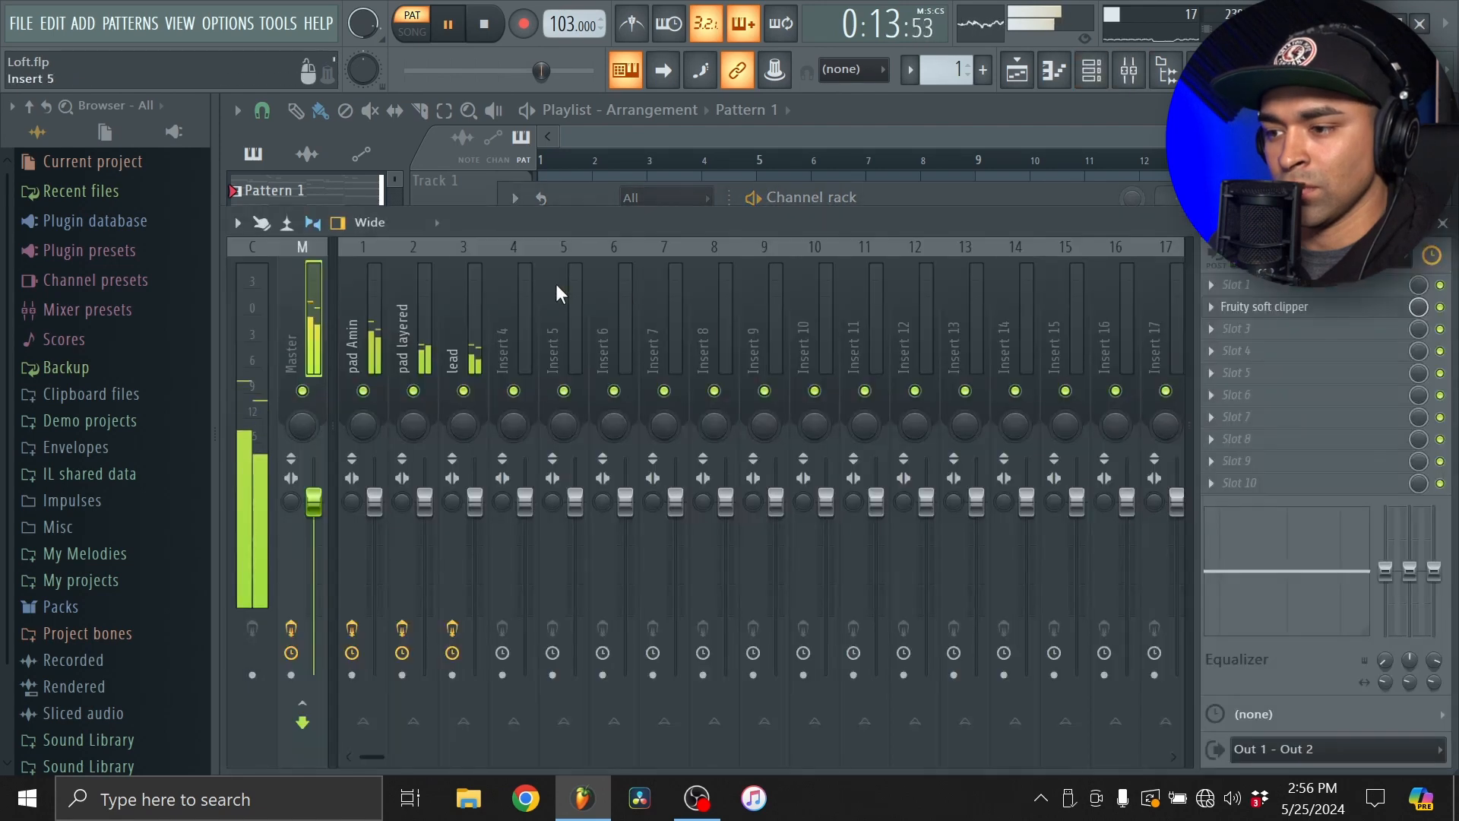
click(854, 199)
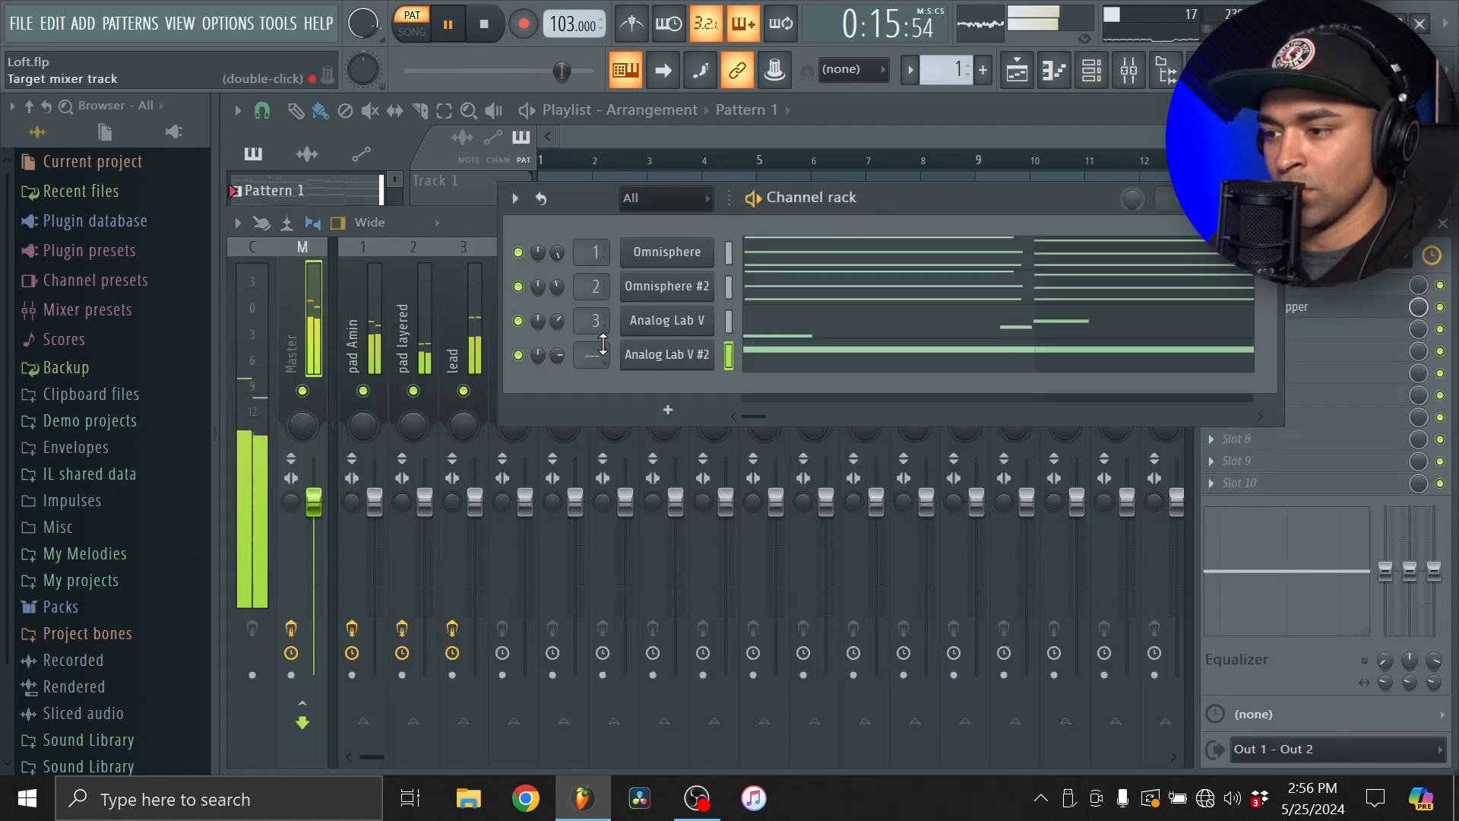
click(472, 234)
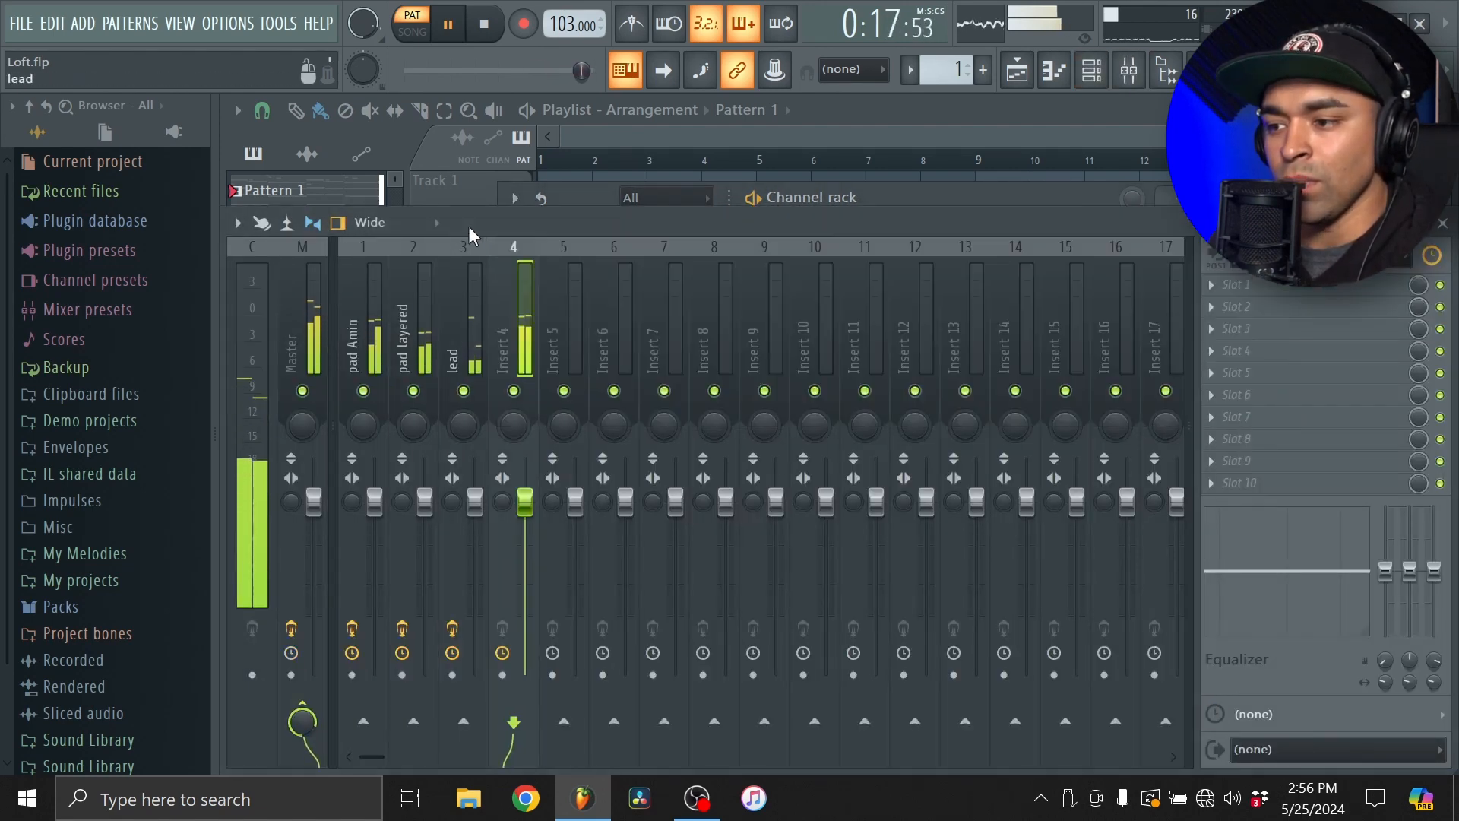
- Add Fruity Parametric EQ 2 to slot 3 of mixer track 4, roll off the highs with band 7 and boost the lows with band 2
click(1303, 326)
mouse_move(1293, 326)
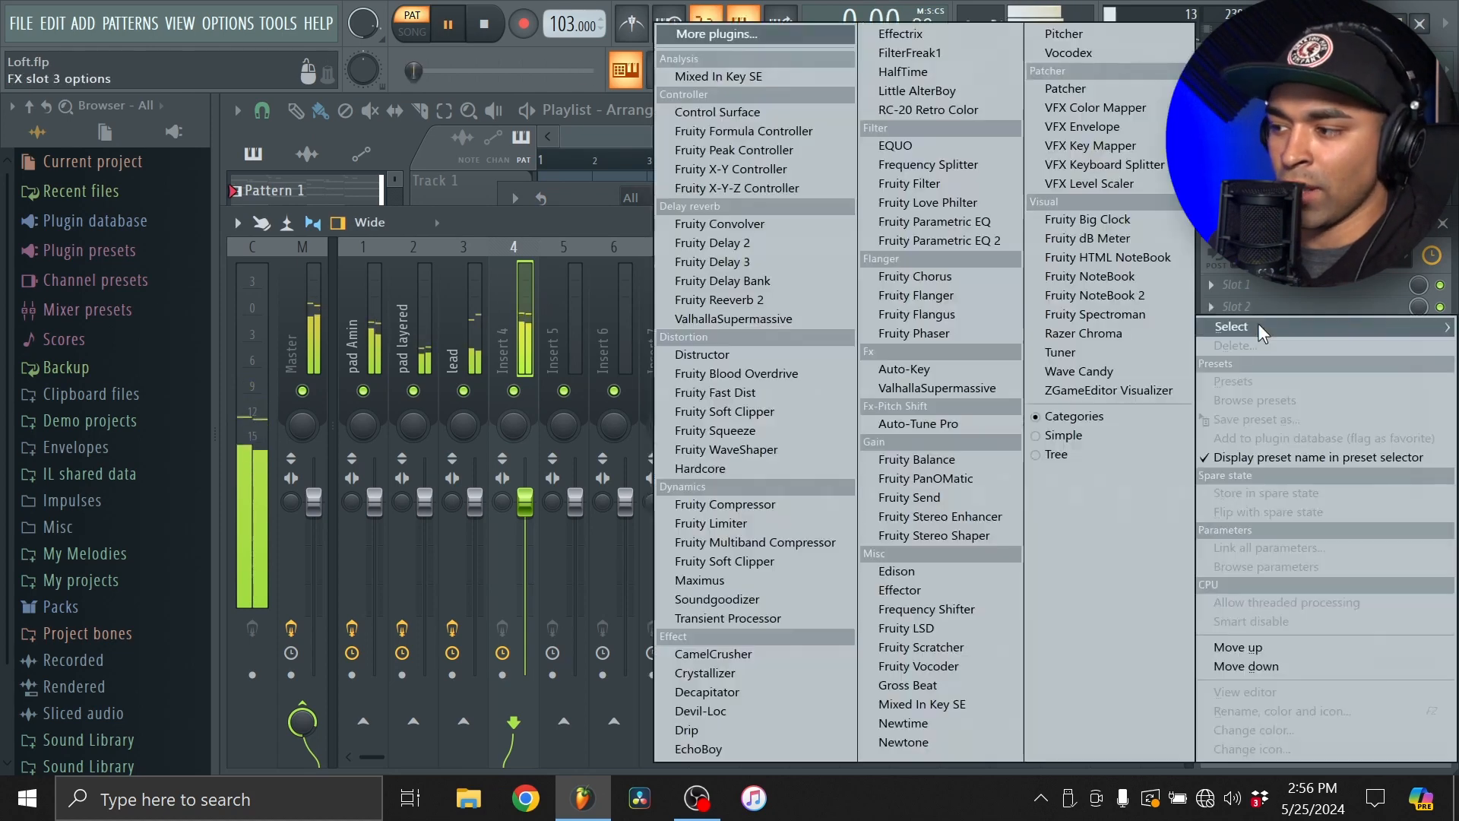
click(941, 240)
drag(831, 489, 714, 625)
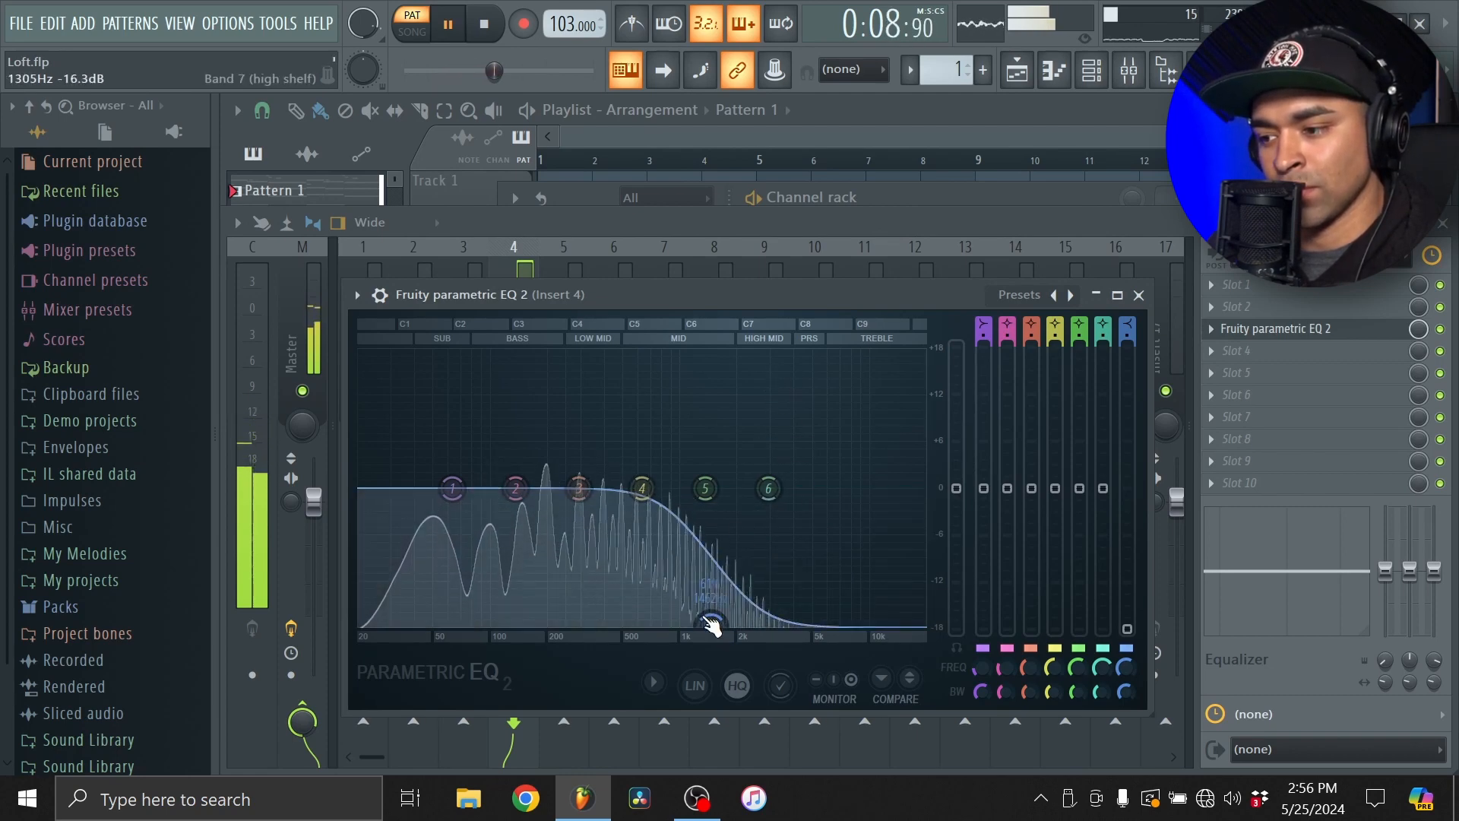
drag(711, 626, 761, 621)
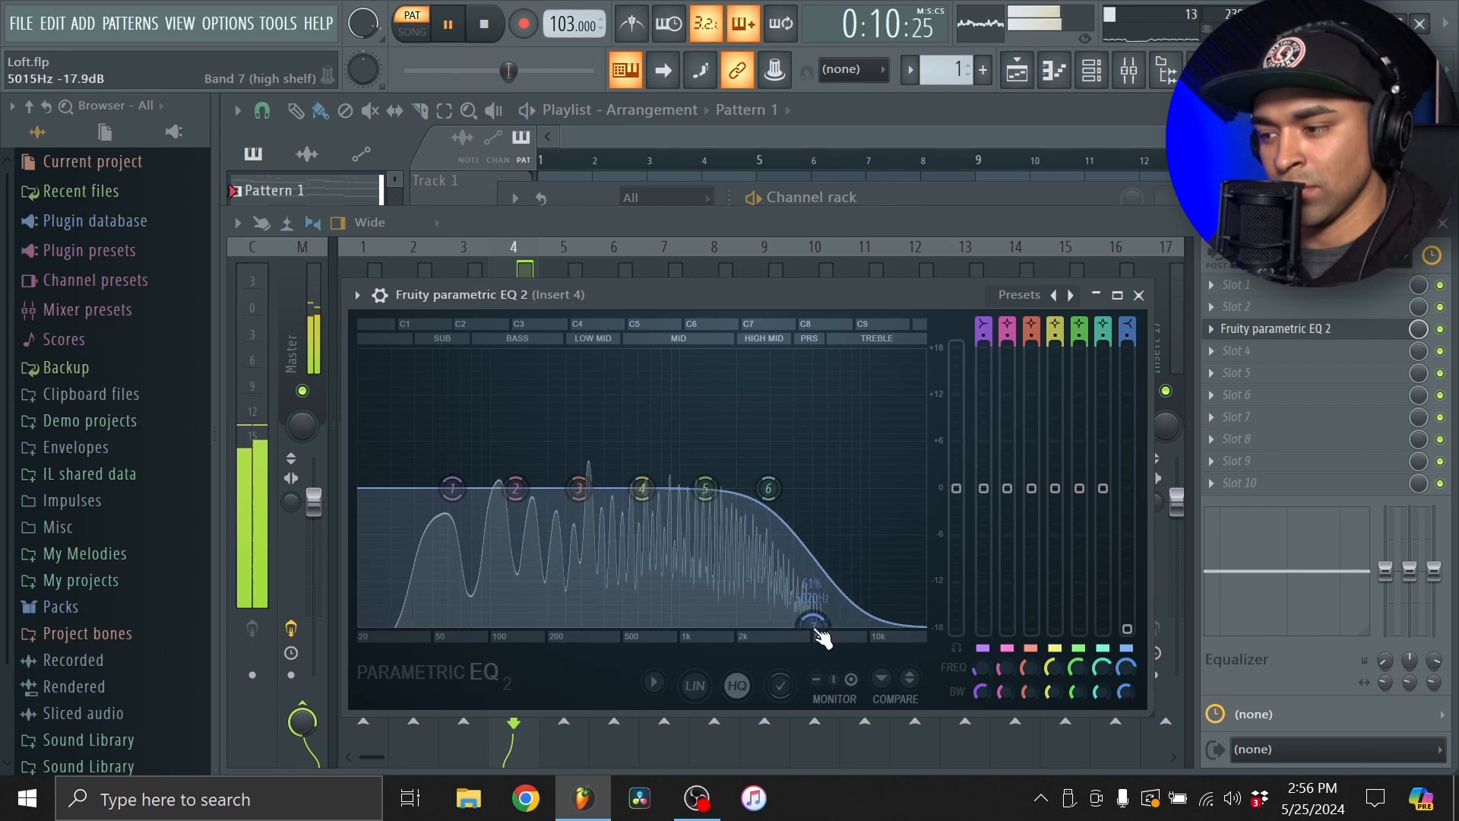
click(1140, 295)
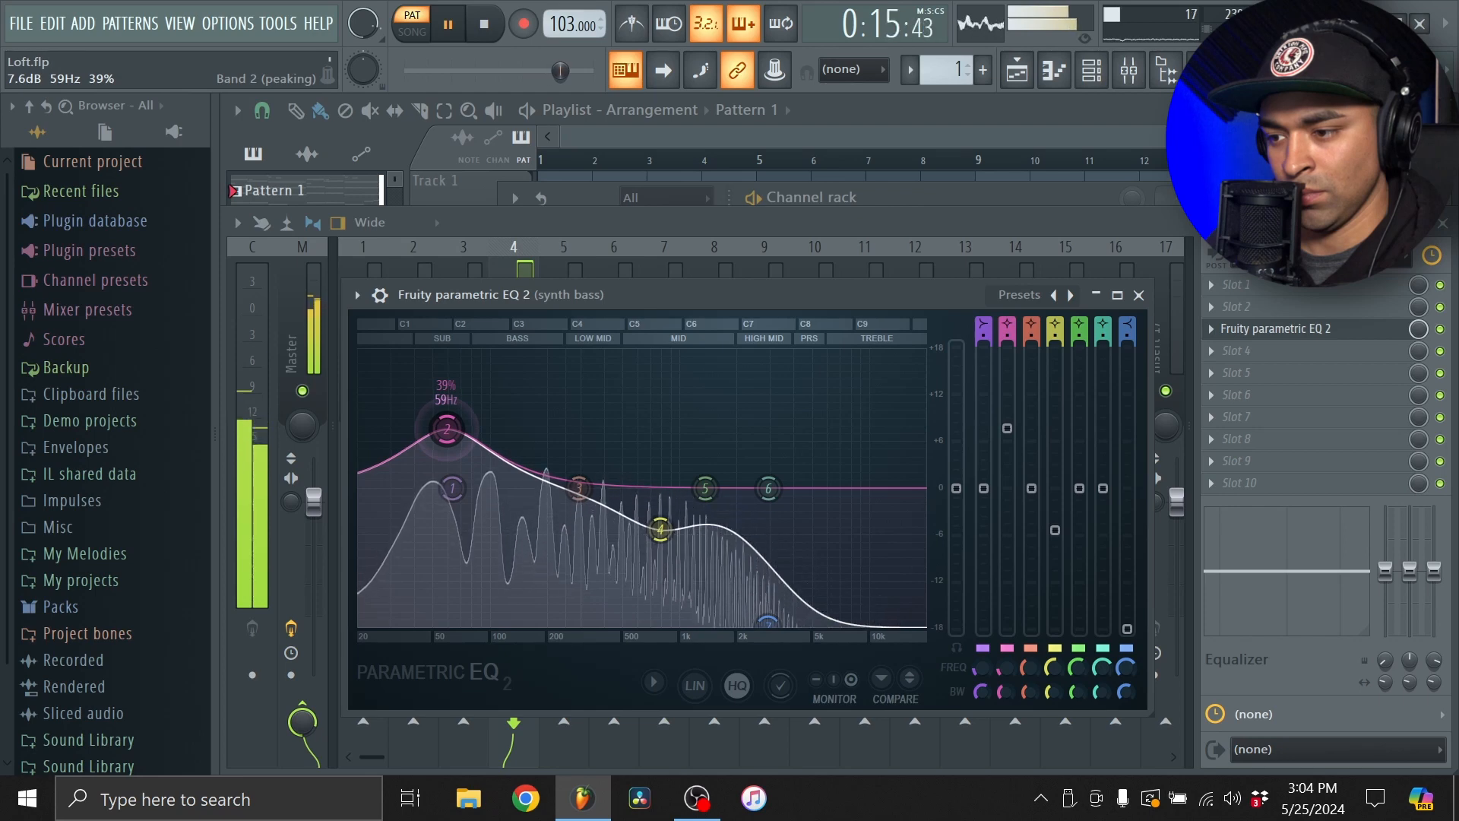
mouse_move(446, 430)
mouse_down()
mouse_move(459, 425)
mouse_move(430, 425)
mouse_up()
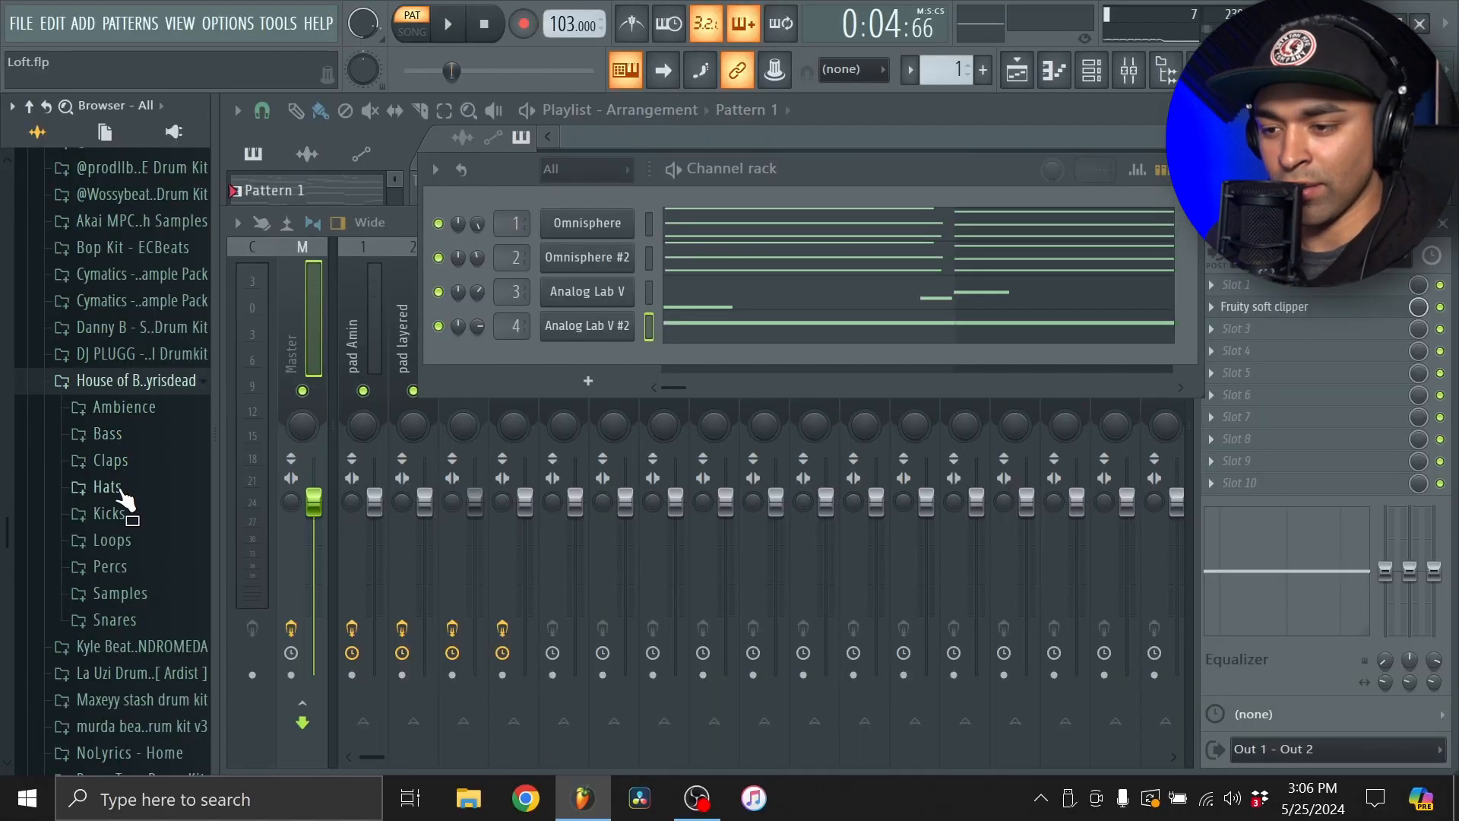
- Open the drum kit's Hats folder and audition a hi-hat sample
click(114, 487)
scroll(110, 463, down, 4)
click(99, 254)
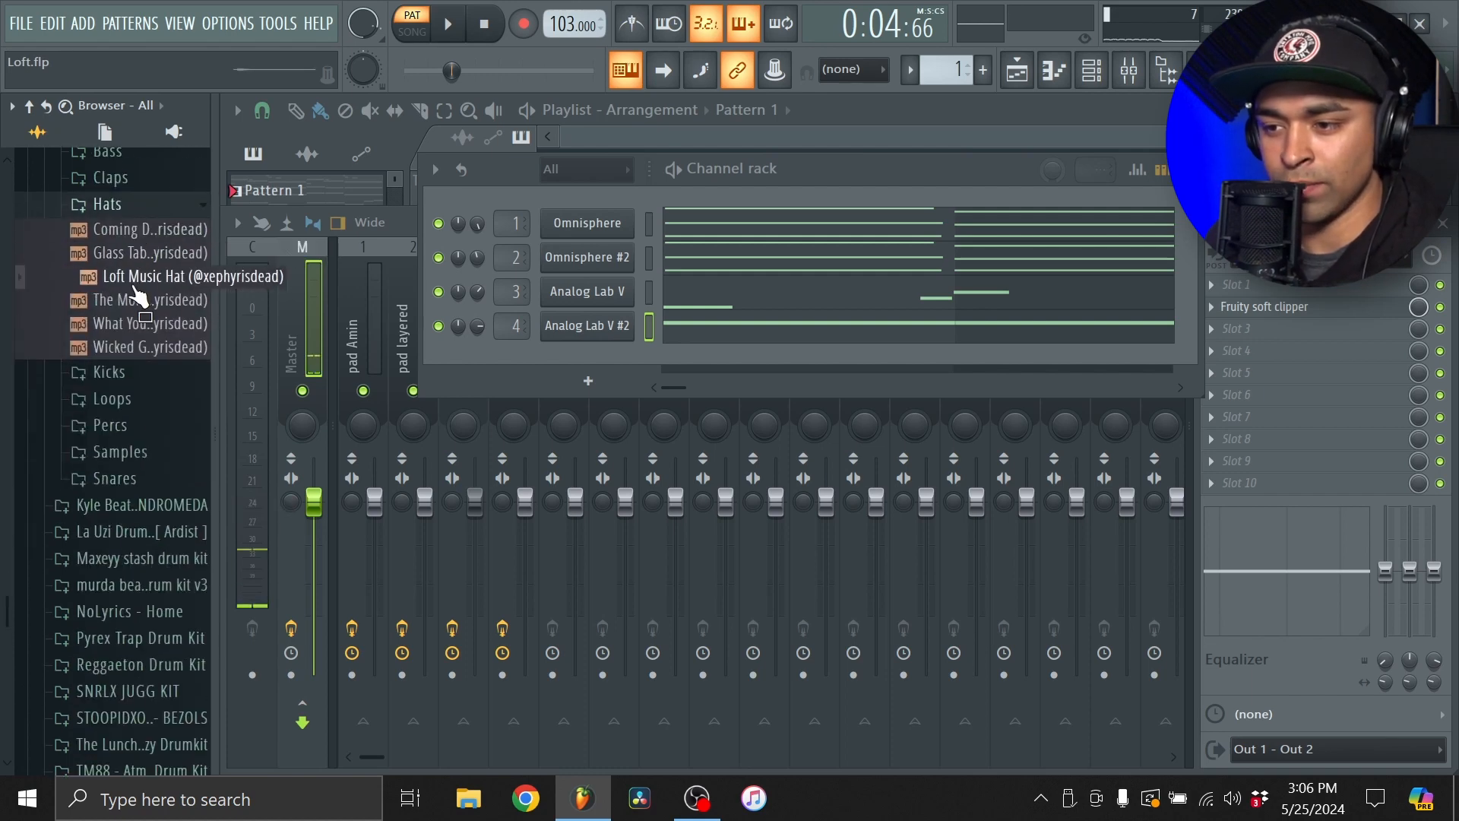
- Audition the drum kit's clap samples and add The Morning Perc Clap to the channel rack
click(142, 181)
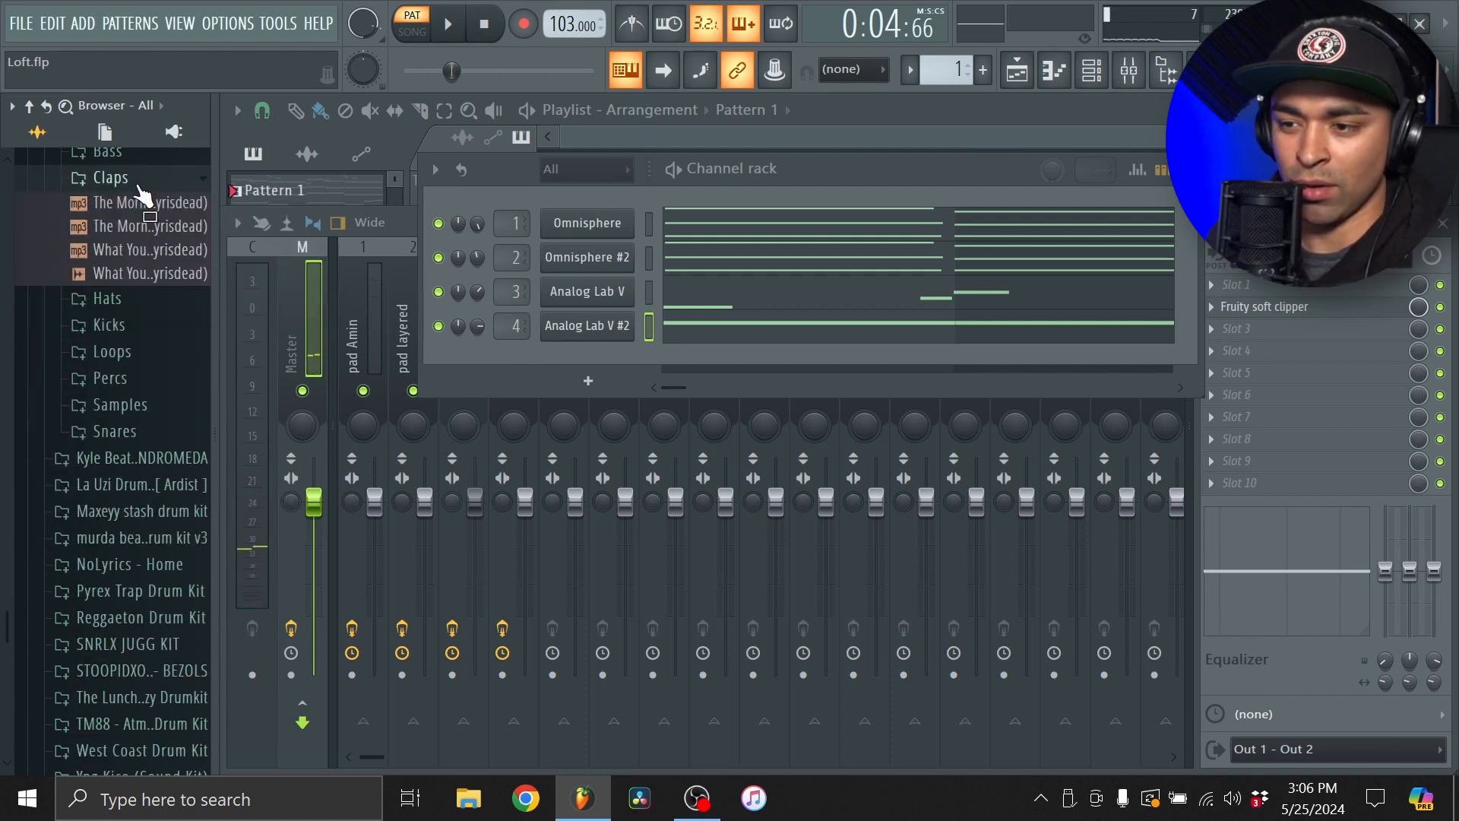
click(152, 255)
click(149, 232)
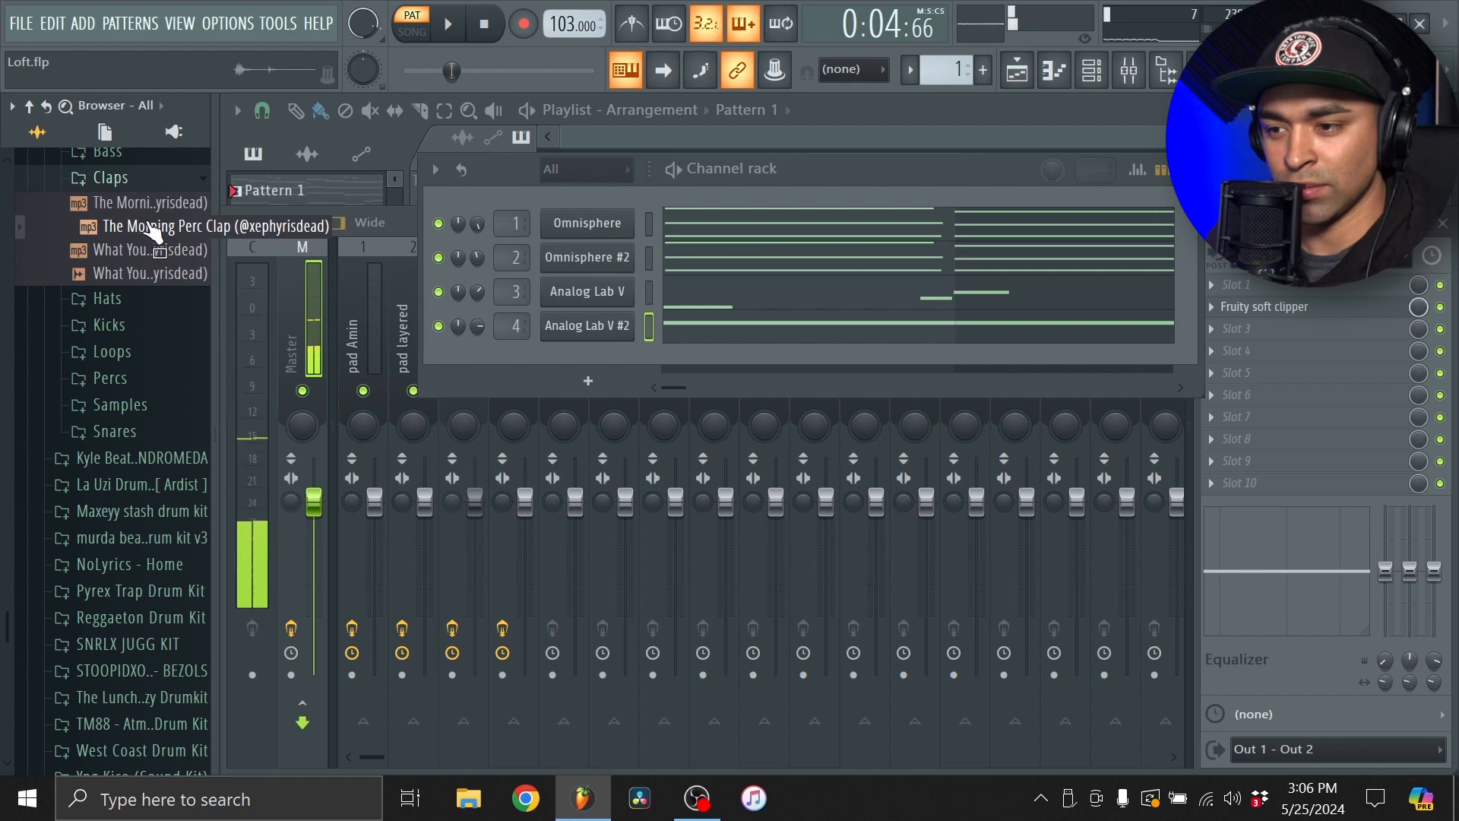
drag(152, 231, 481, 403)
- Play the pattern, set the What You clap channel's volume to about 52% and check the levels in the mixer
key(space)
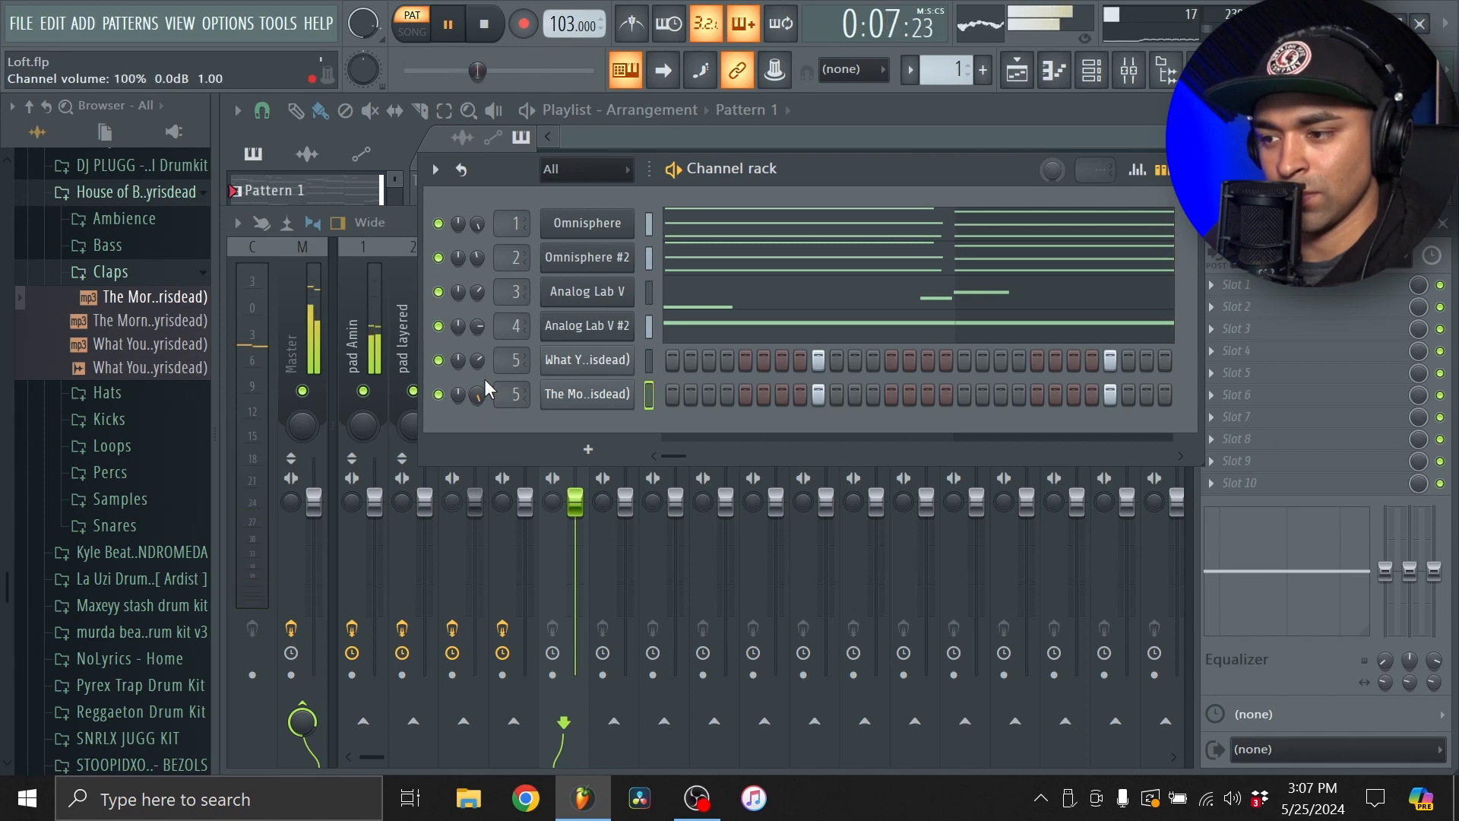
drag(478, 360, 487, 367)
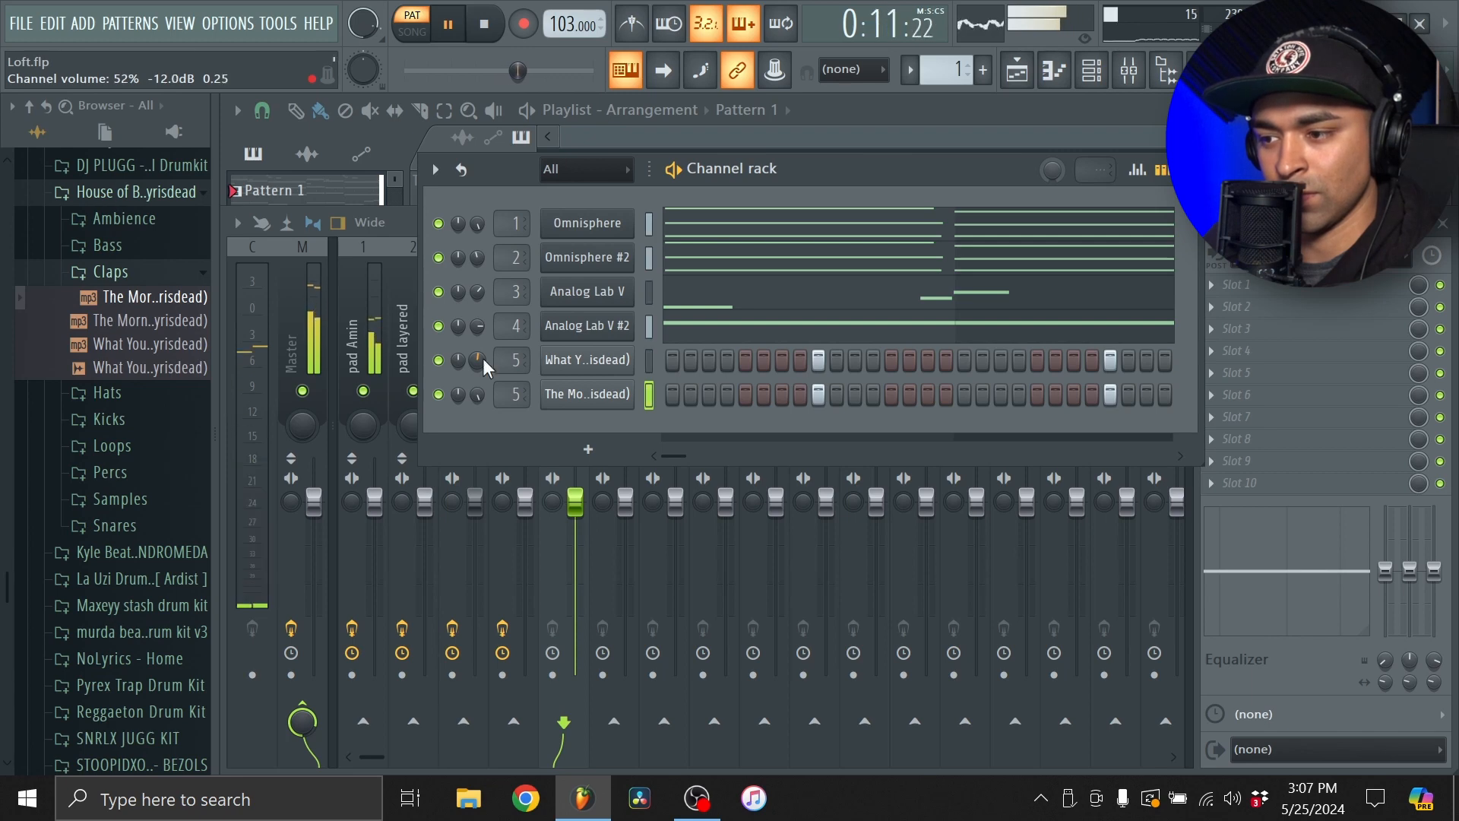
click(417, 227)
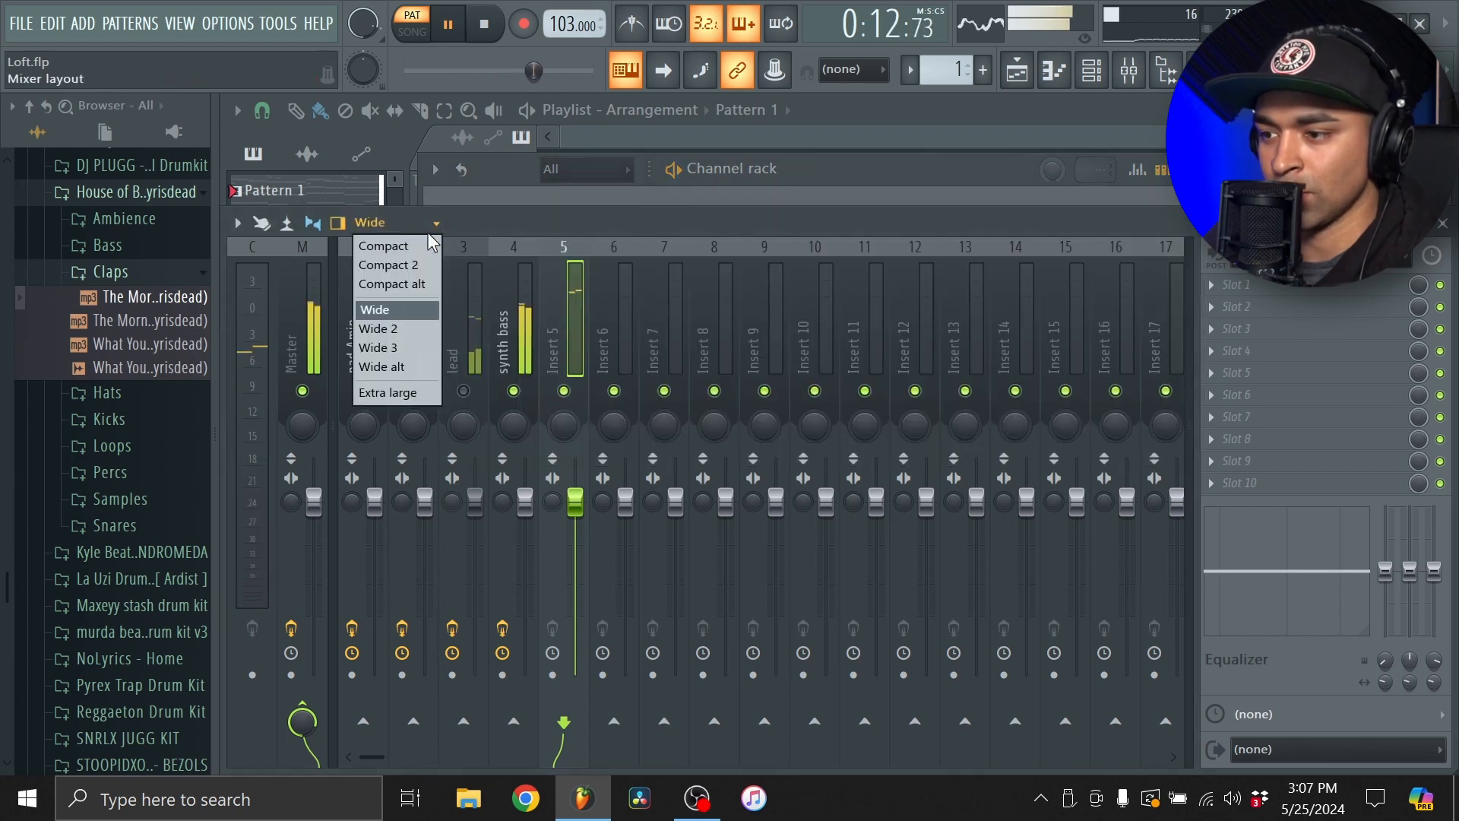
click(555, 227)
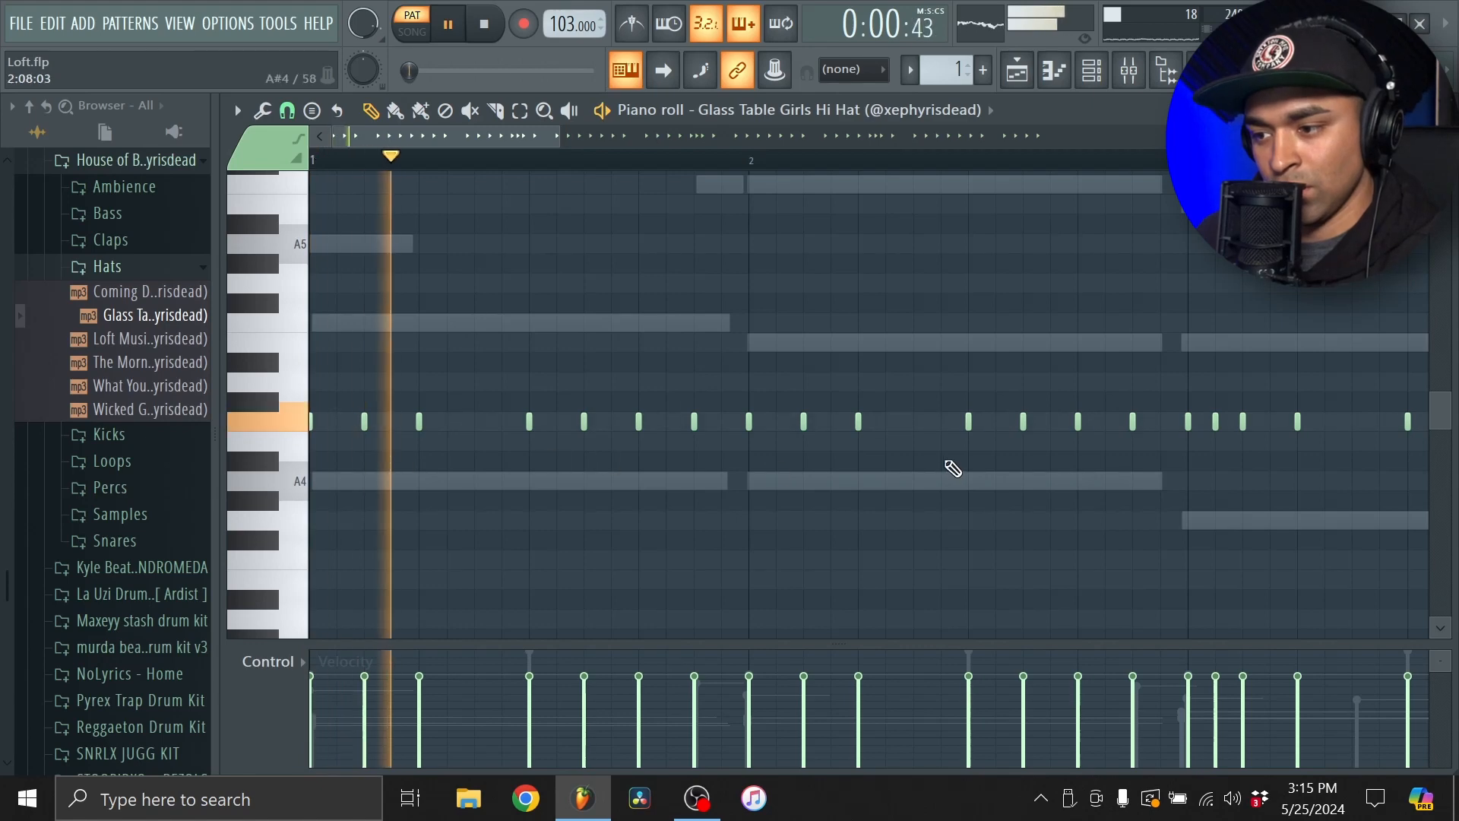
- Randomize the pan and velocity of all Glass Table Girls Hi Hat notes with bipolar variation, then close the piano roll
scroll(951, 472, down, 2)
scroll(951, 472, up, 4)
scroll(859, 465, down, 2)
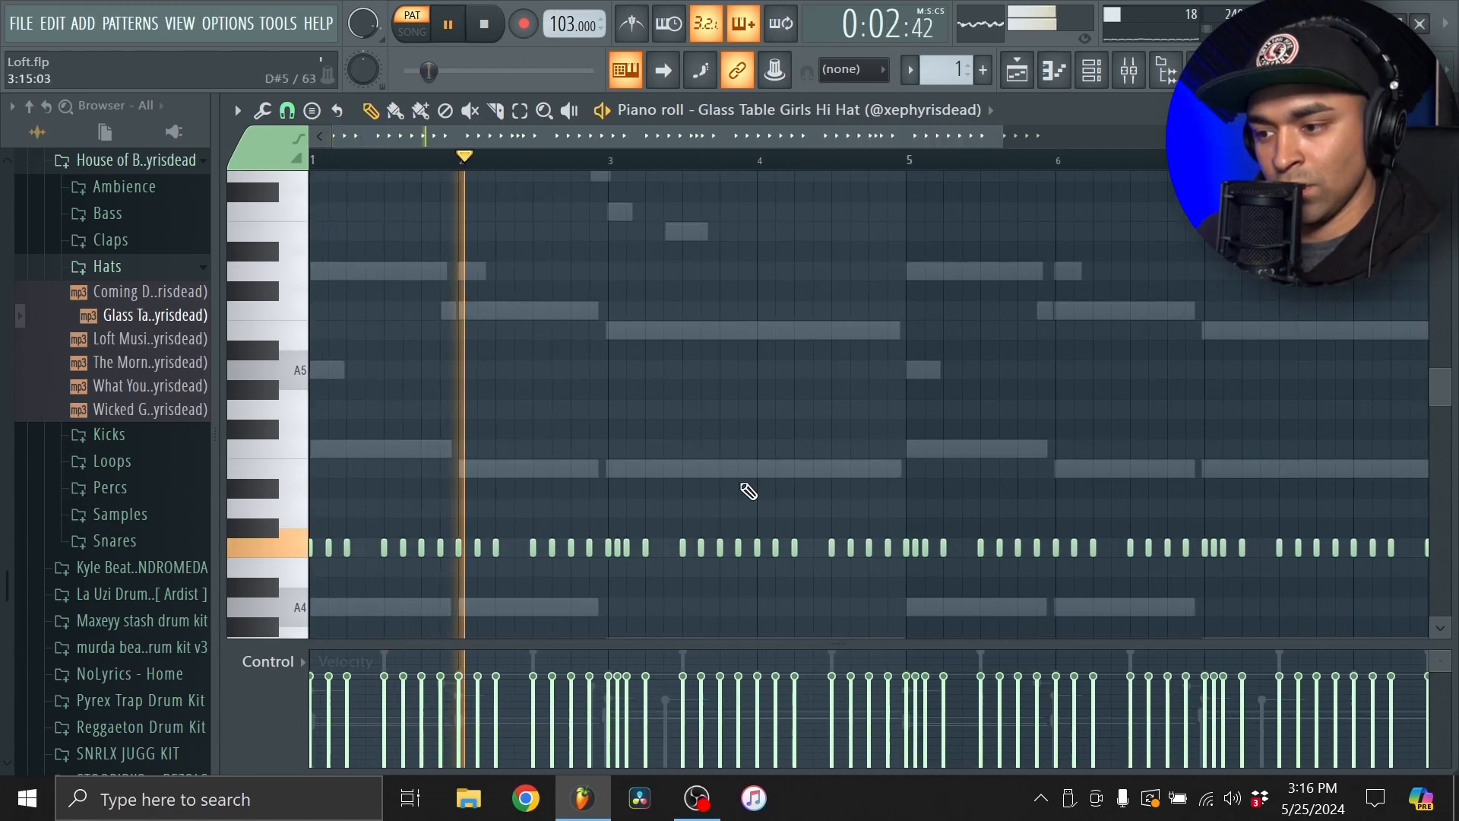
scroll(726, 489, down, 2)
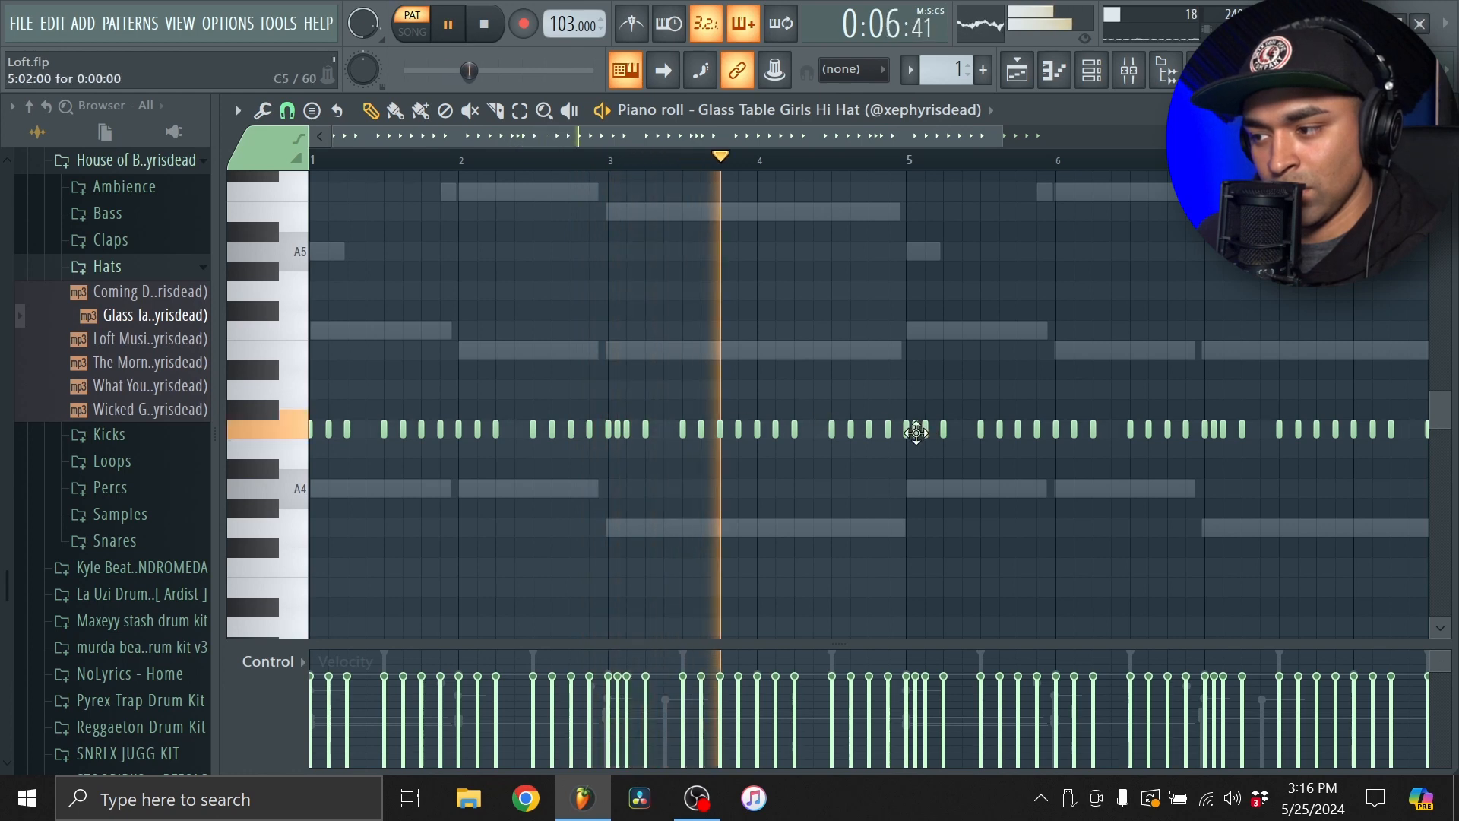
scroll(1002, 380, down, 2)
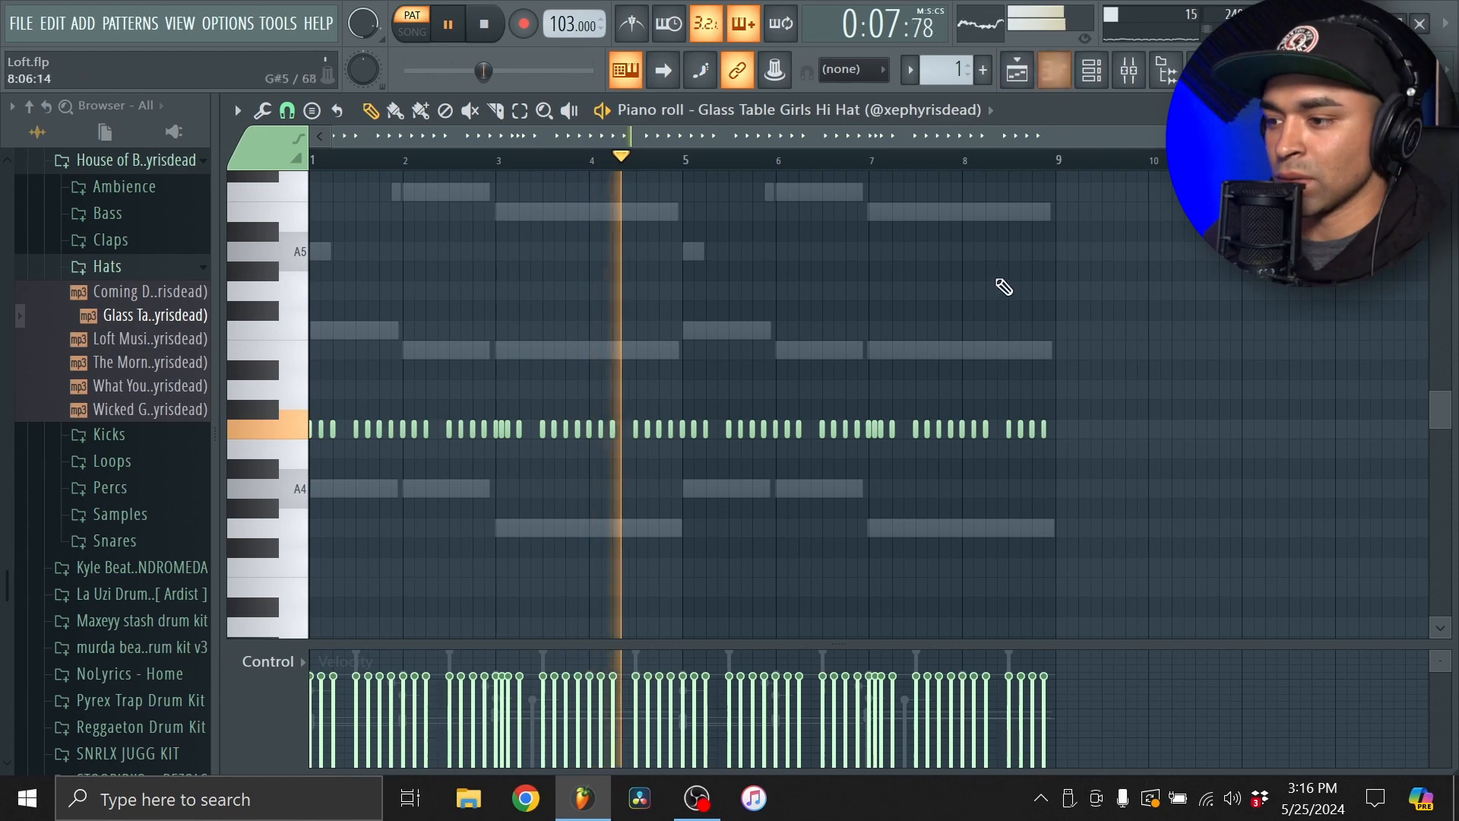
key(ctrl+a)
key(alt+r)
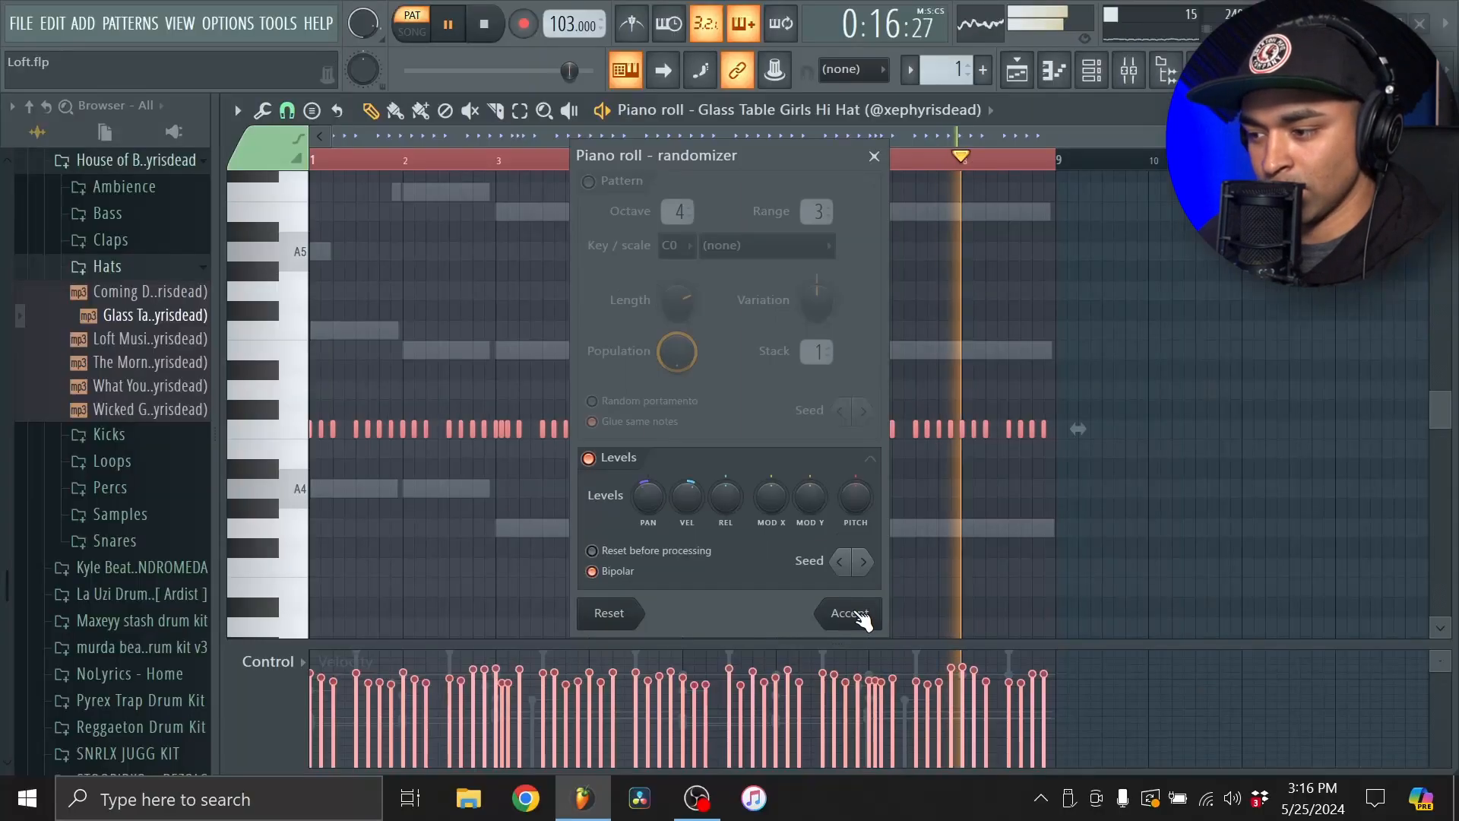
click(849, 612)
click(895, 180)
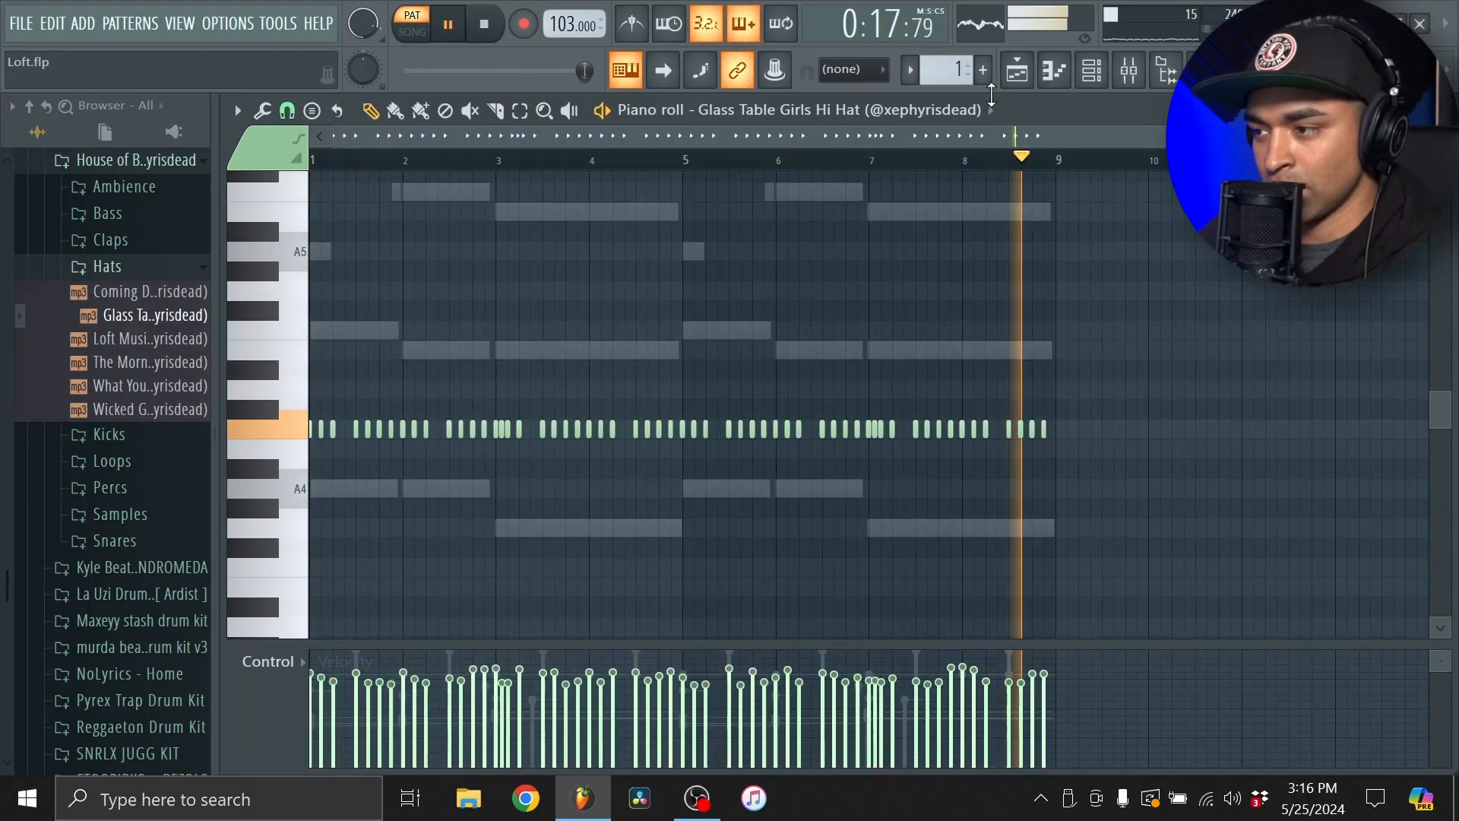
click(1057, 77)
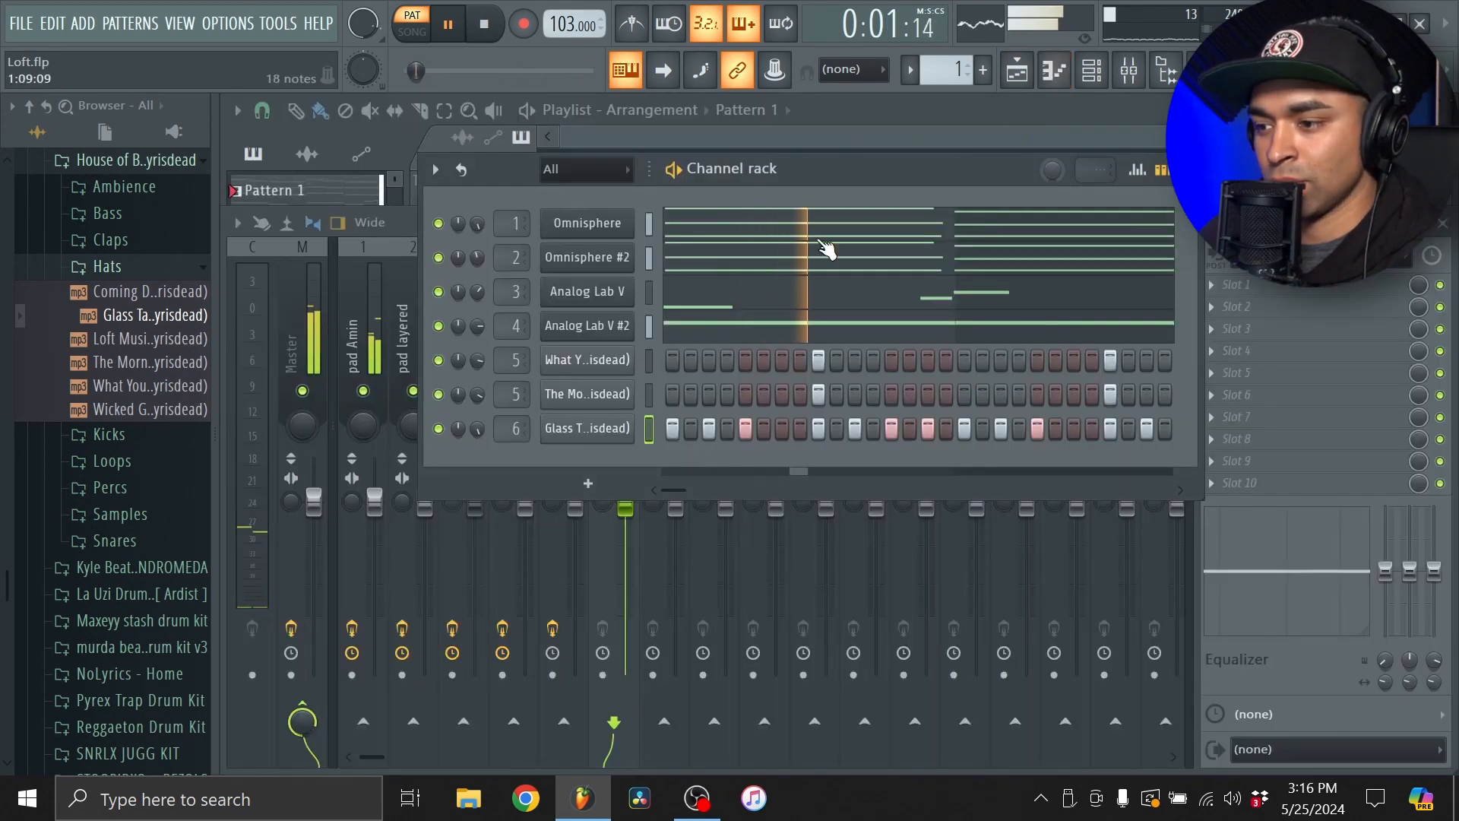
- Check the hi-hat's level on mixer track 6 and return to the channel rack
click(416, 224)
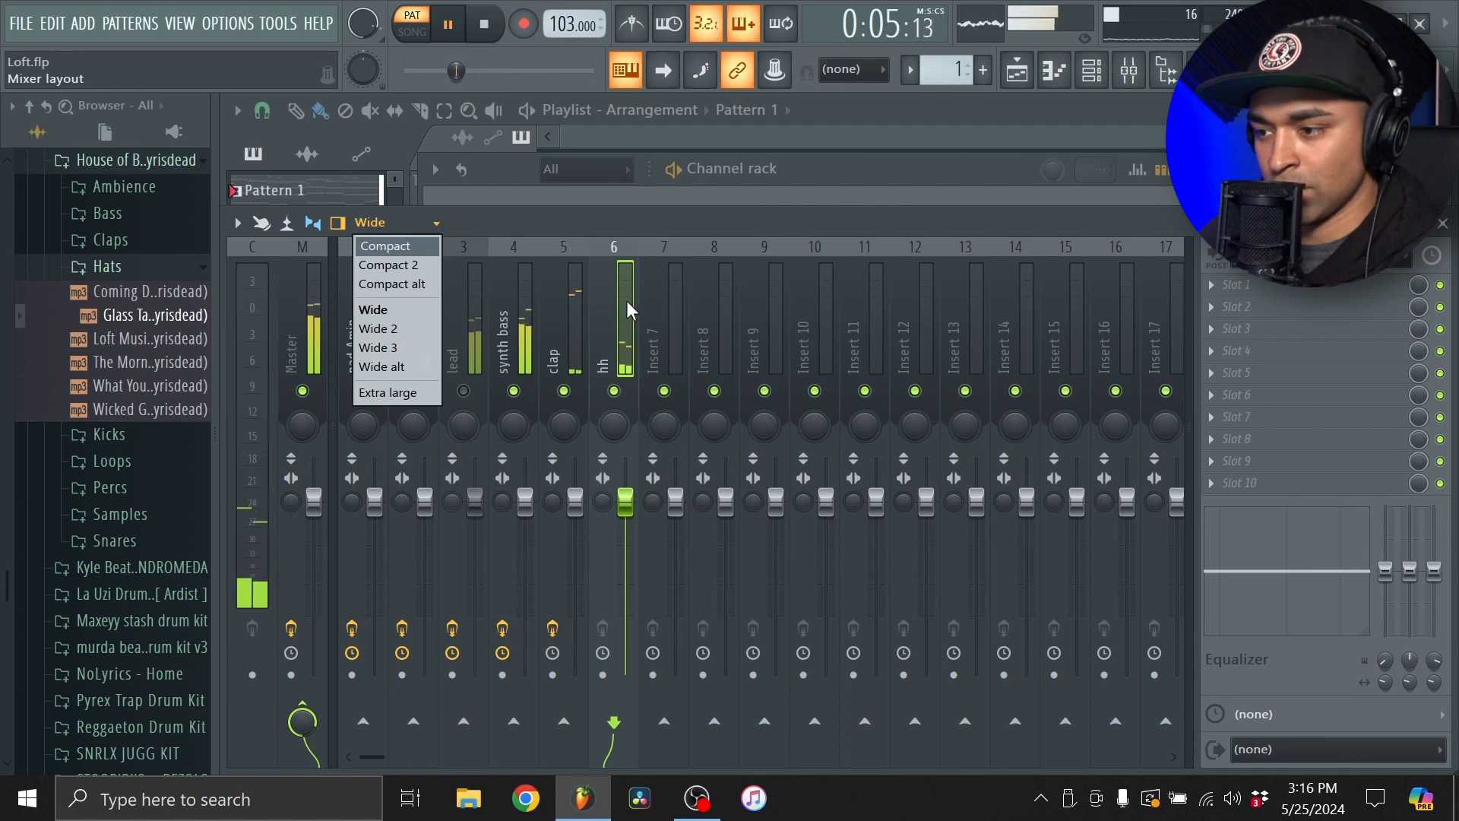
click(721, 219)
click(787, 172)
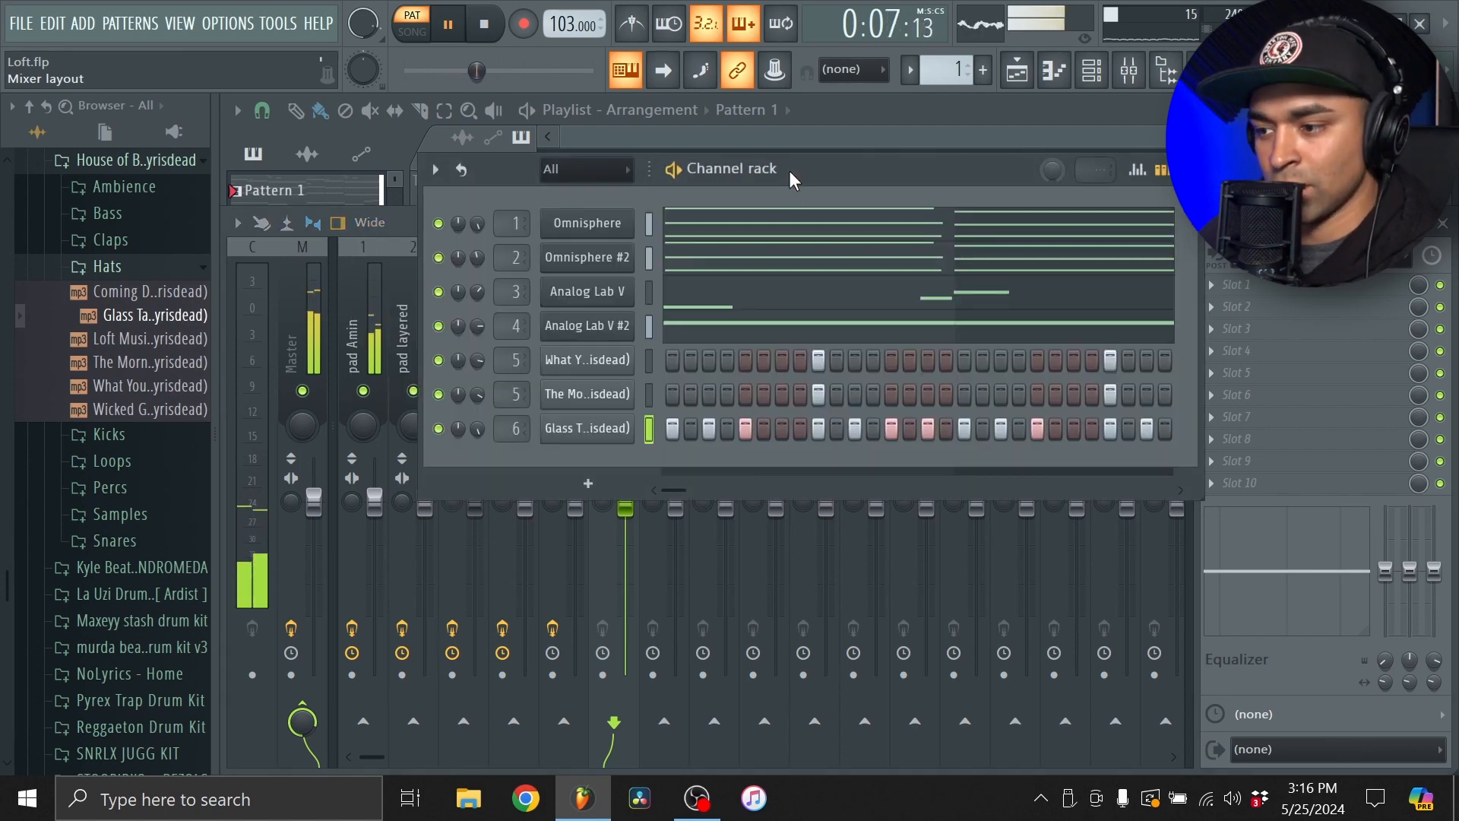
- Browse the drum kit's Kicks folder and audition the High For This and Glass Table samples
click(147, 270)
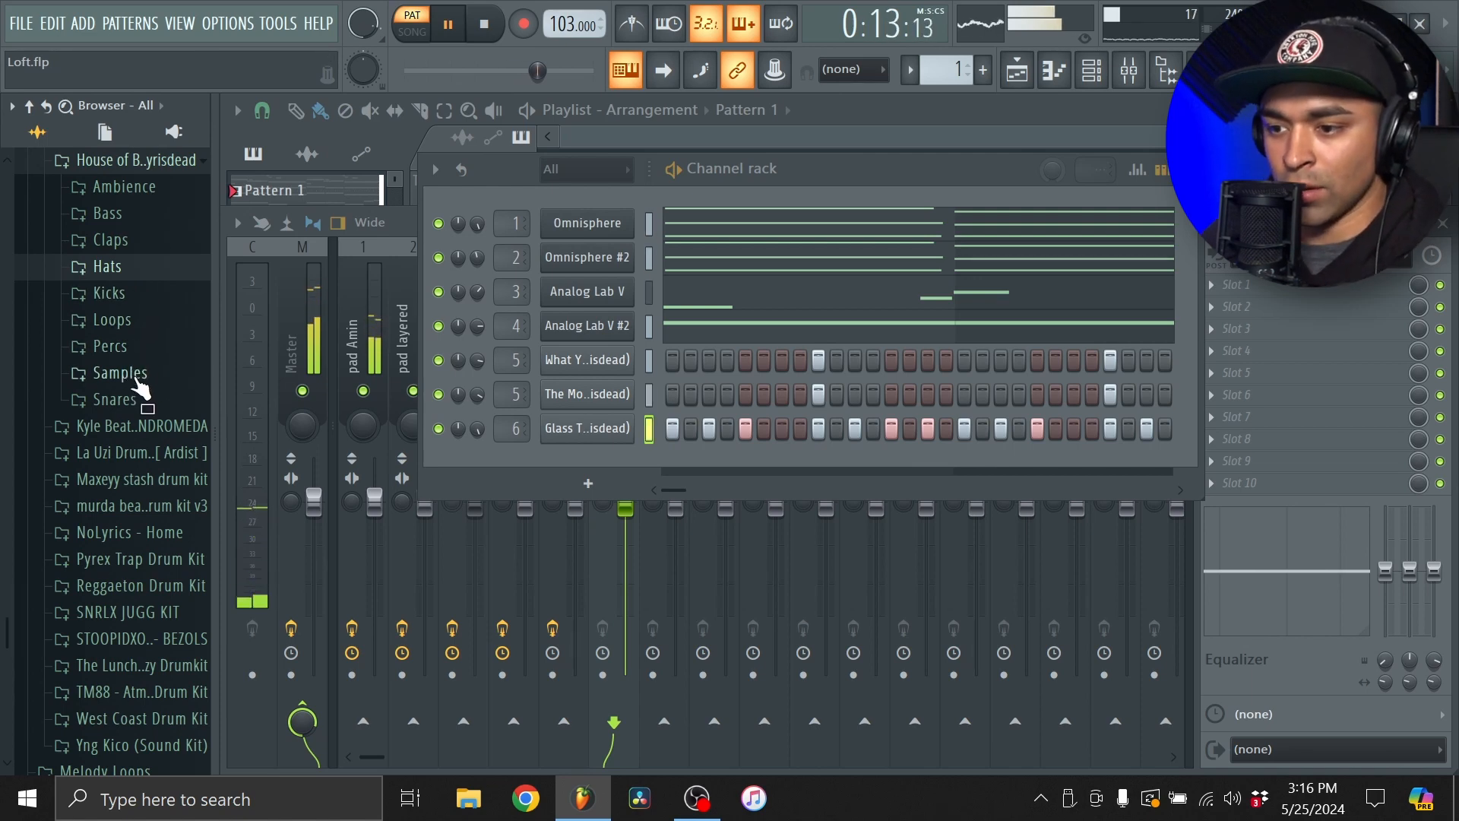
click(133, 295)
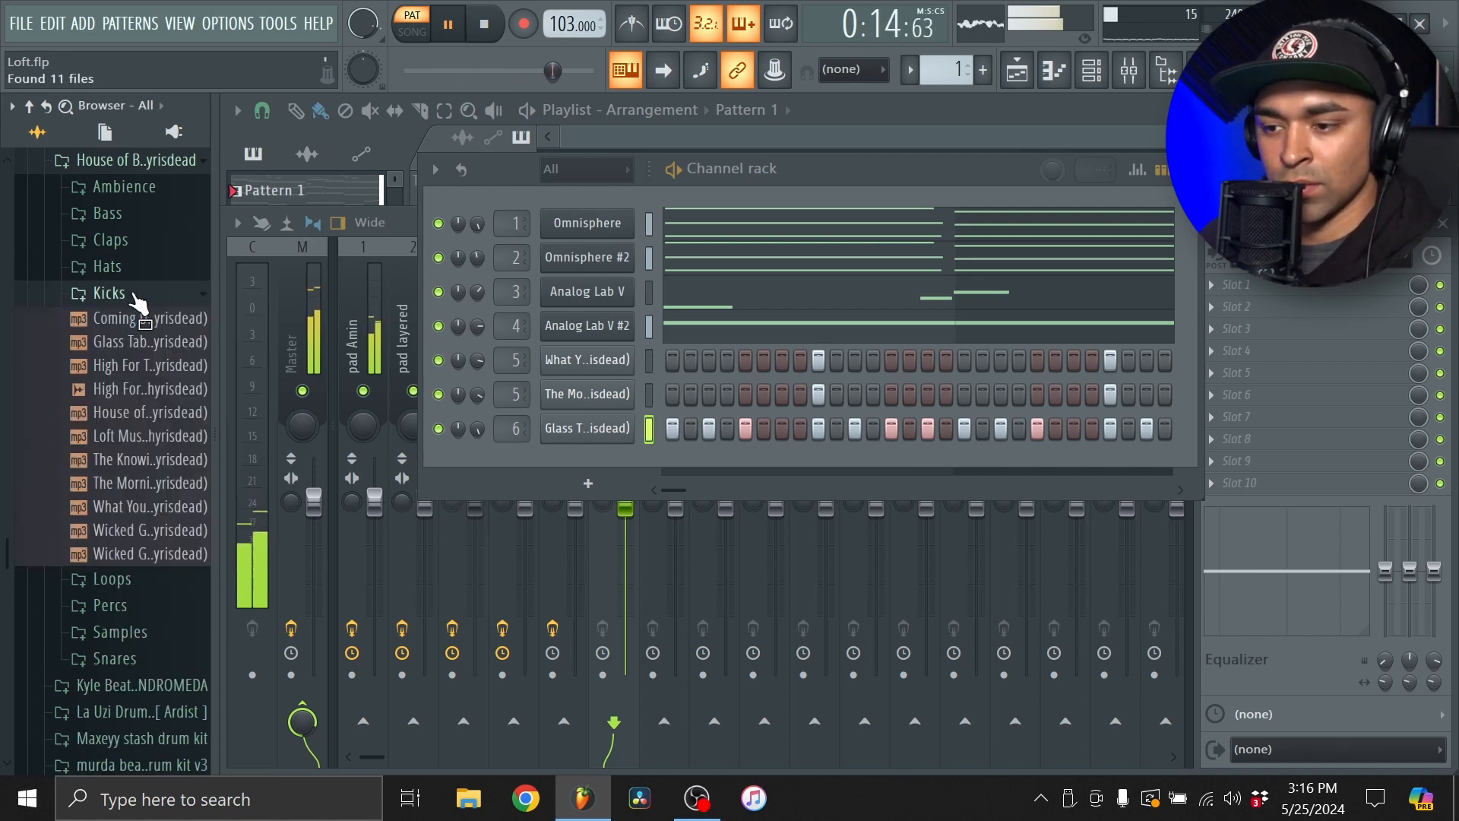
click(114, 388)
click(143, 368)
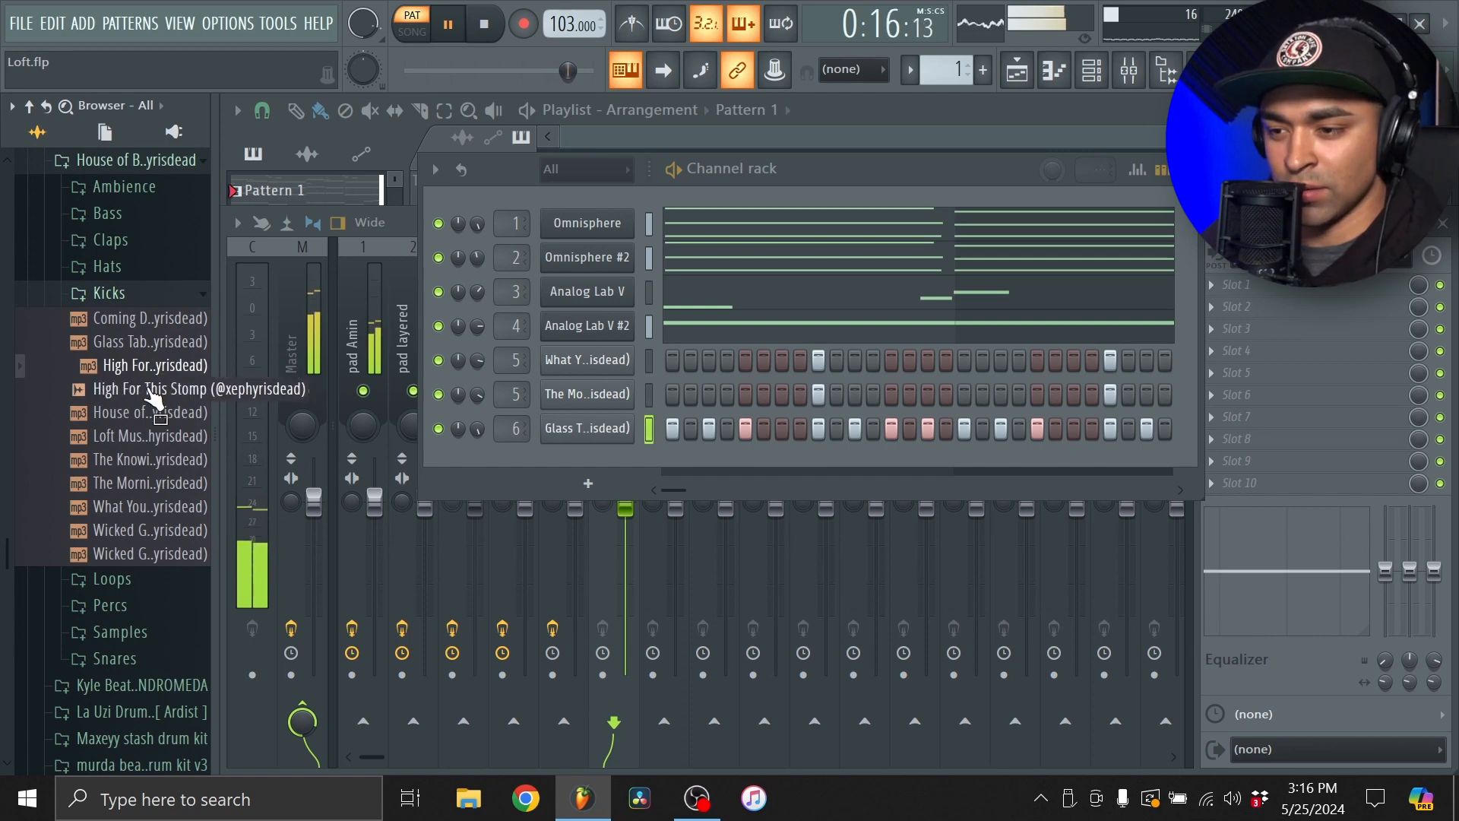
click(156, 344)
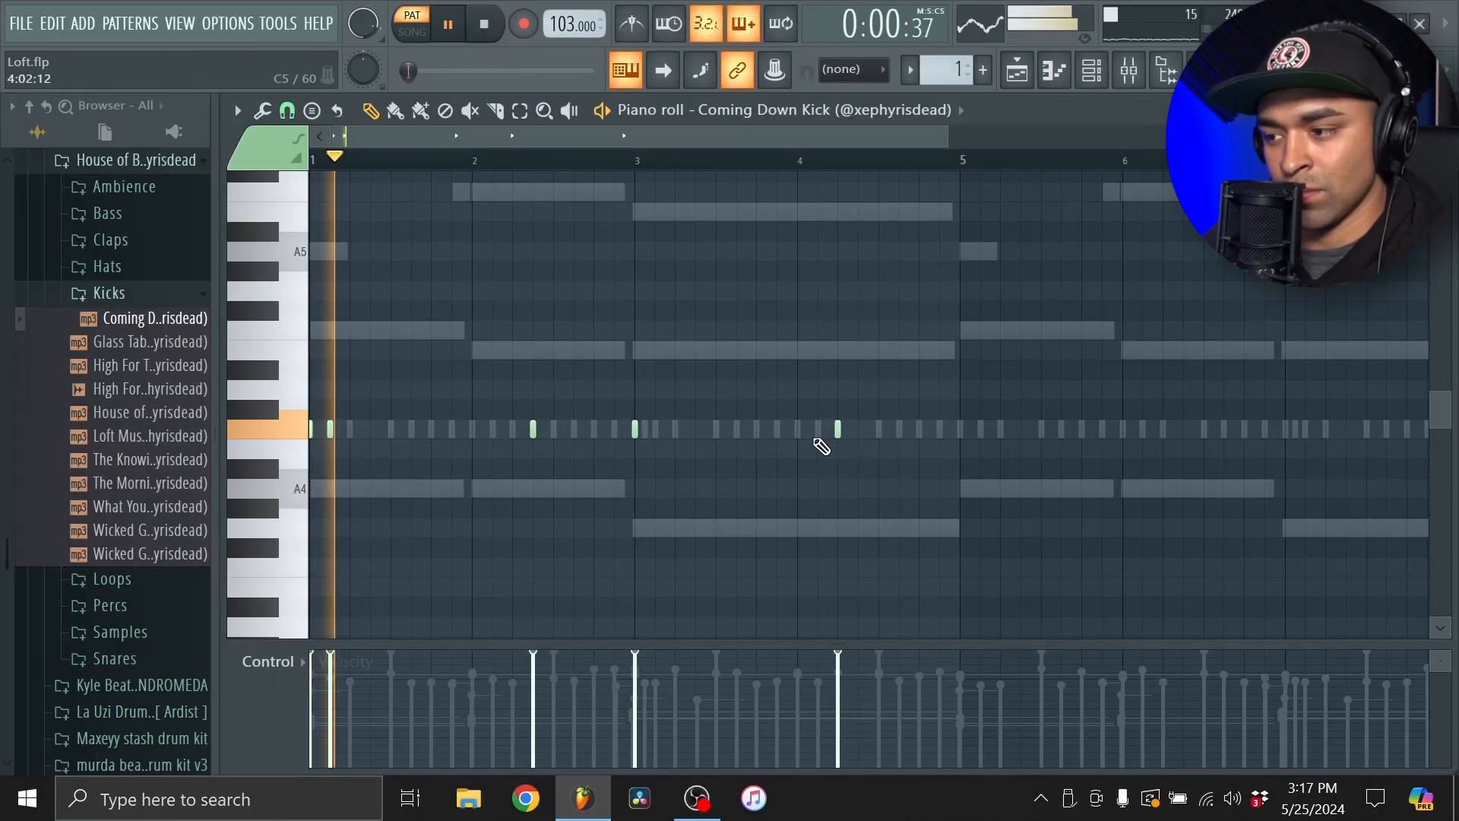
- Move the Coming Down Kick's bar 4 hit two steps later and duplicate the four-bar kick pattern into bars 5 to 8
click(860, 430)
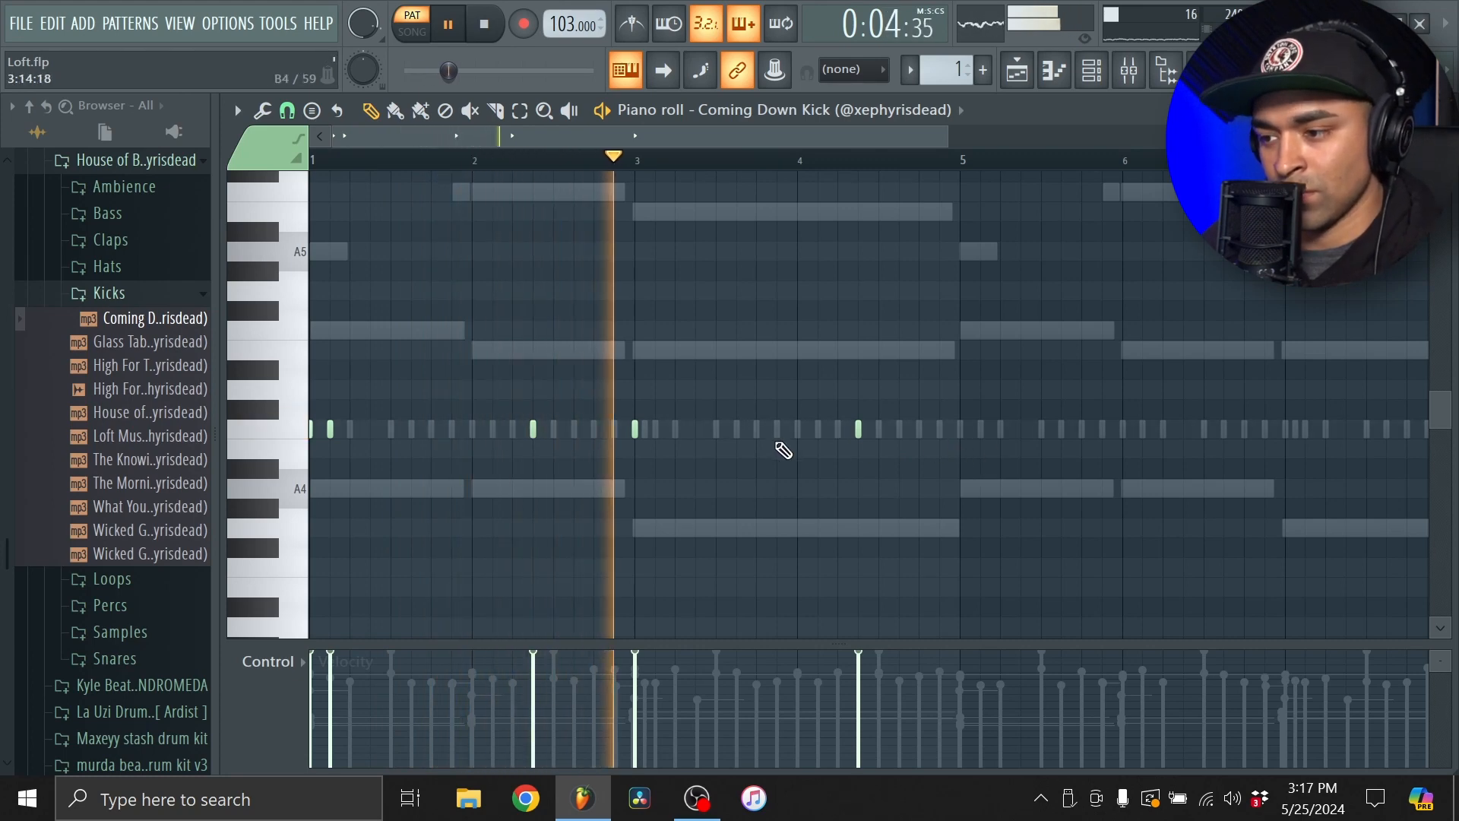
scroll(914, 416, down, 3)
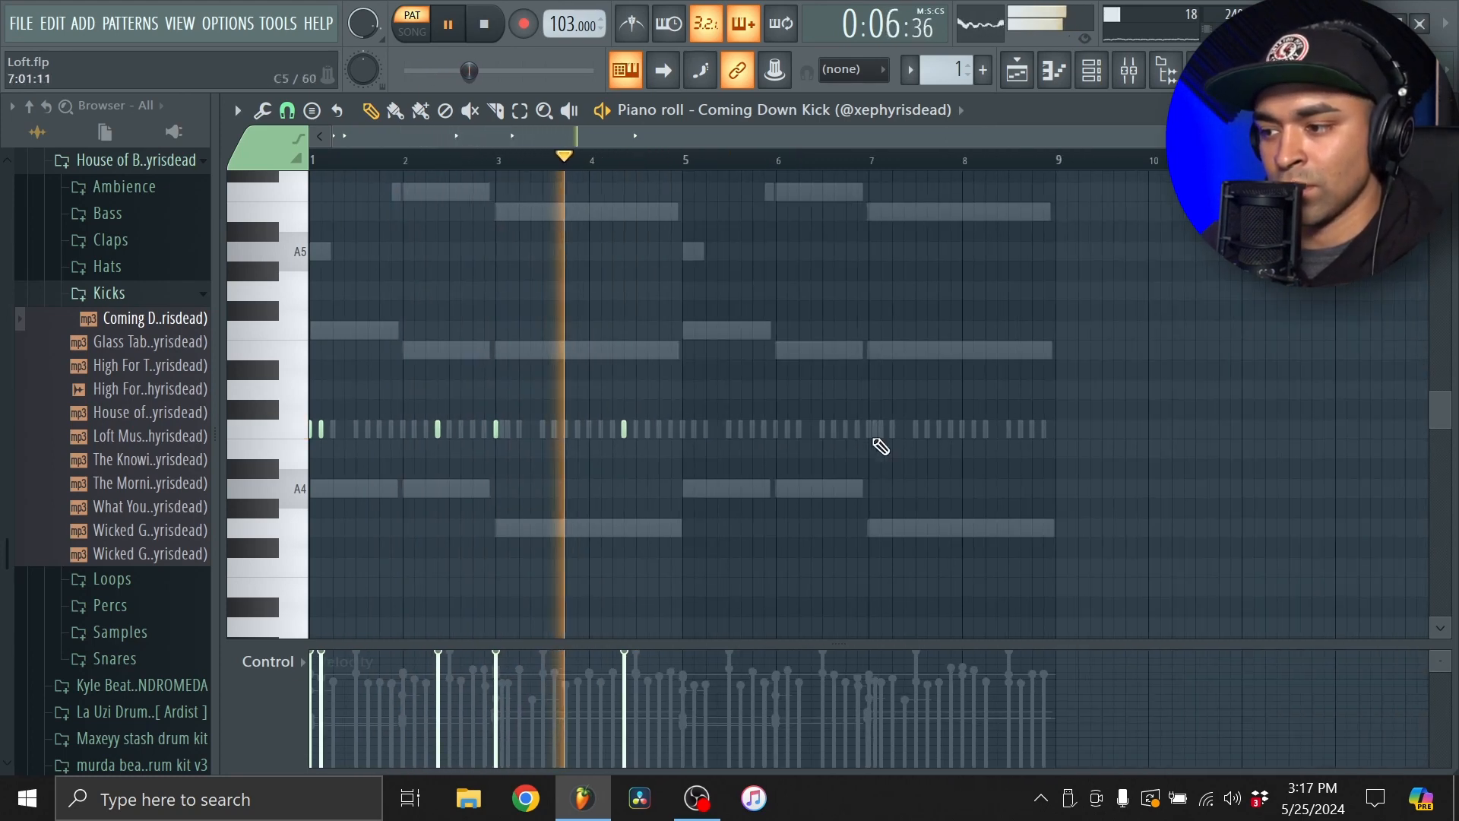
drag(814, 514, 203, 332)
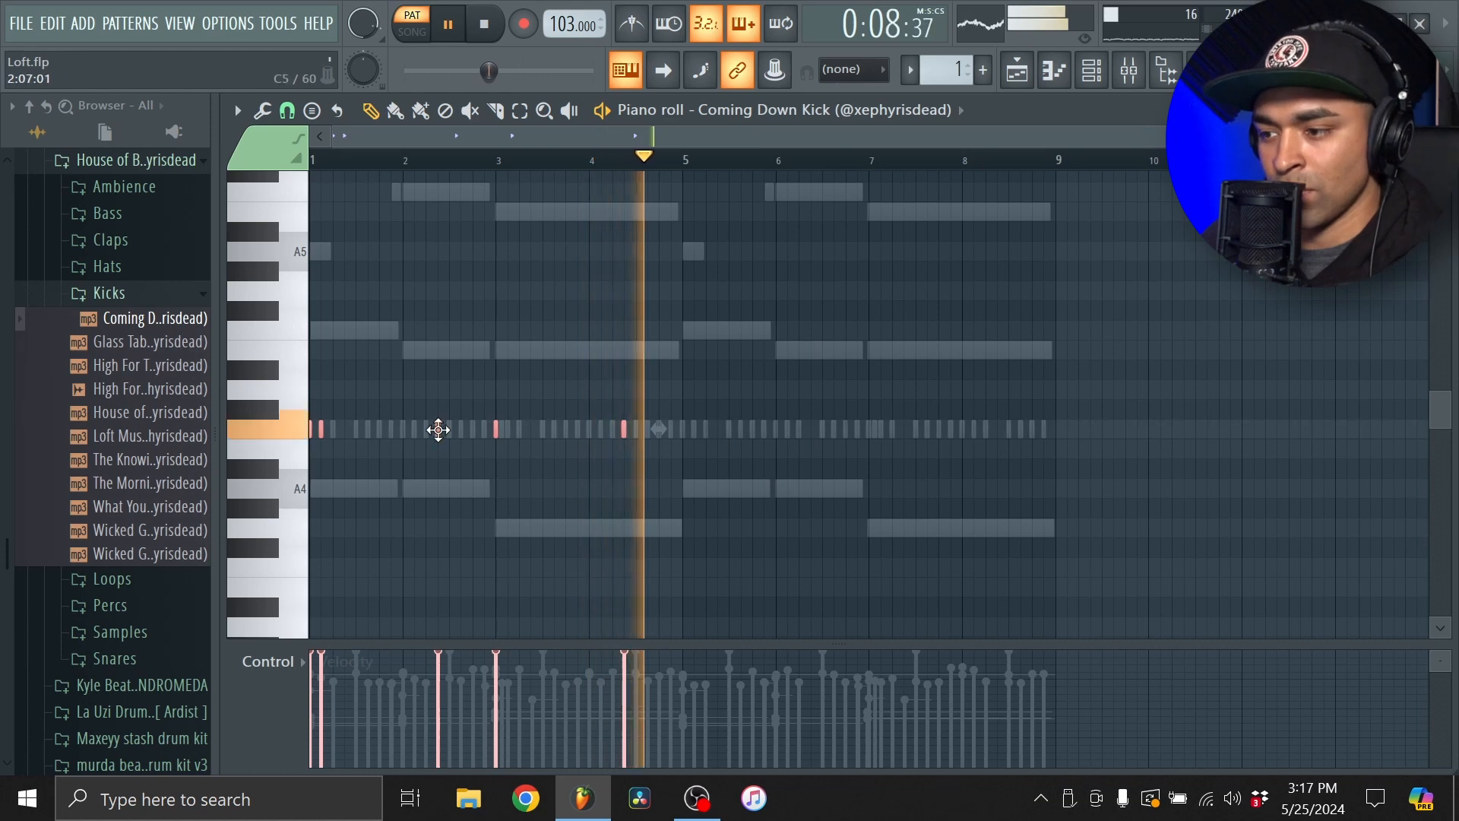
drag(437, 429, 860, 427)
ctrl+click(667, 9)
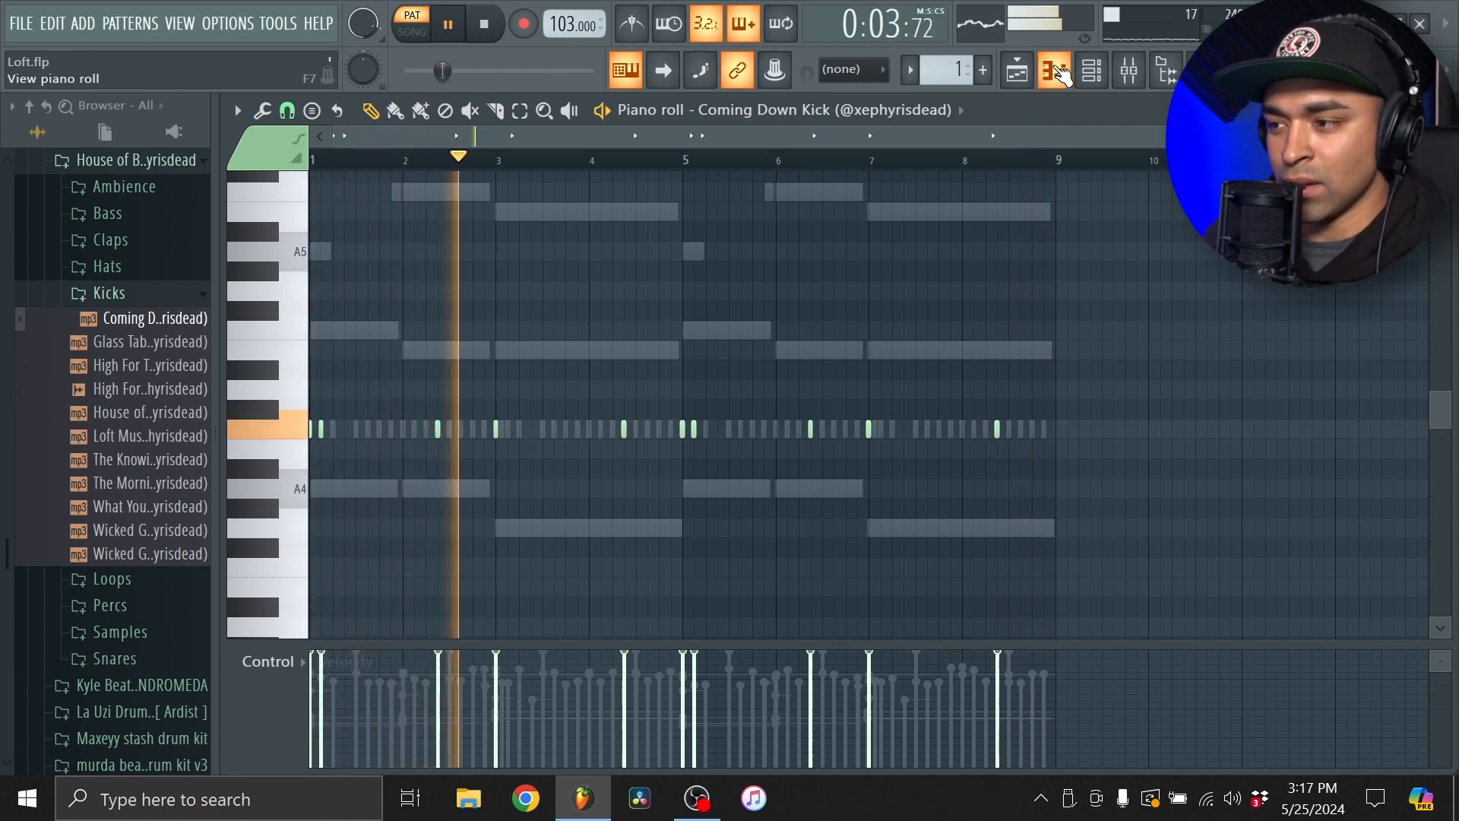
click(1062, 70)
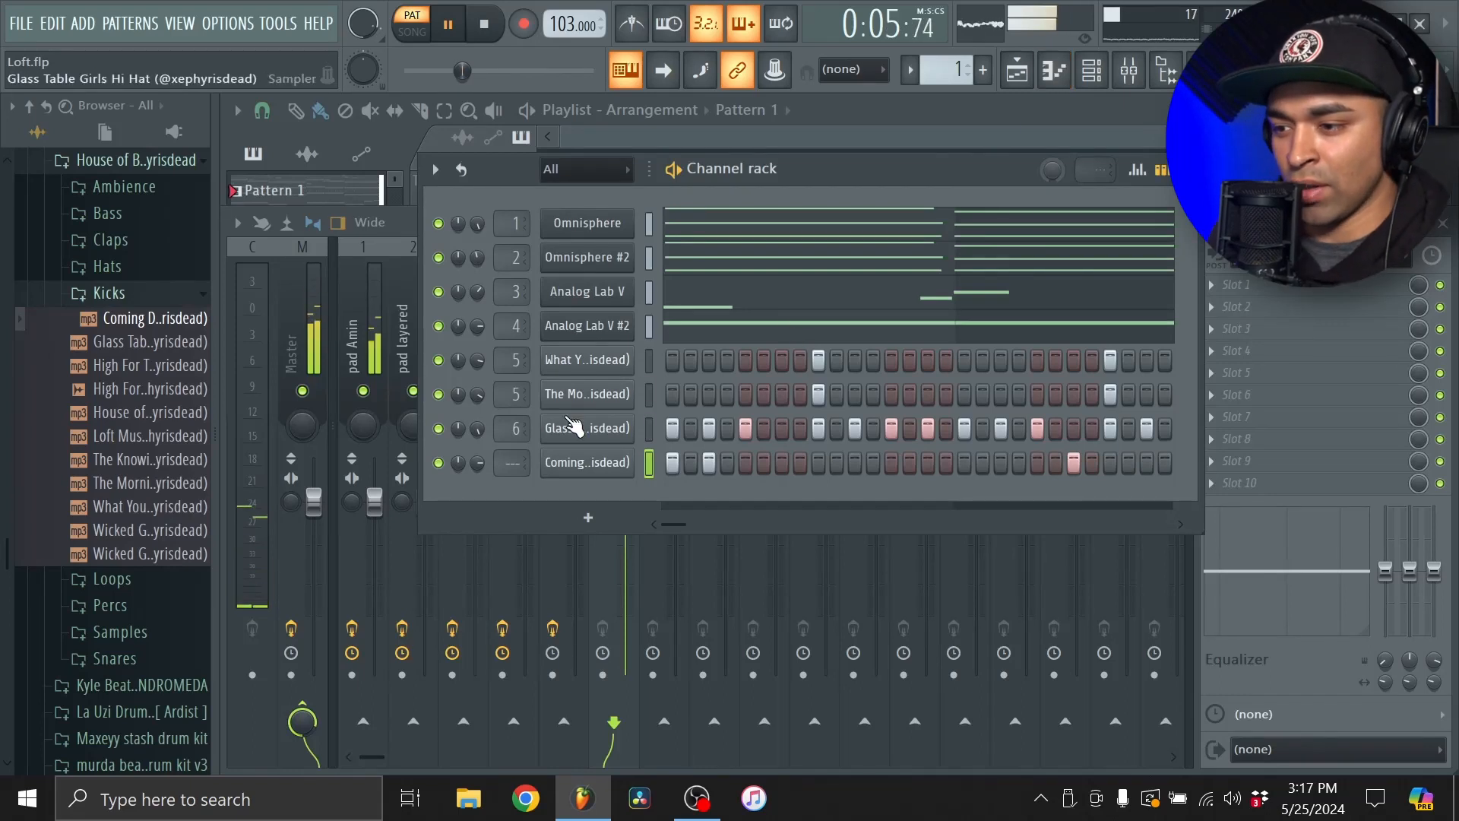
- Route the Coming Down Kick to mixer track 7 and add a slight Boost in its sampler's precomputed effects
drag(522, 463, 523, 420)
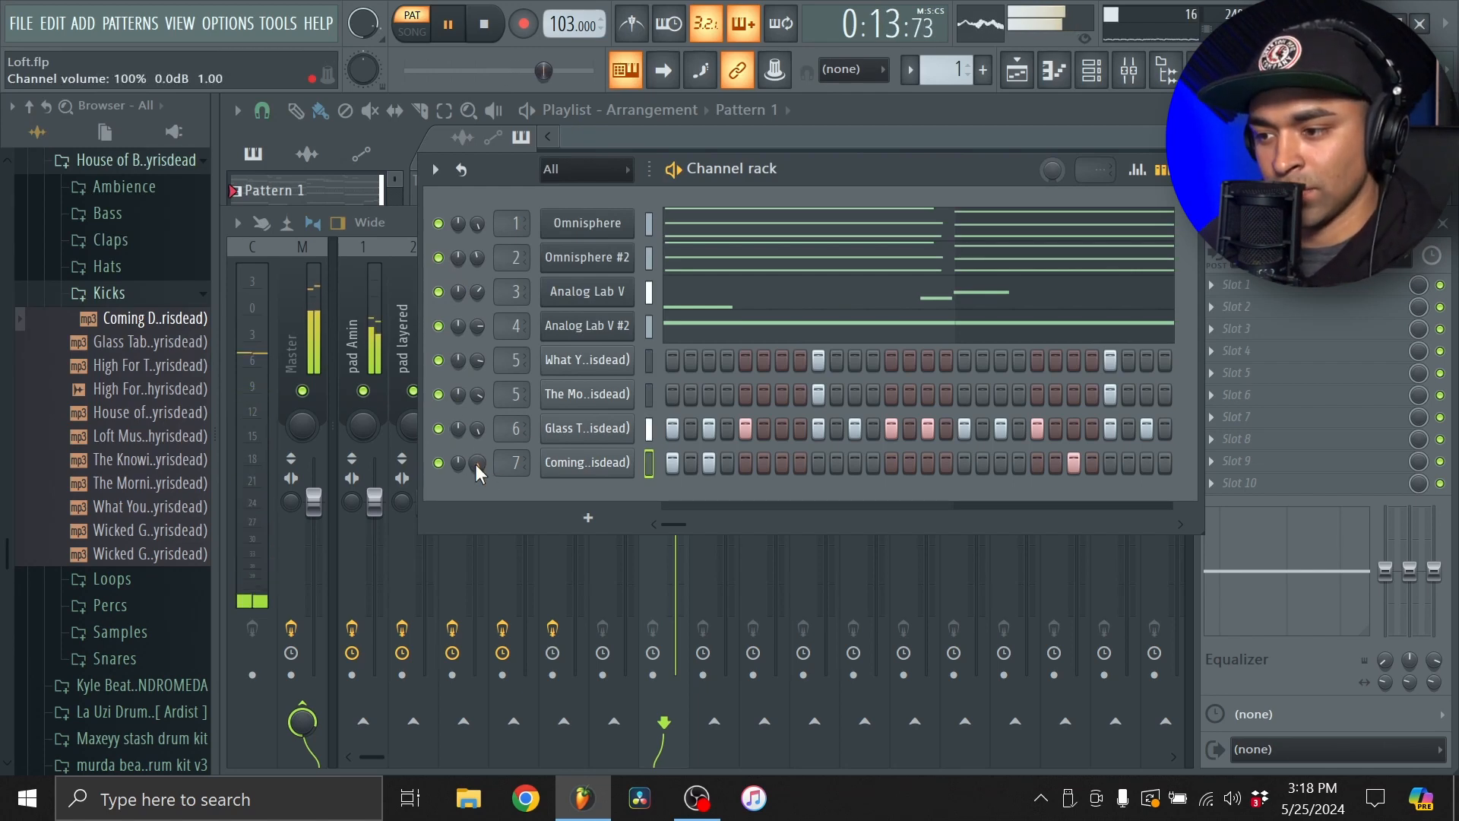
click(589, 462)
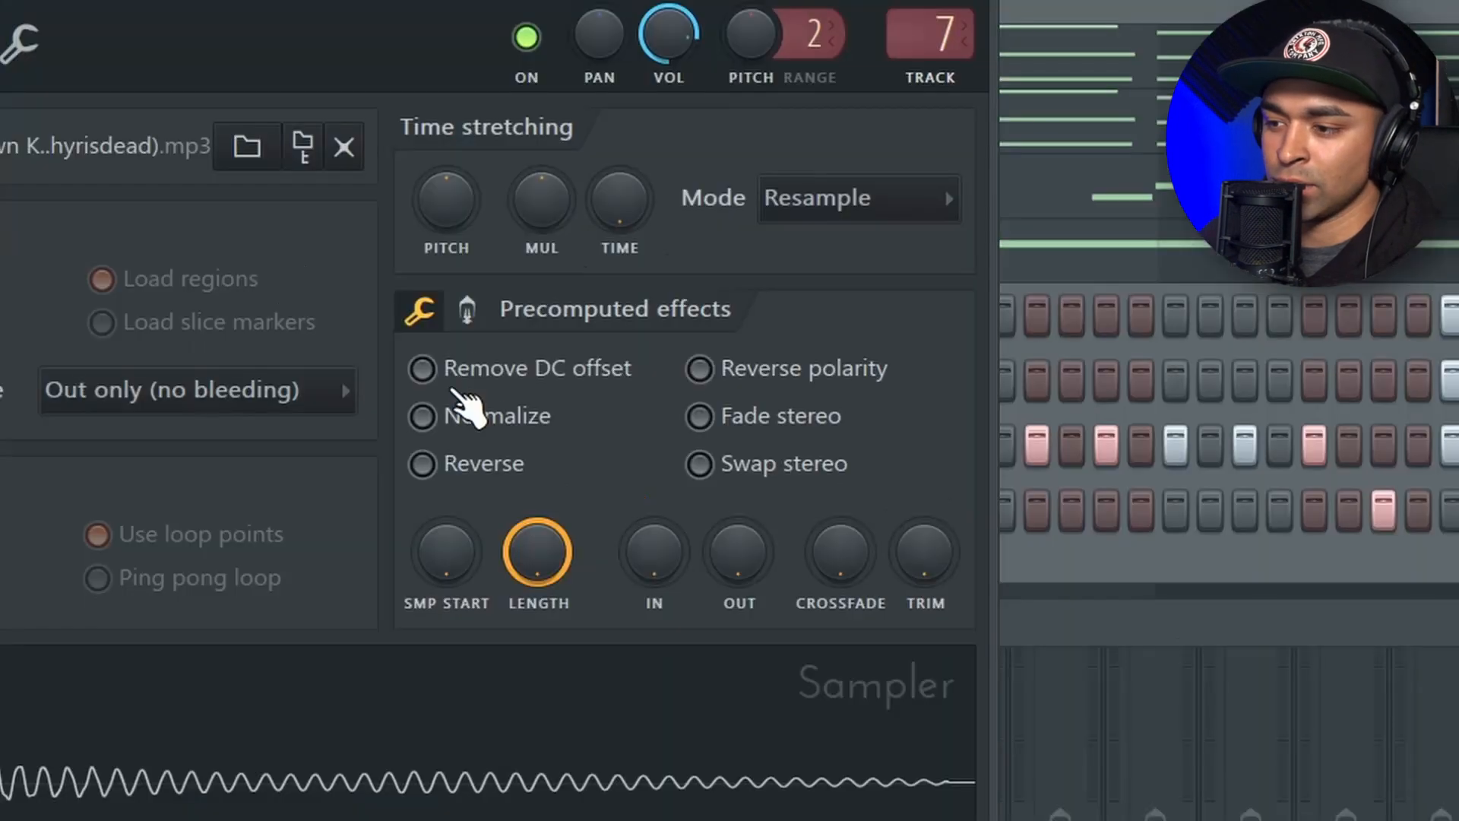
click(596, 357)
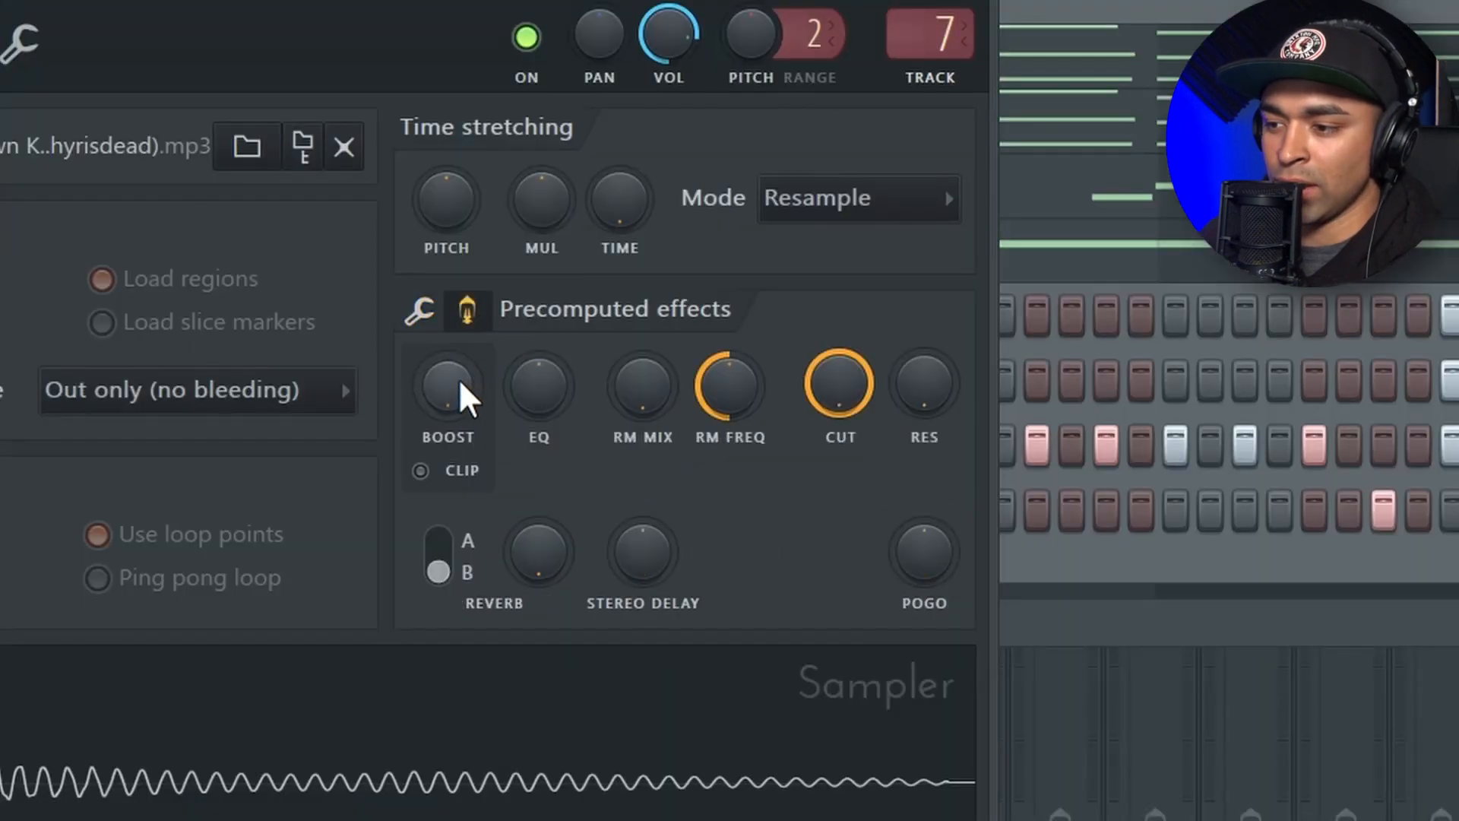
drag(465, 397, 465, 371)
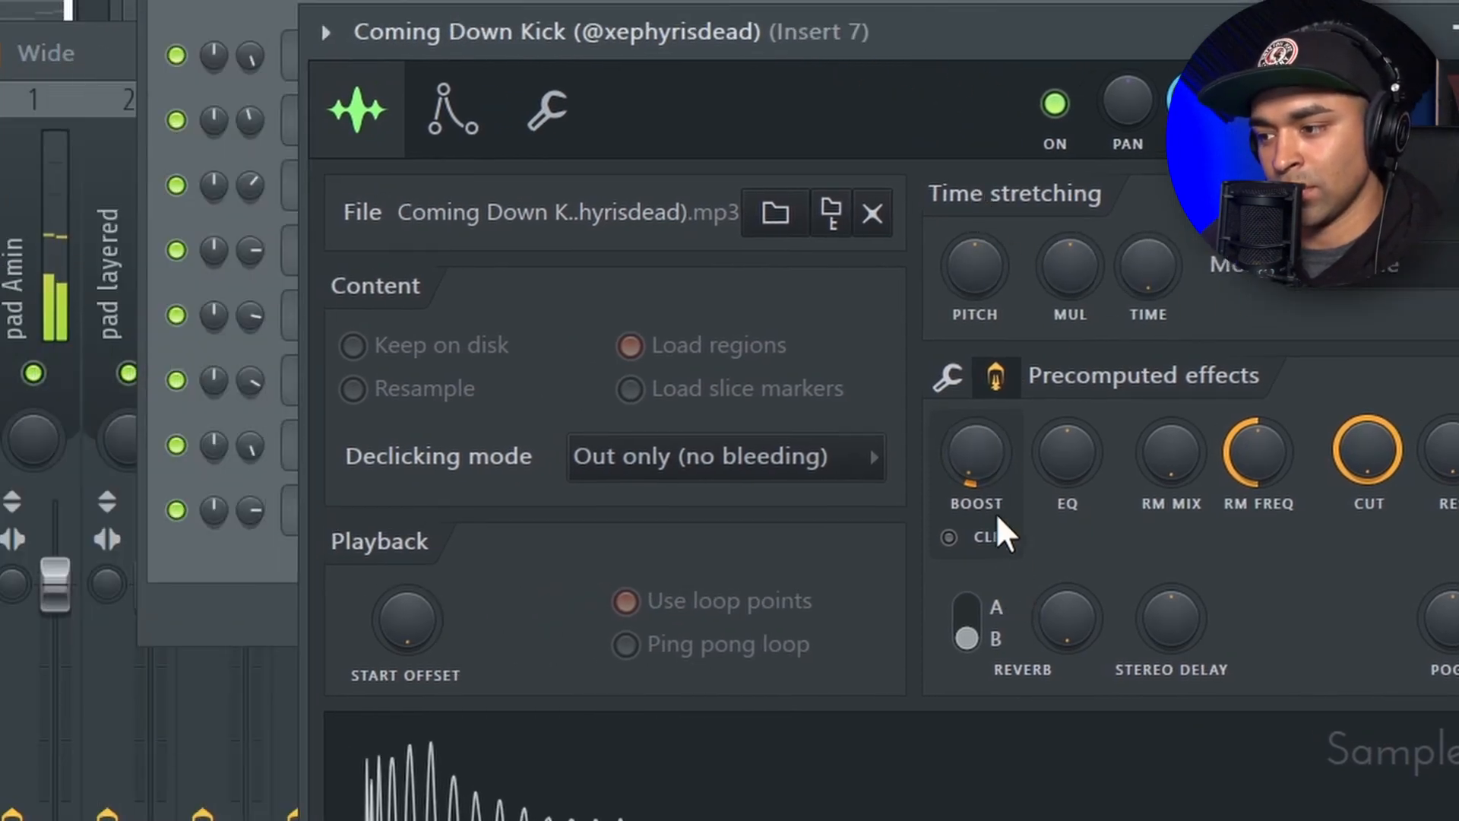
drag(981, 466, 981, 454)
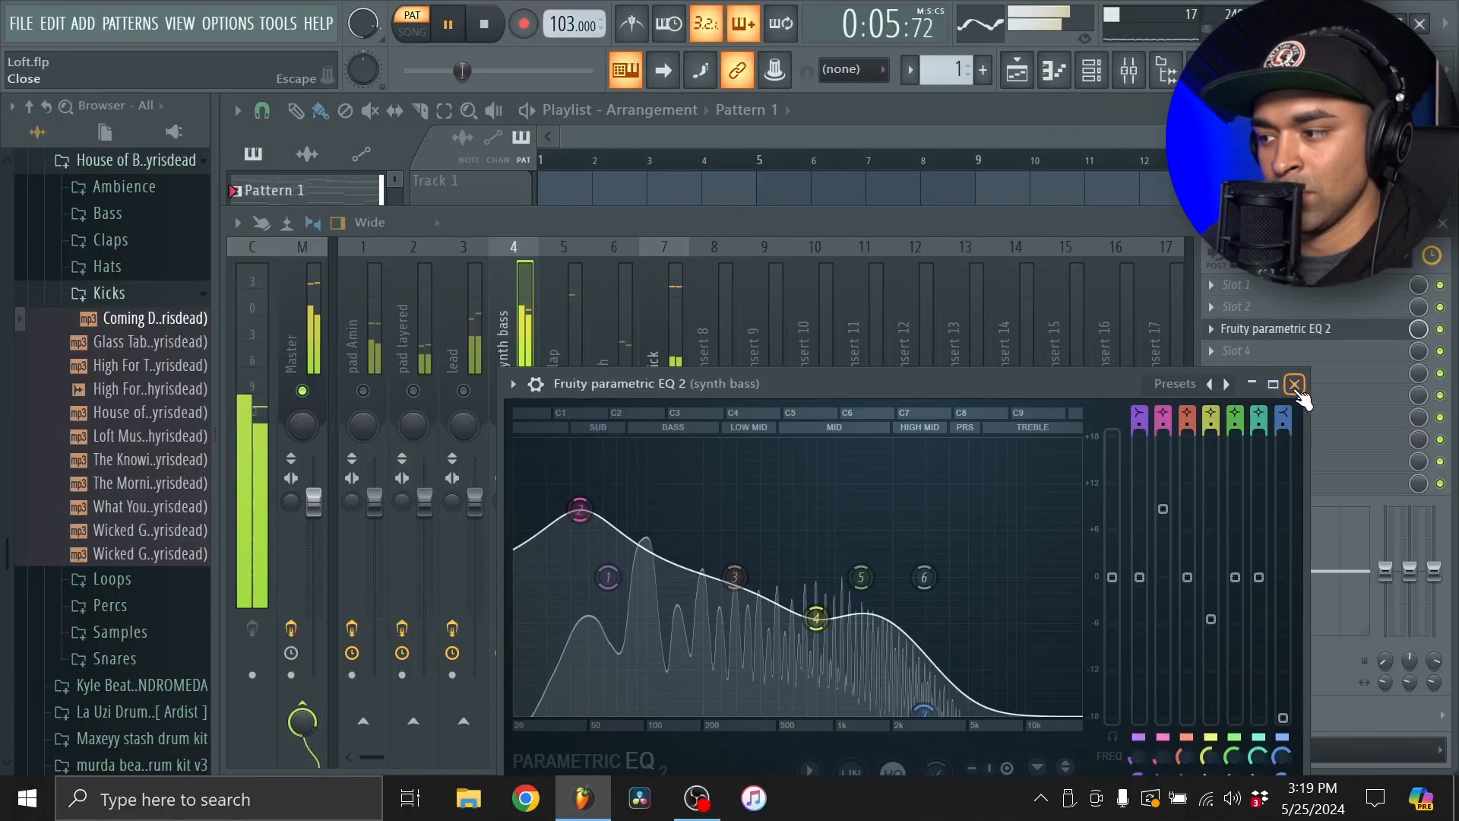
- Delete the existing Fruity parametric EQ 2 from slot 3 of the synth bass mixer track
click(1297, 381)
click(1051, 91)
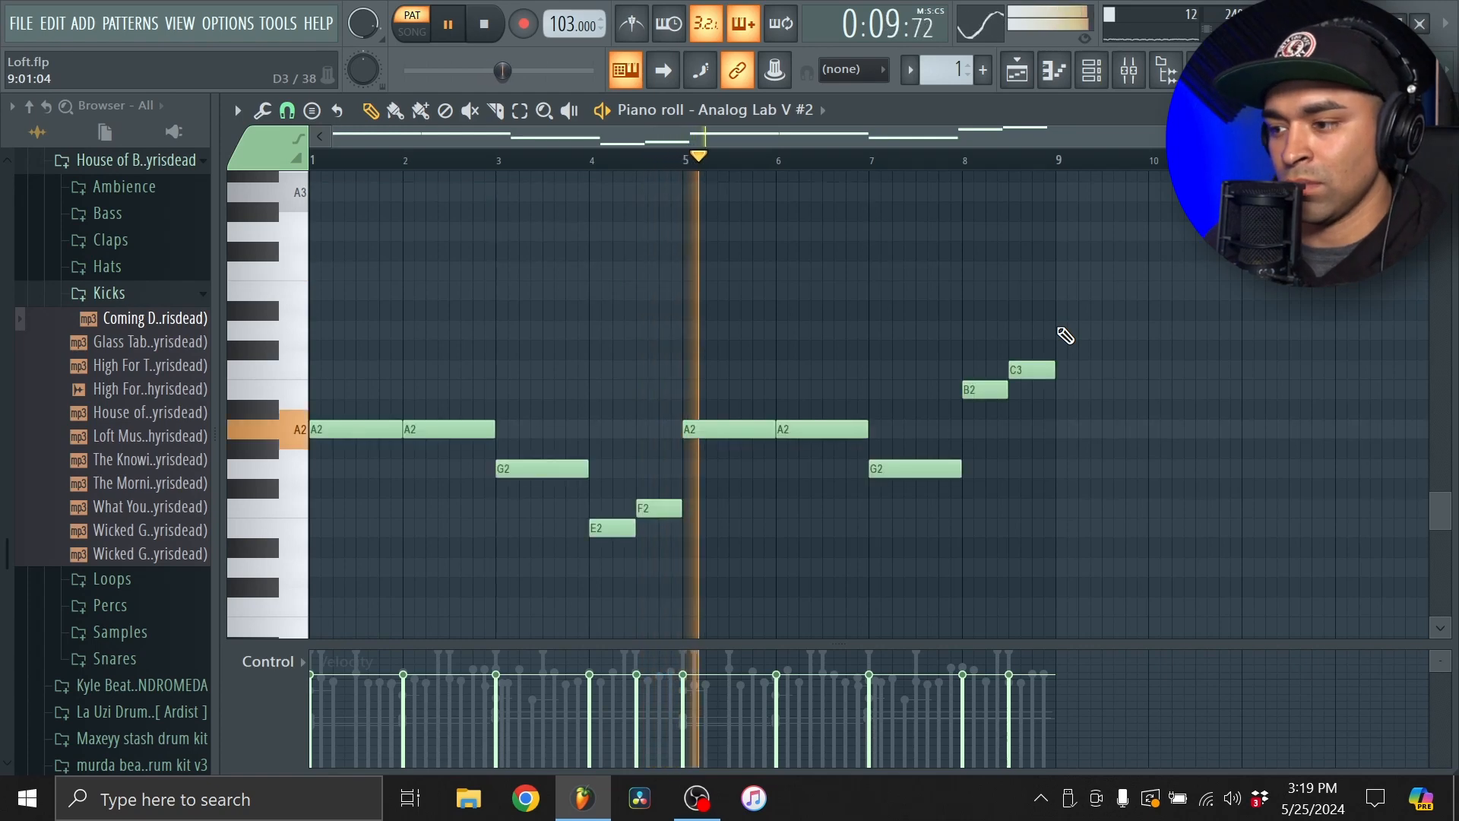
key(F9)
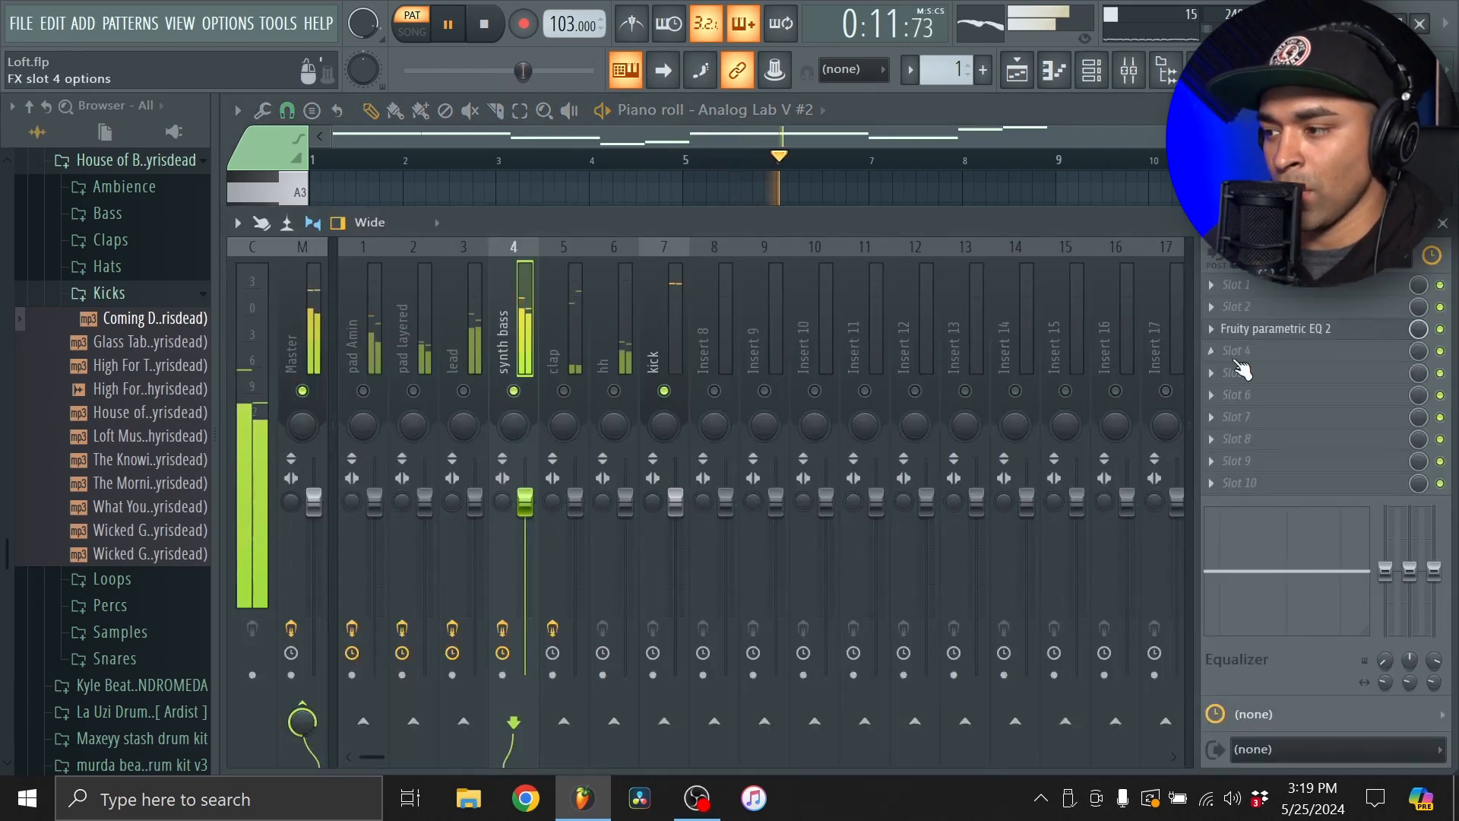
click(1225, 339)
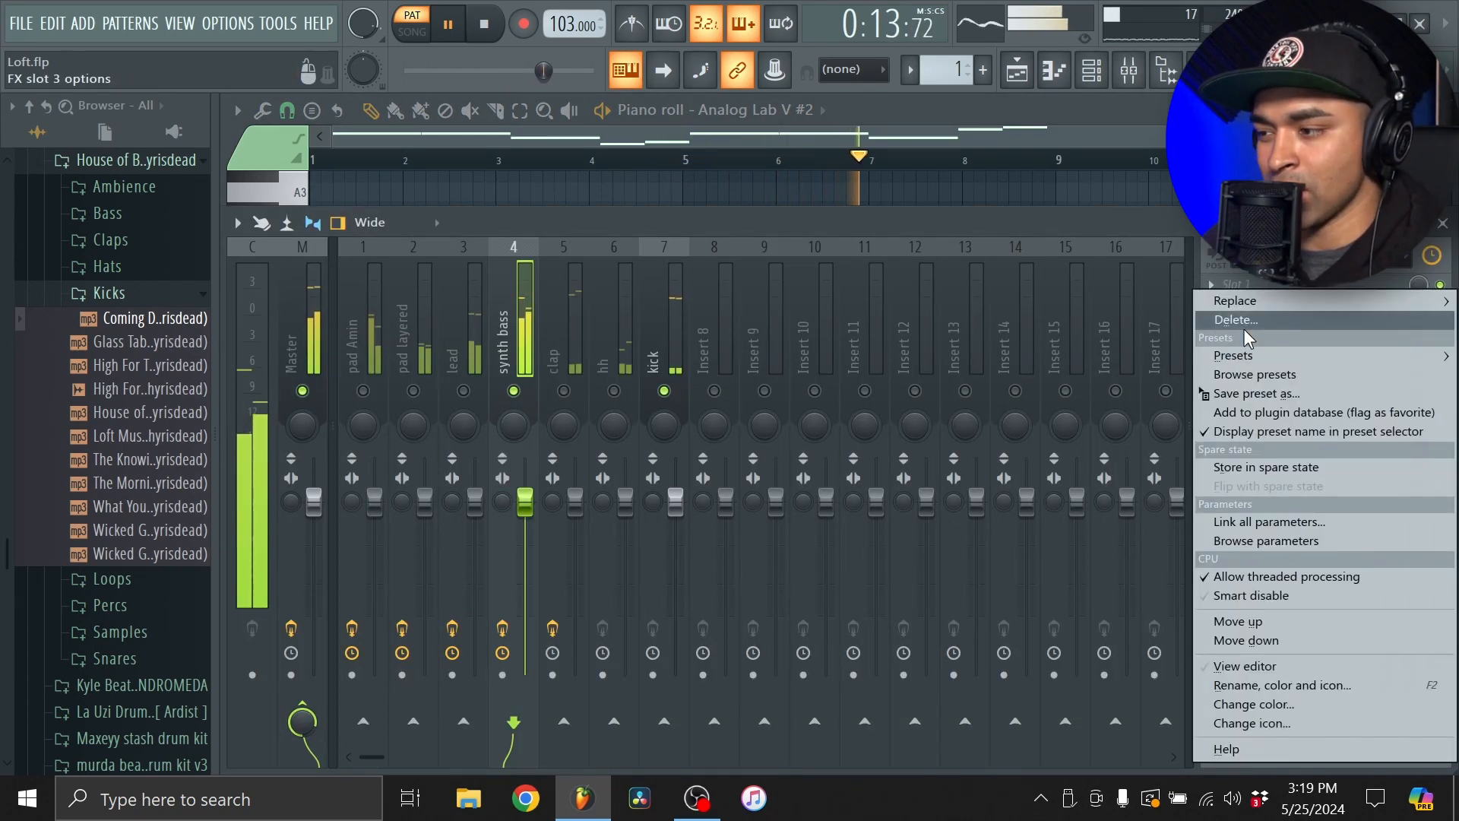
click(1245, 320)
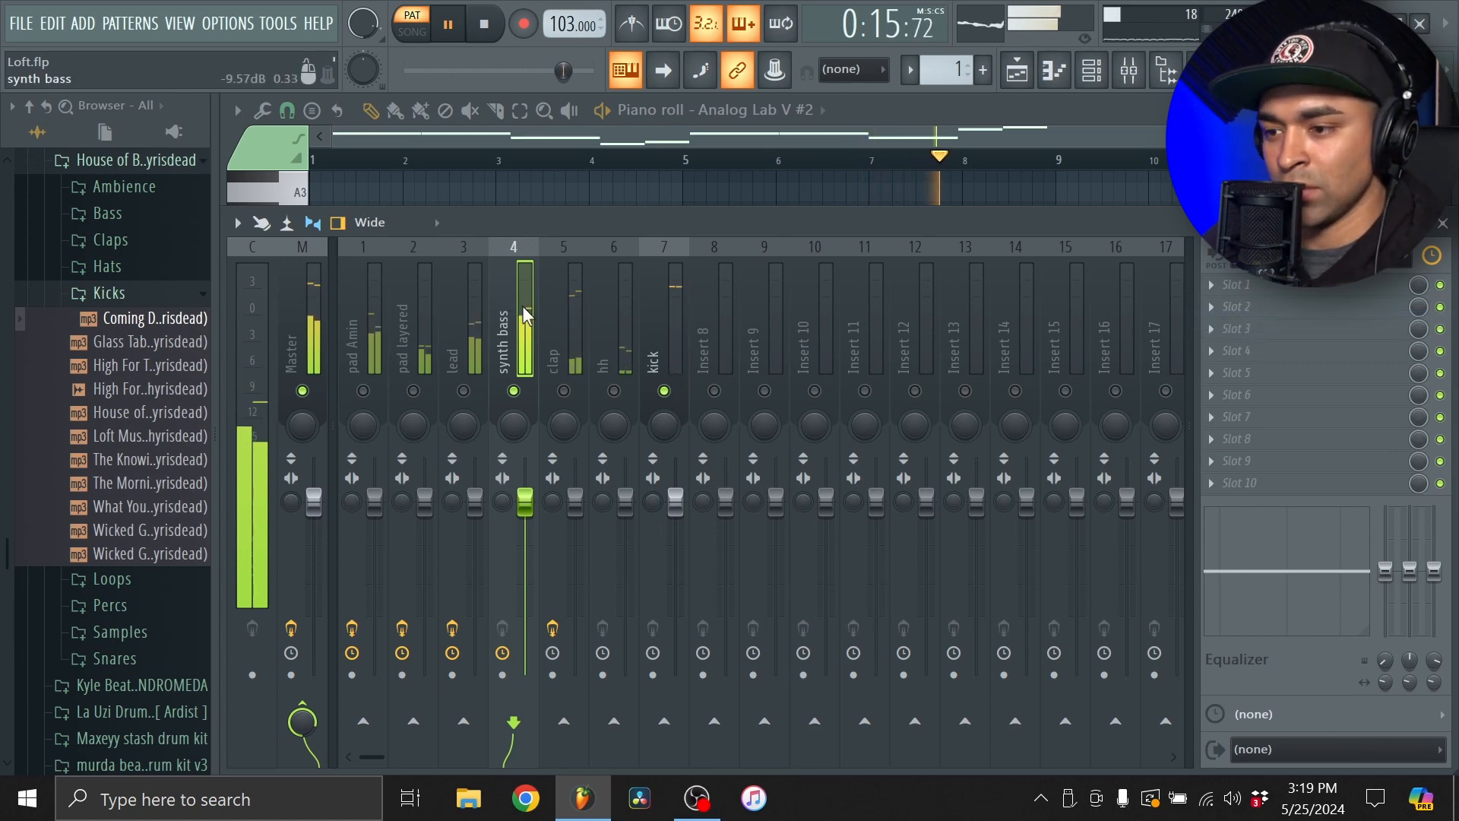
- Load a fresh Fruity parametric EQ 2 in the synth bass track's slot 3 and lower band 7 to roll off above about 1 kHz
click(1239, 328)
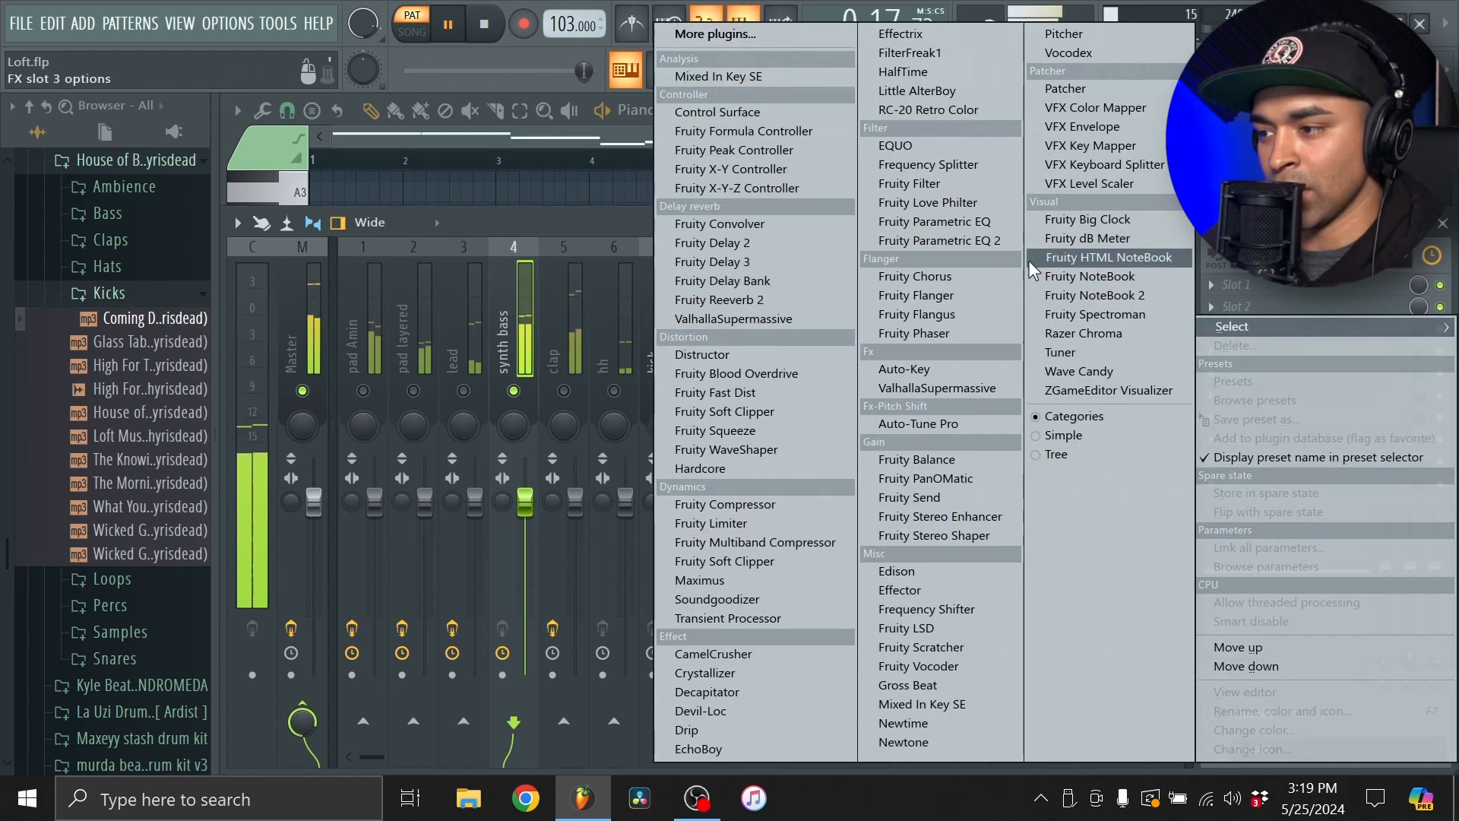
click(943, 245)
drag(947, 388, 864, 256)
drag(903, 445, 774, 579)
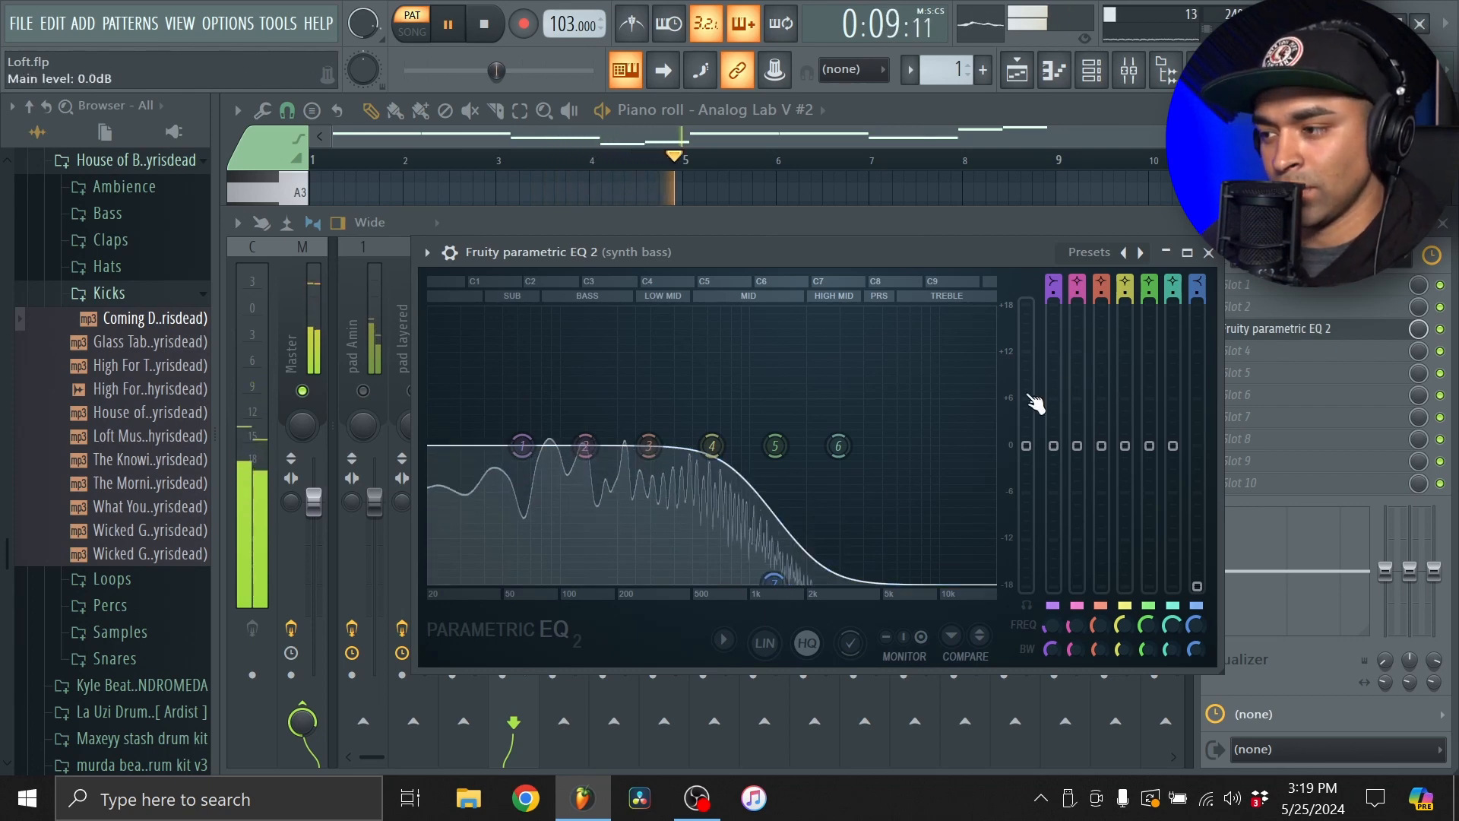
click(1210, 254)
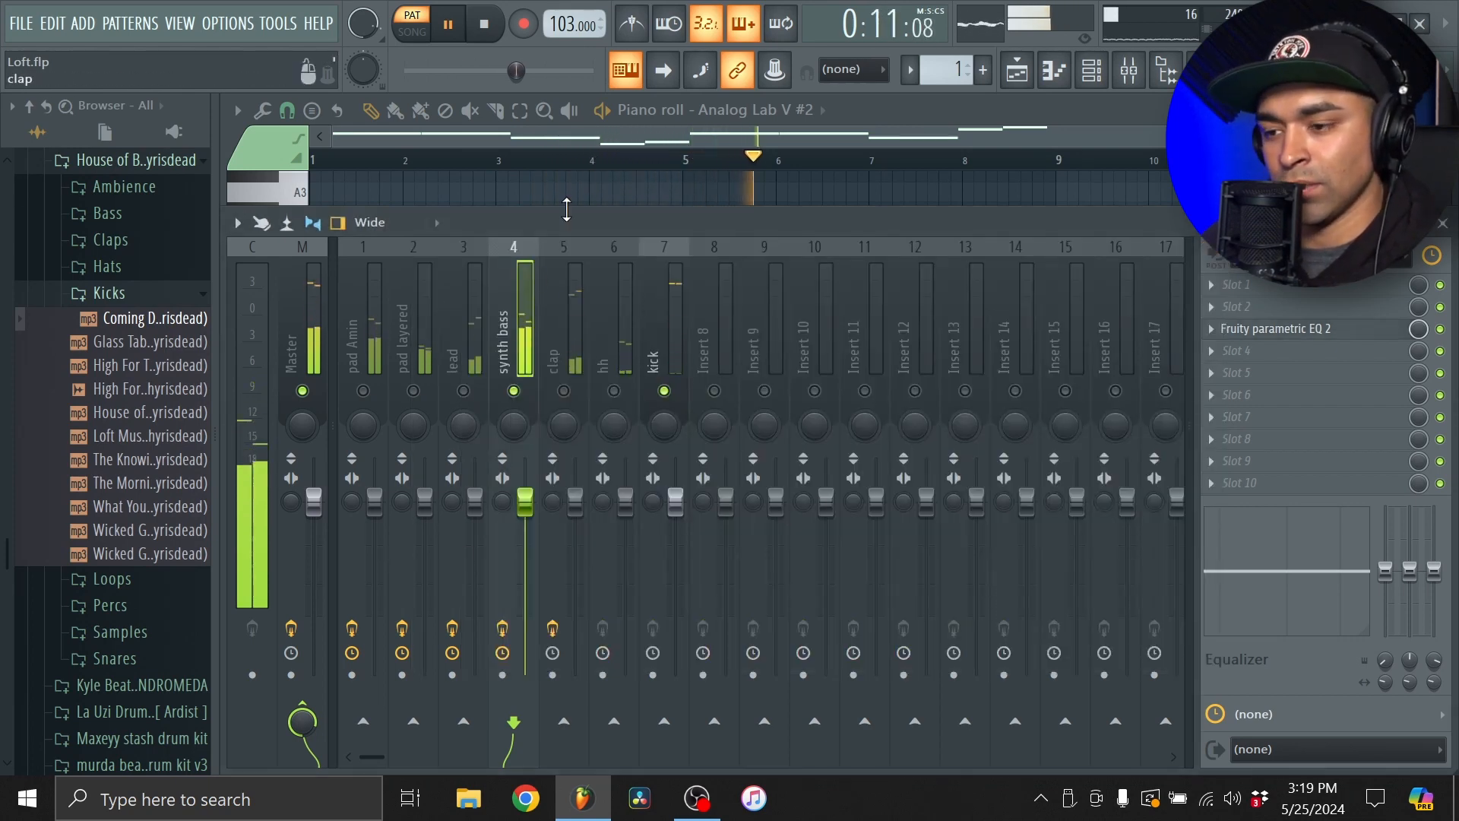
- Sidechain the kick mixer track to the synth bass track
click(661, 339)
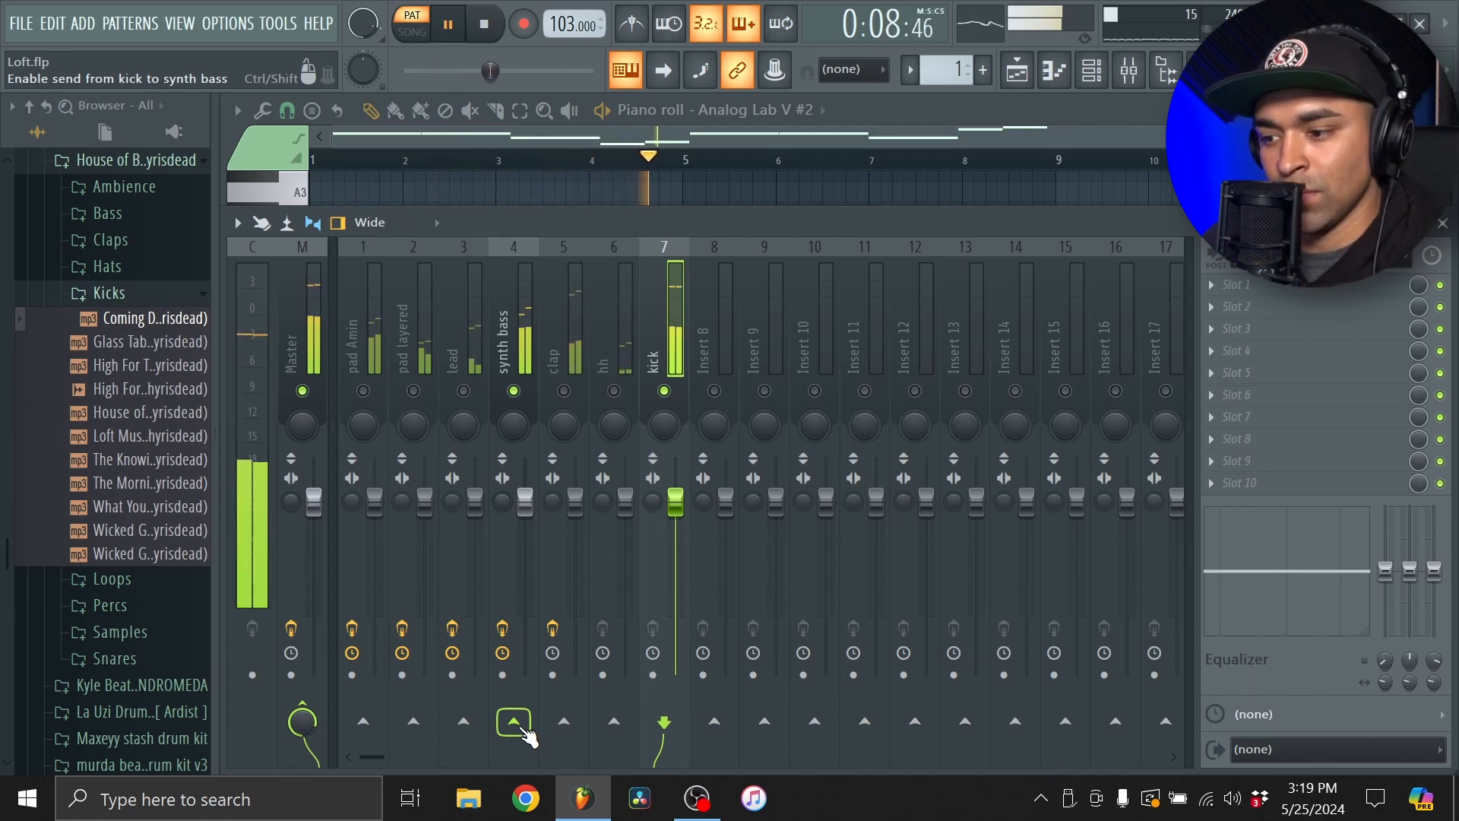
right_click(523, 731)
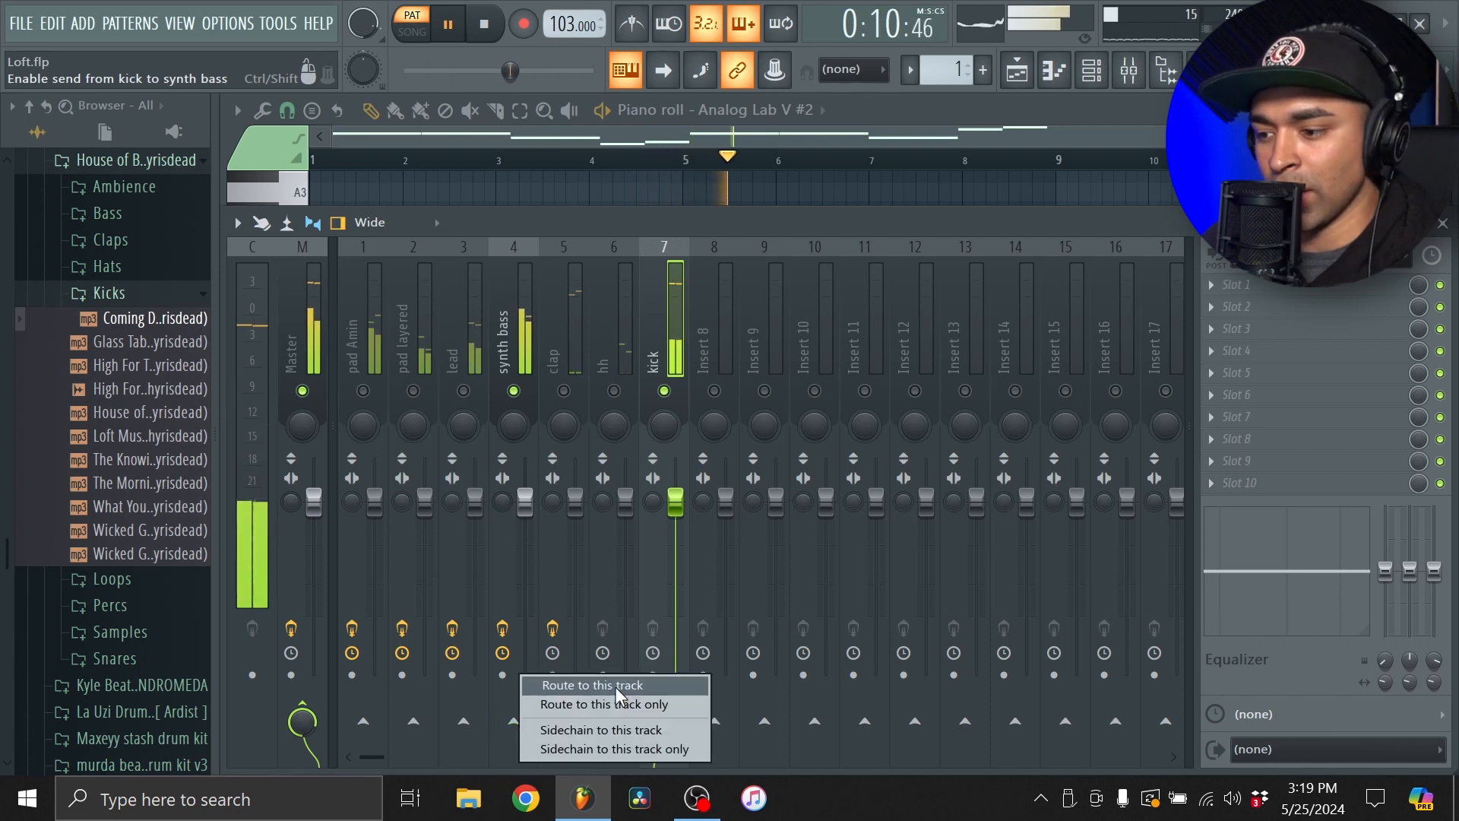
click(602, 730)
- Load Fruity Limiter with the Sidechain preset in the synth bass track's slot 1 and set its sidechain input to kick
click(523, 313)
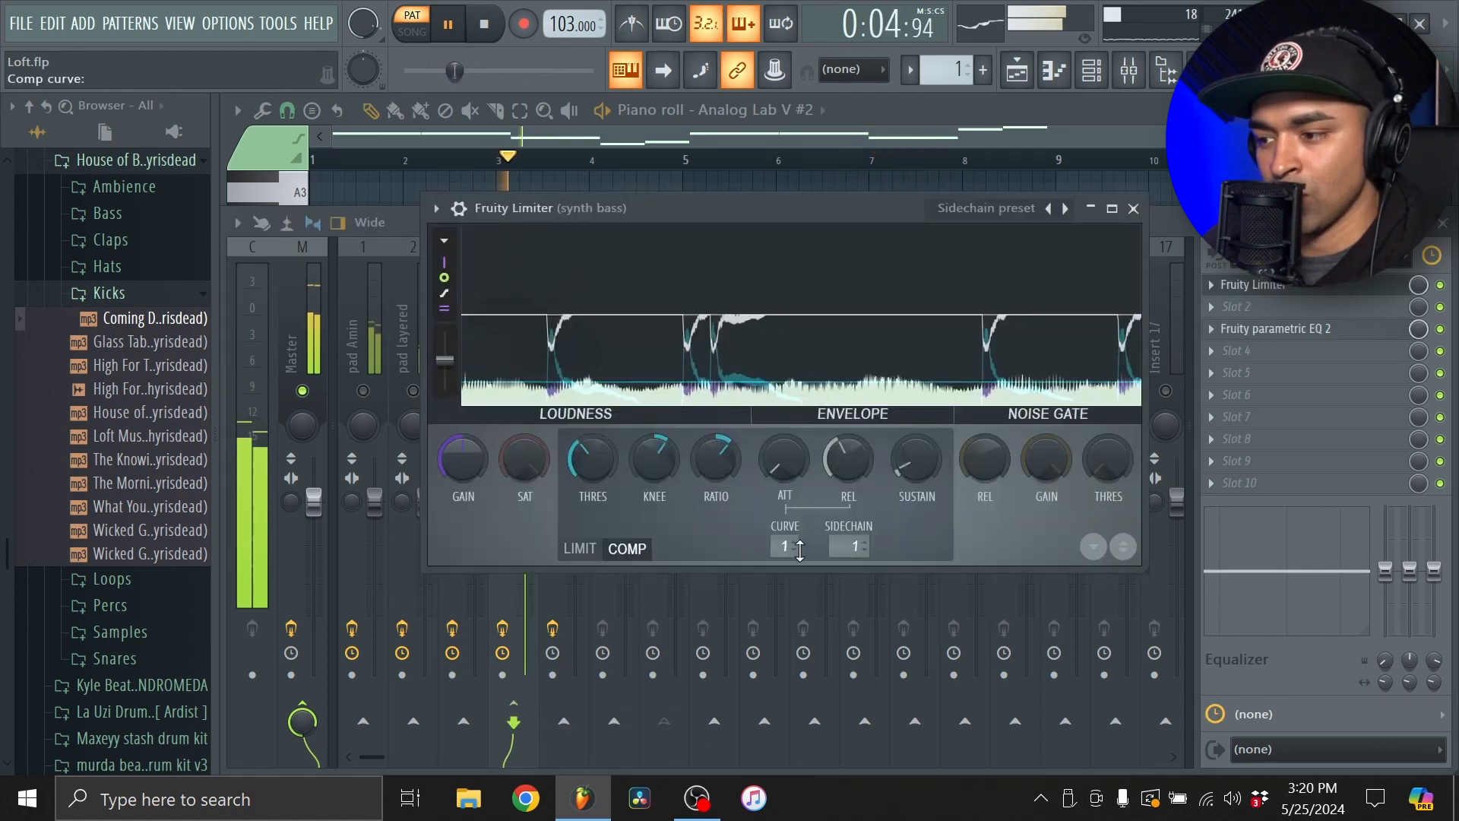
click(843, 548)
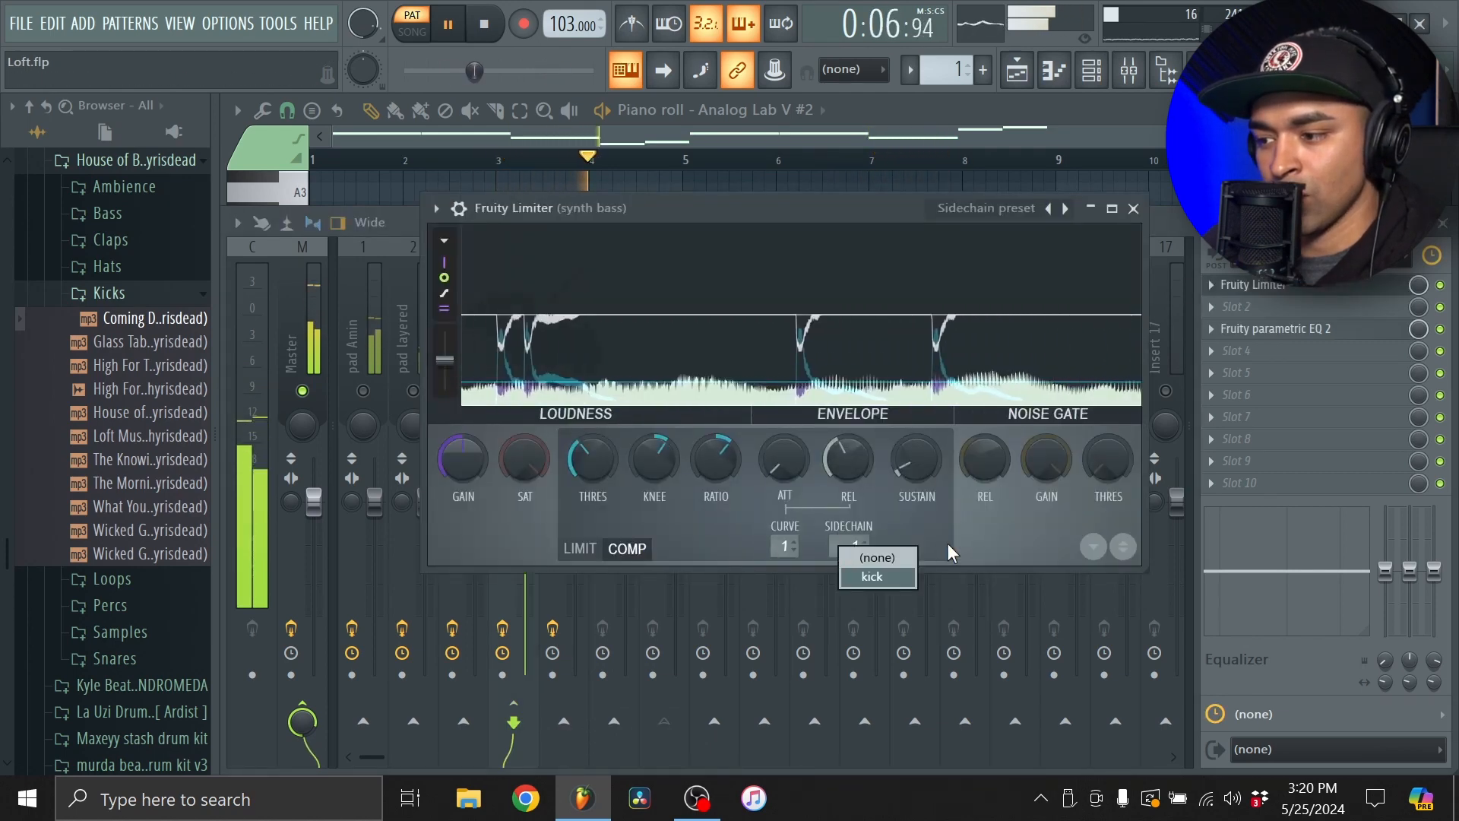
click(871, 576)
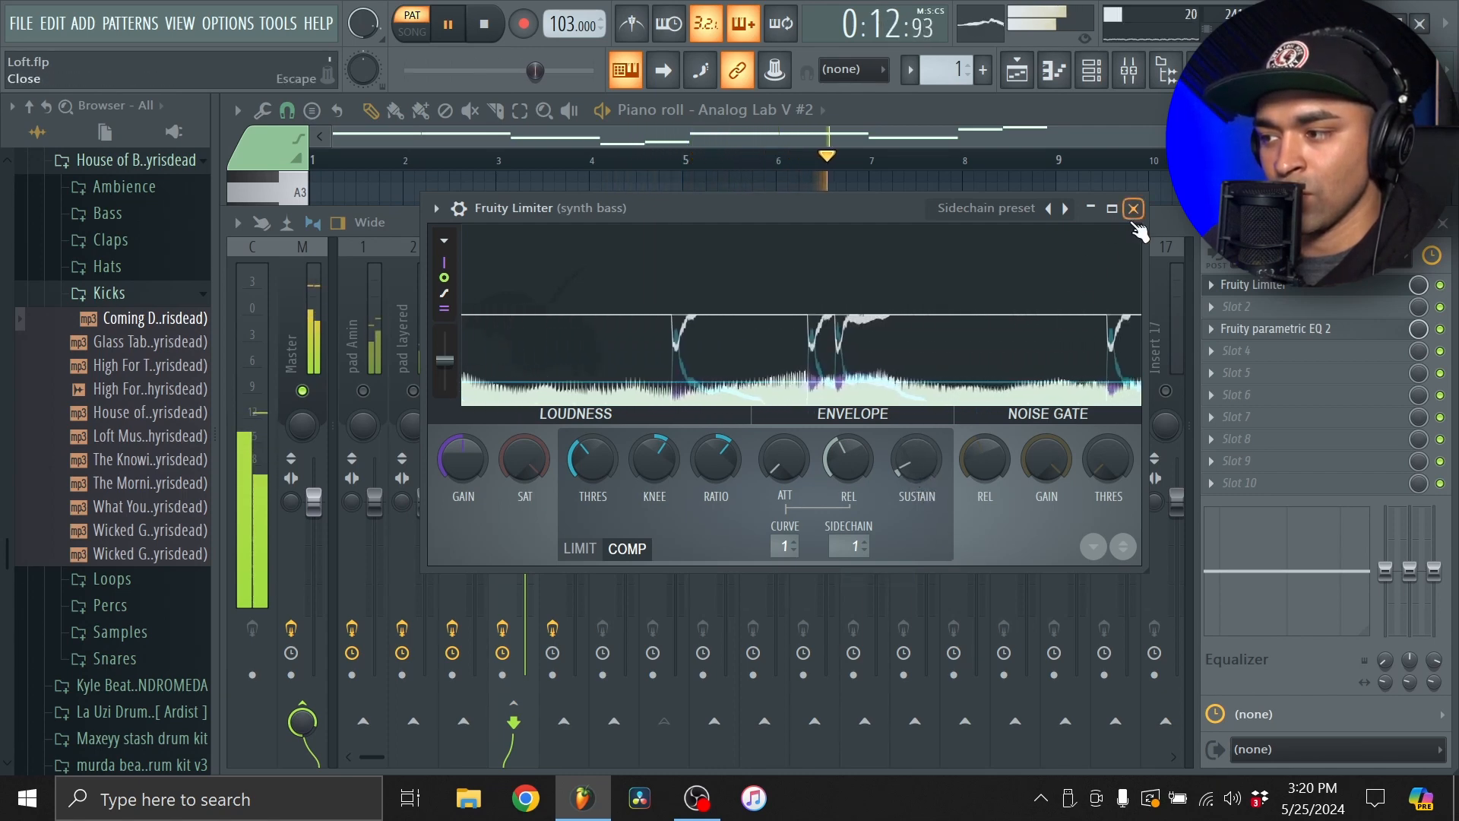
click(1134, 208)
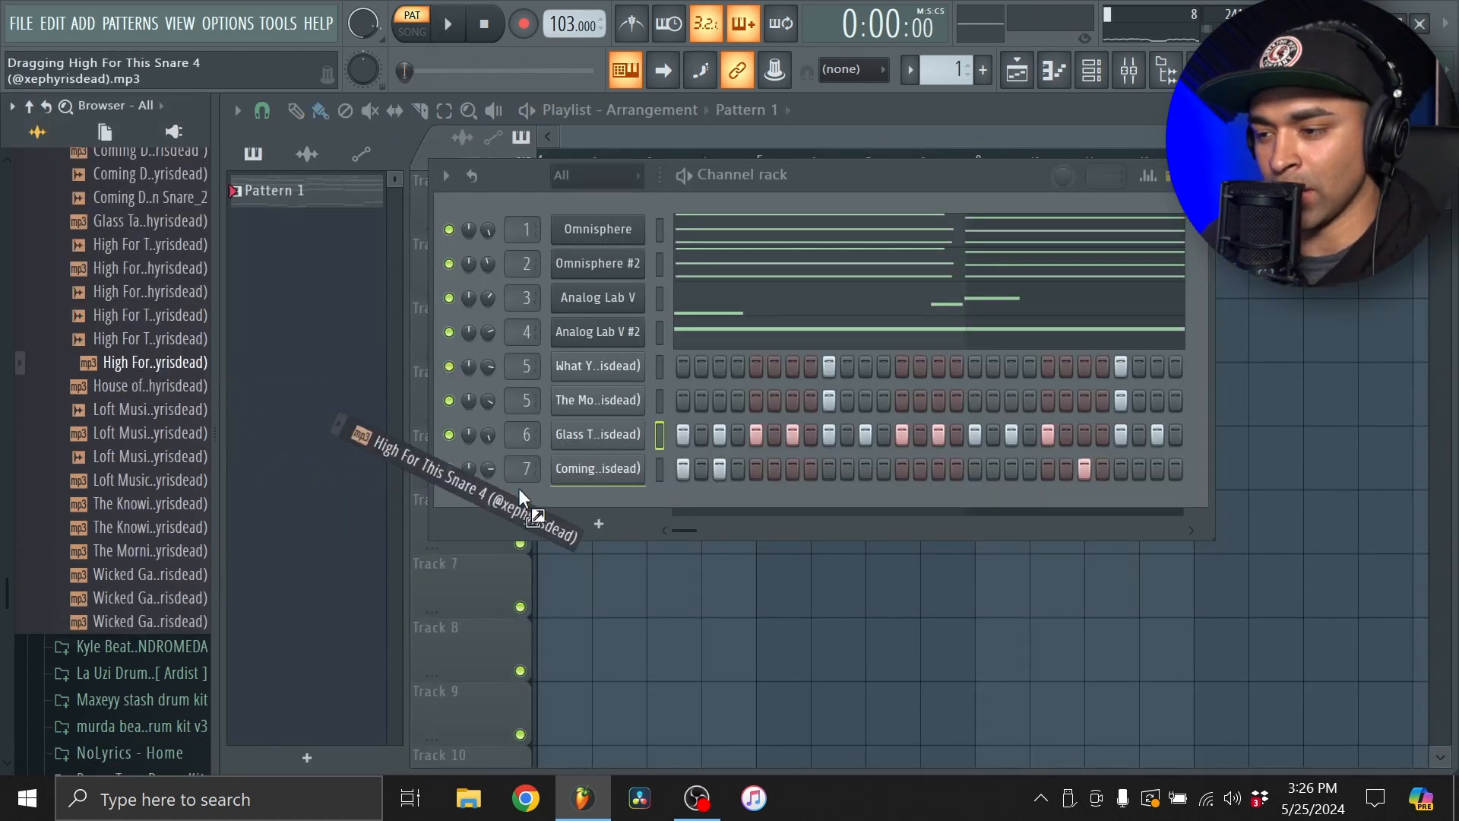
- Add High For This Snare 4 as a new channel and place a hit on step 7 of bars 1 and 5
drag(606, 510, 609, 506)
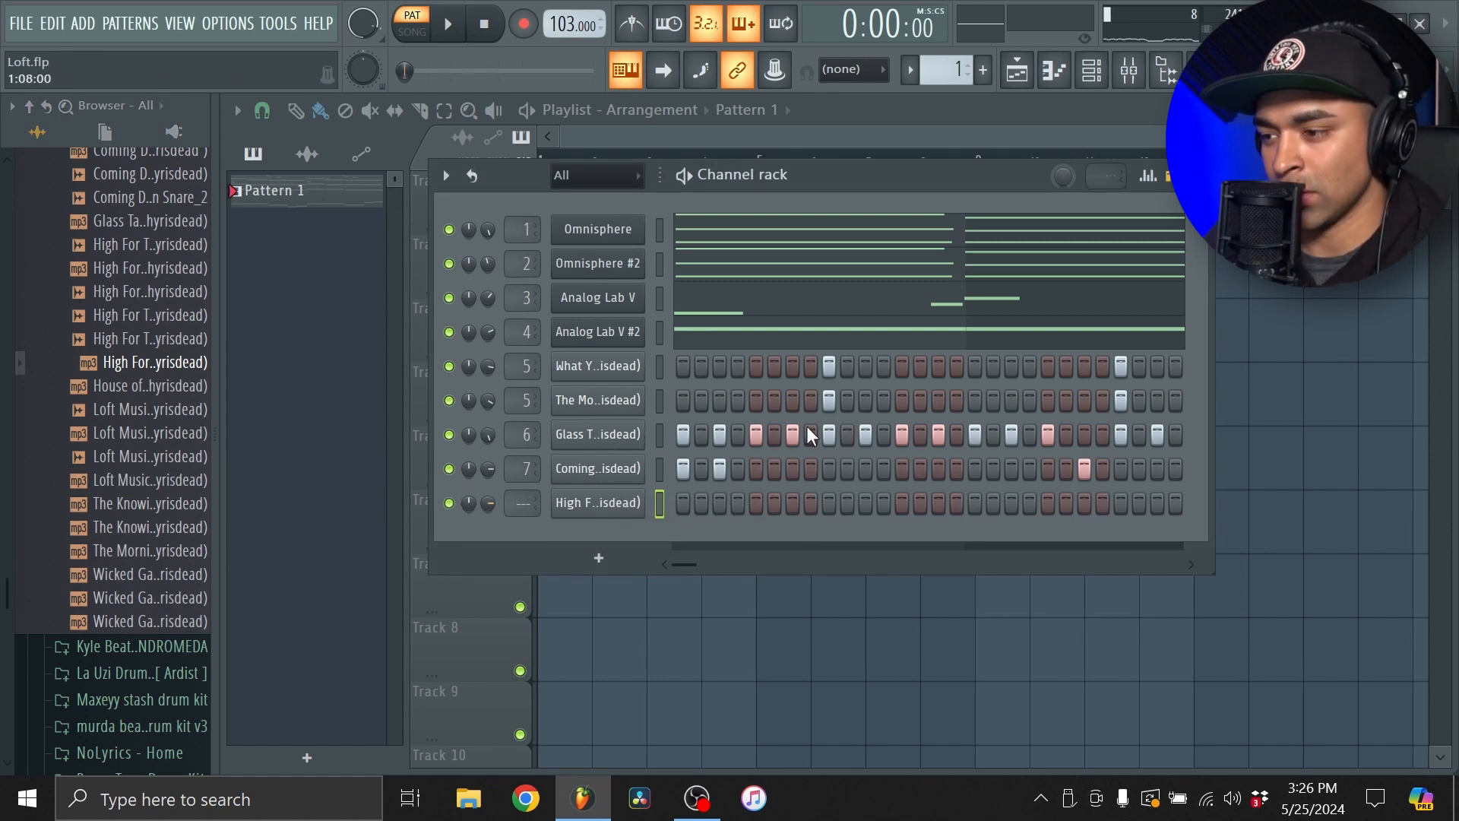
click(1056, 73)
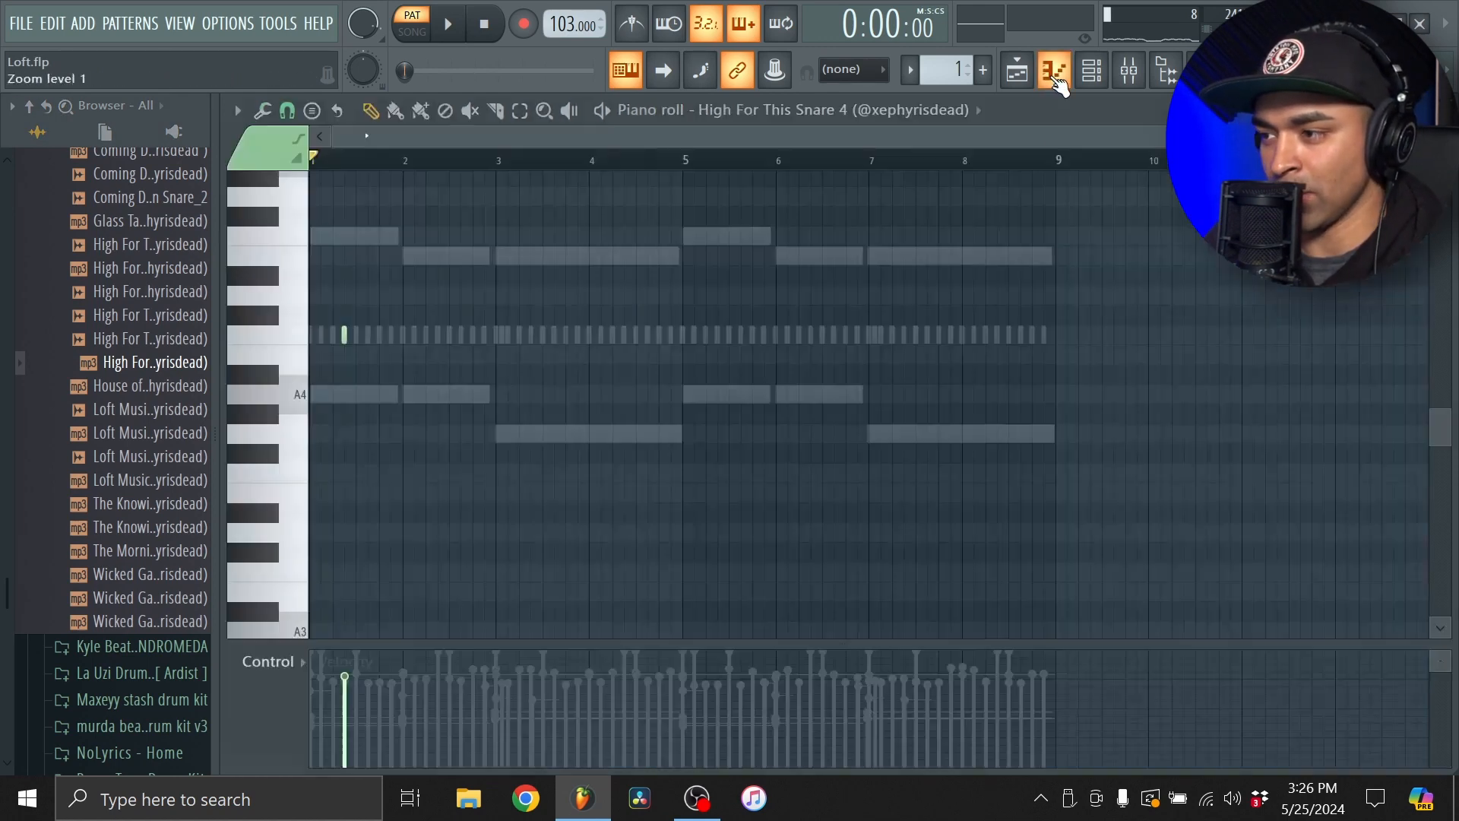
key(space)
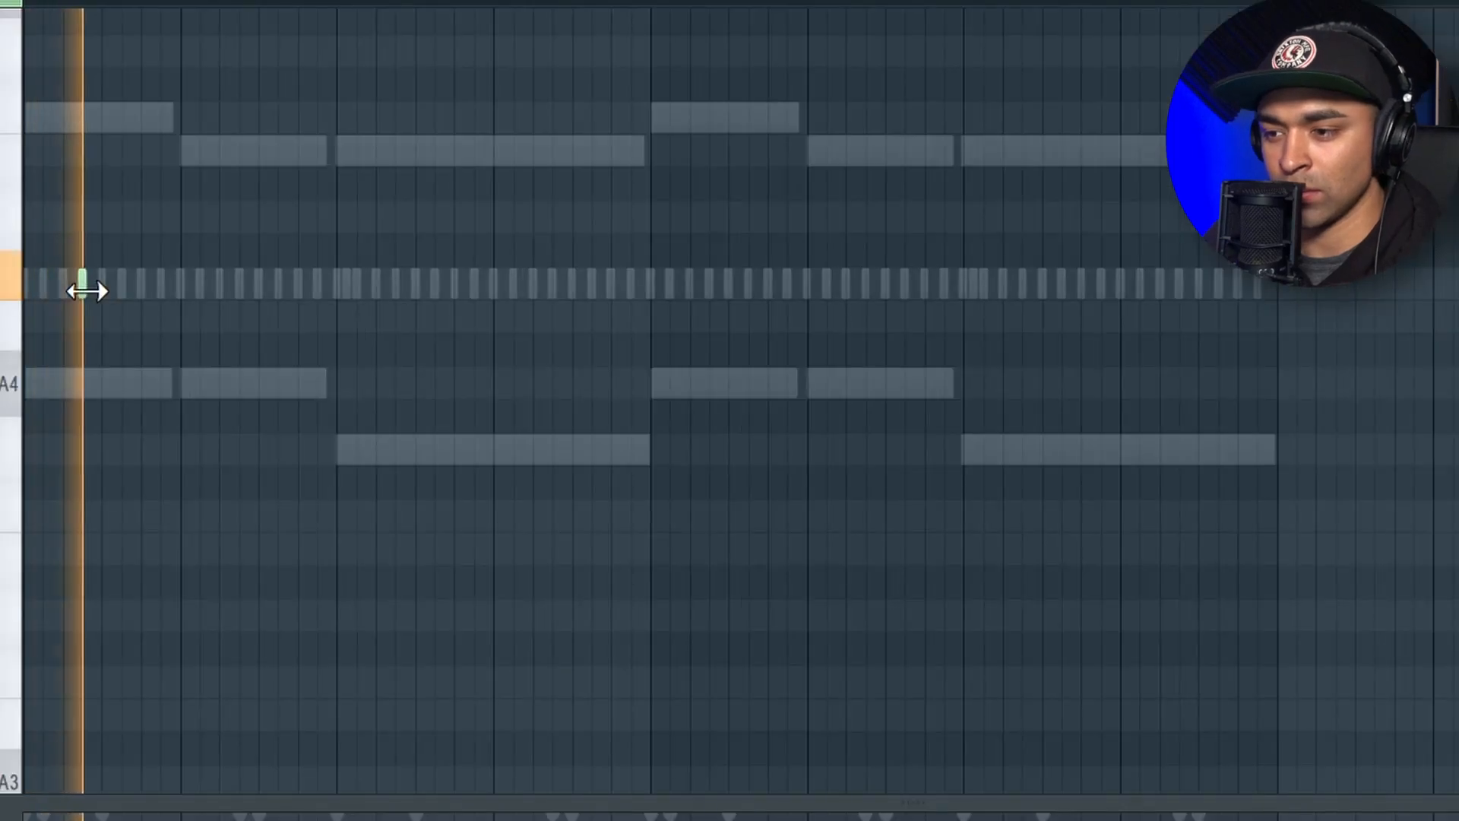
click(718, 323)
drag(718, 296, 710, 278)
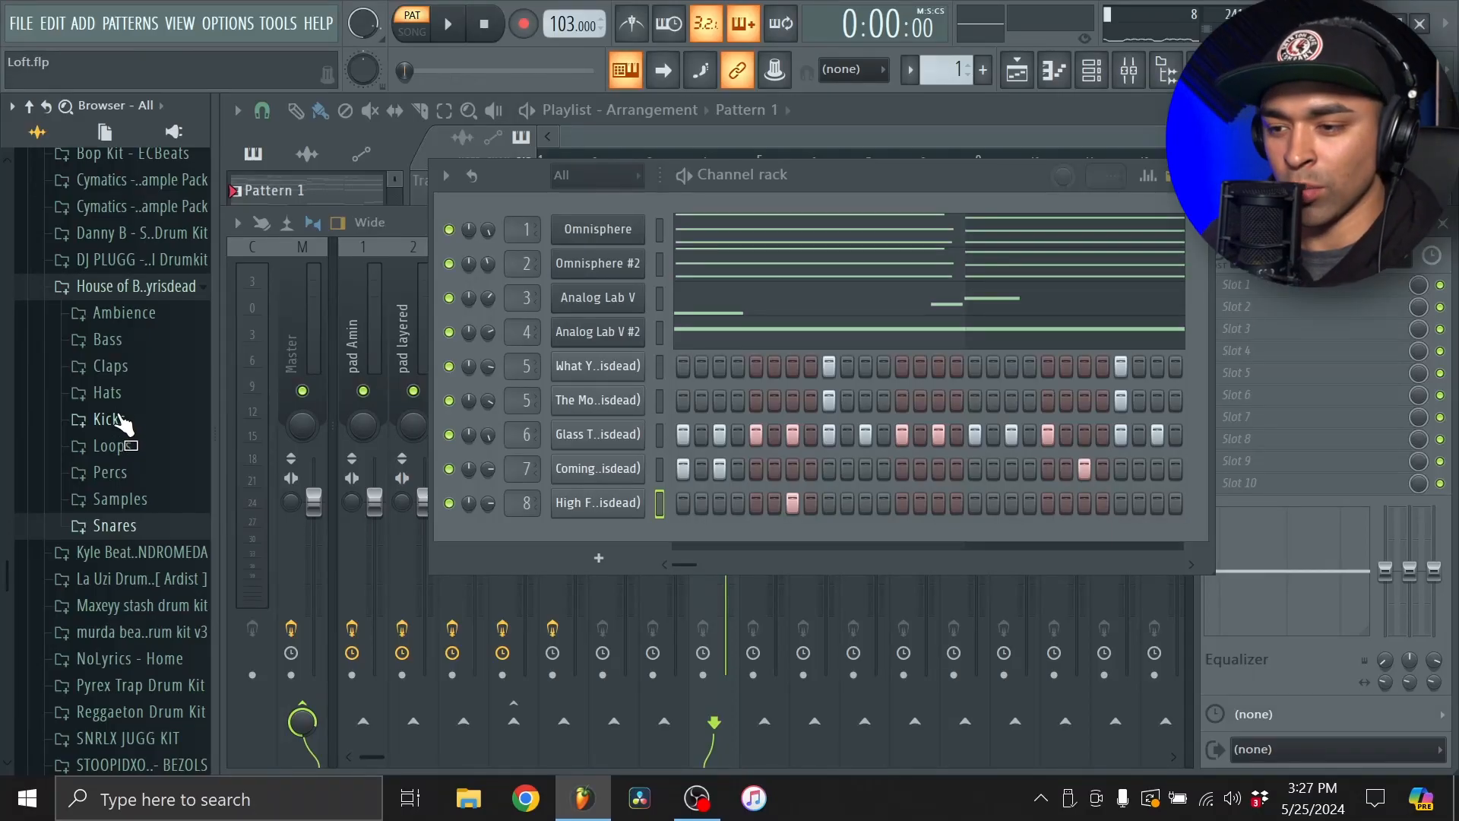
- Add the What You Need Kick with two C5 hits at the end of bar 8 and name its mixer track 9 "kick"
click(121, 423)
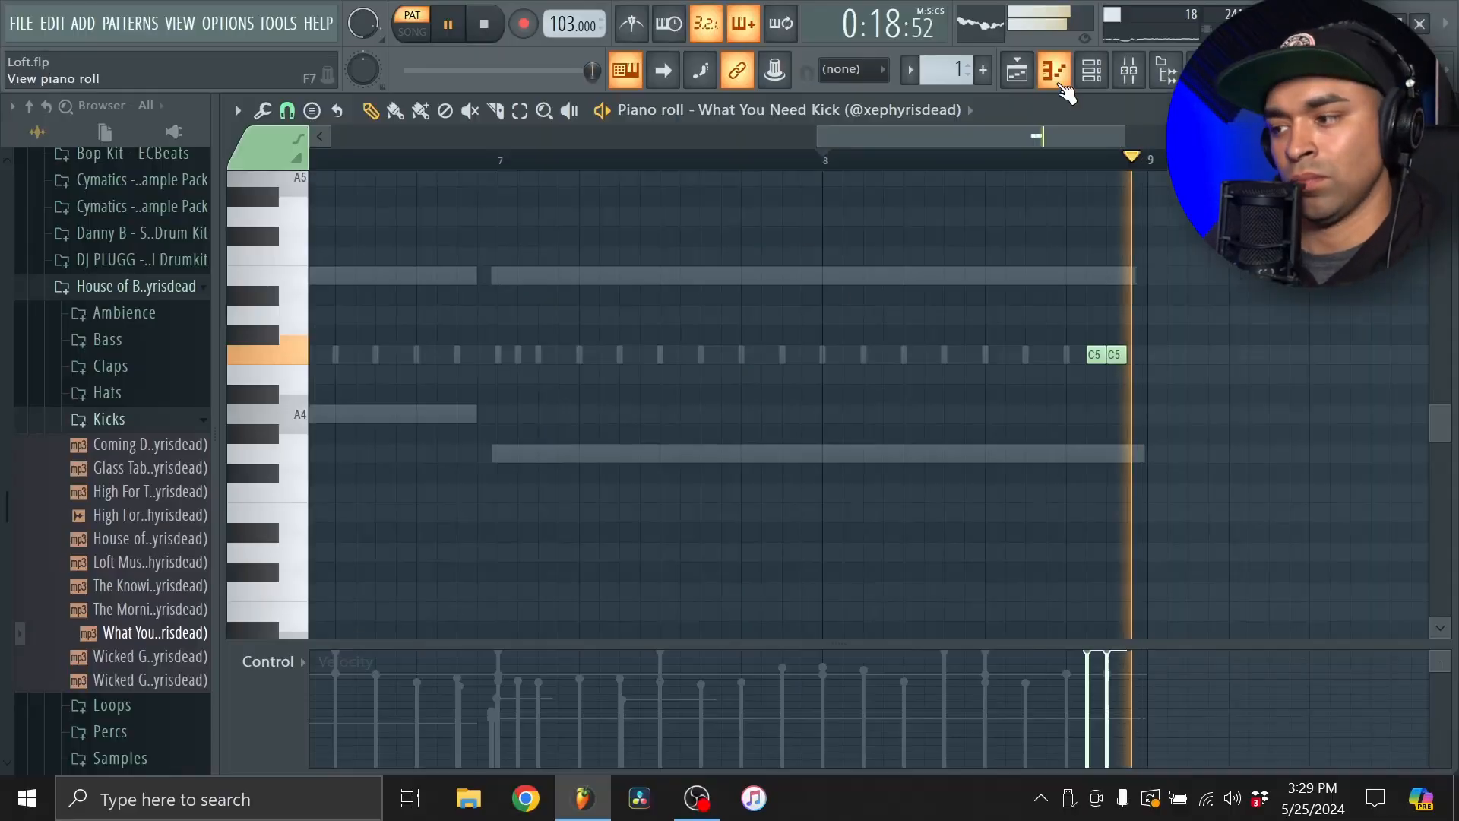
click(1055, 70)
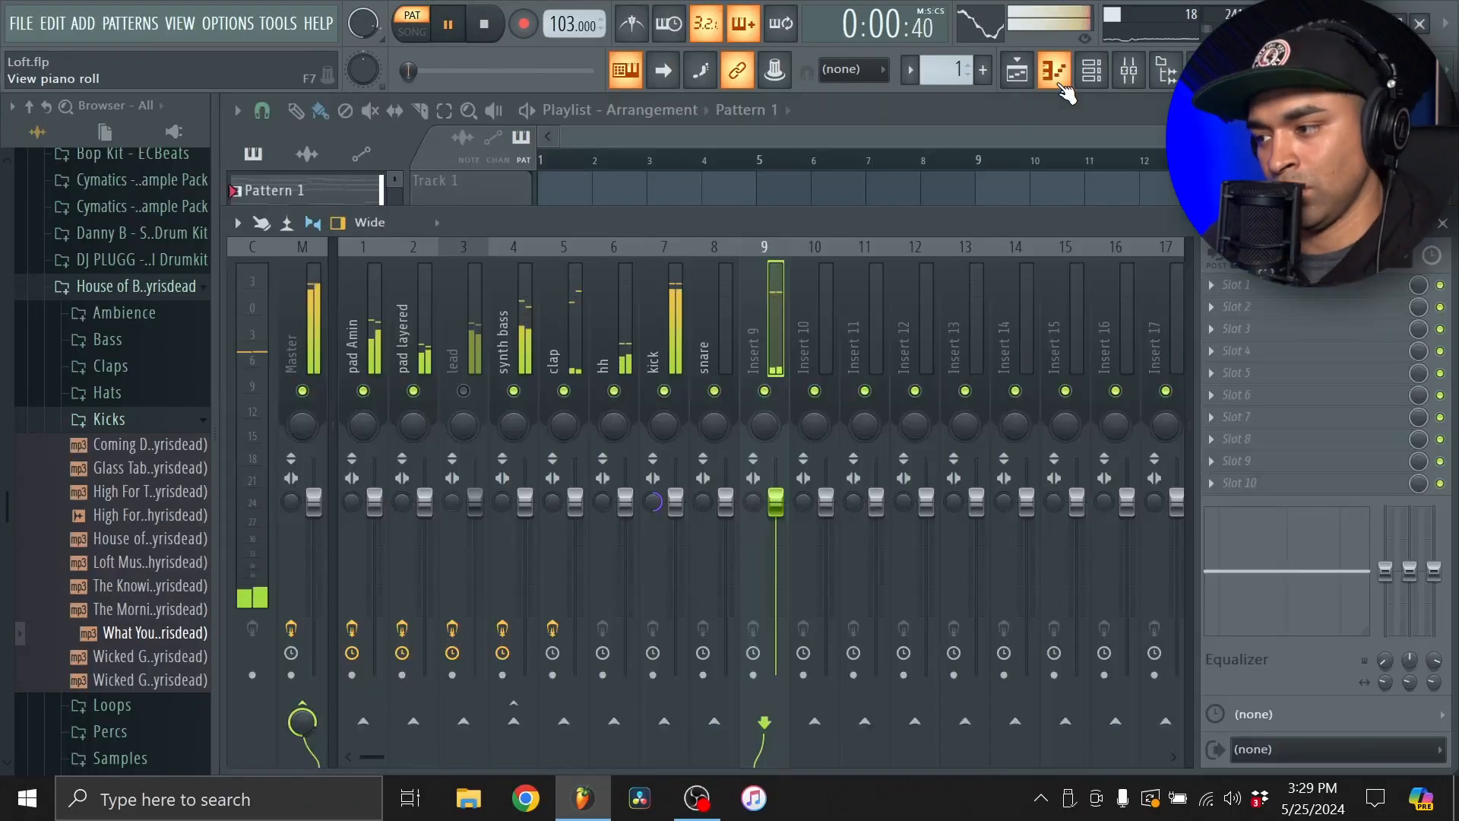
right_click(791, 287)
click(828, 215)
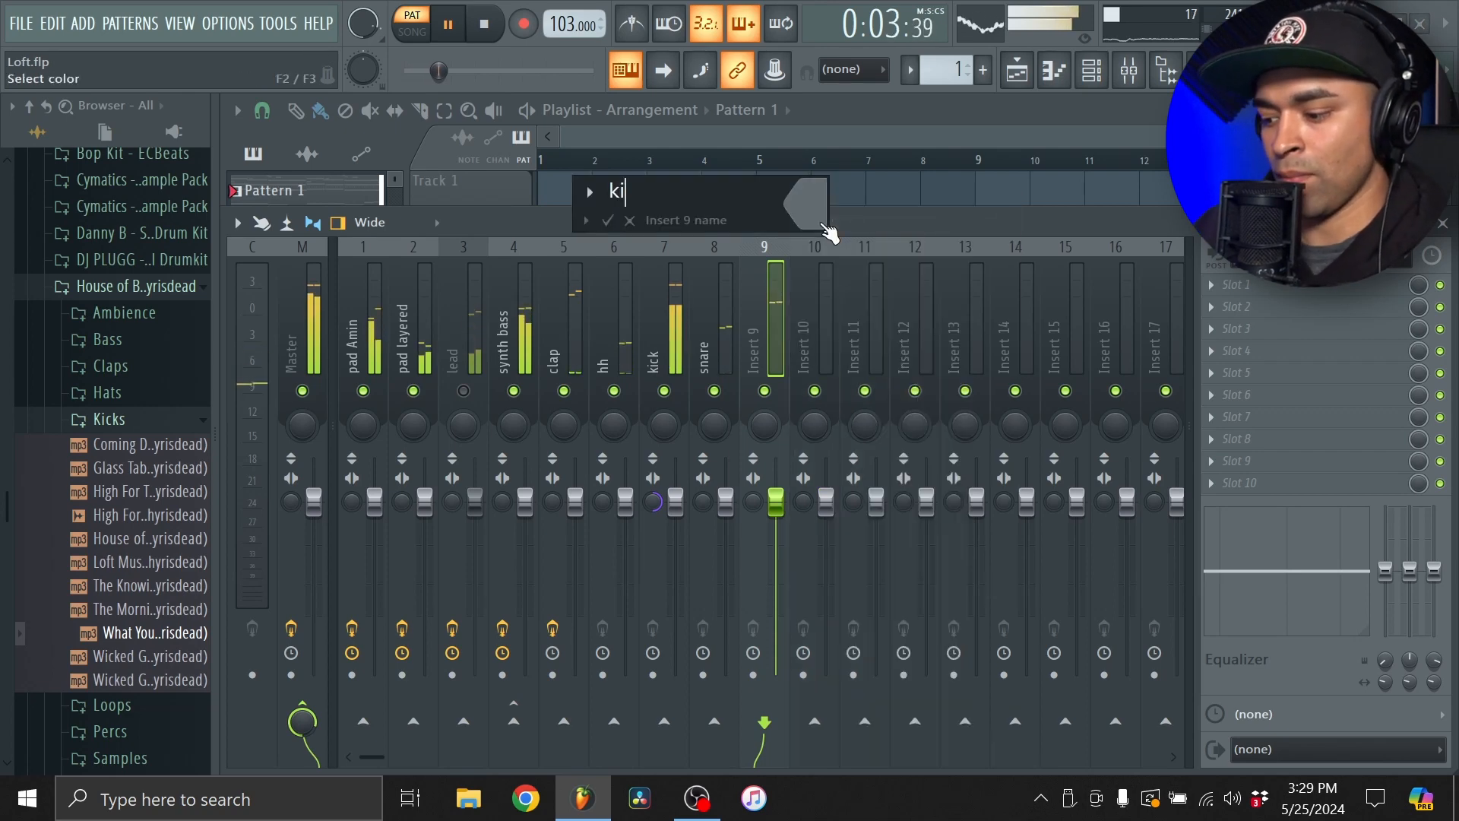
key(Return)
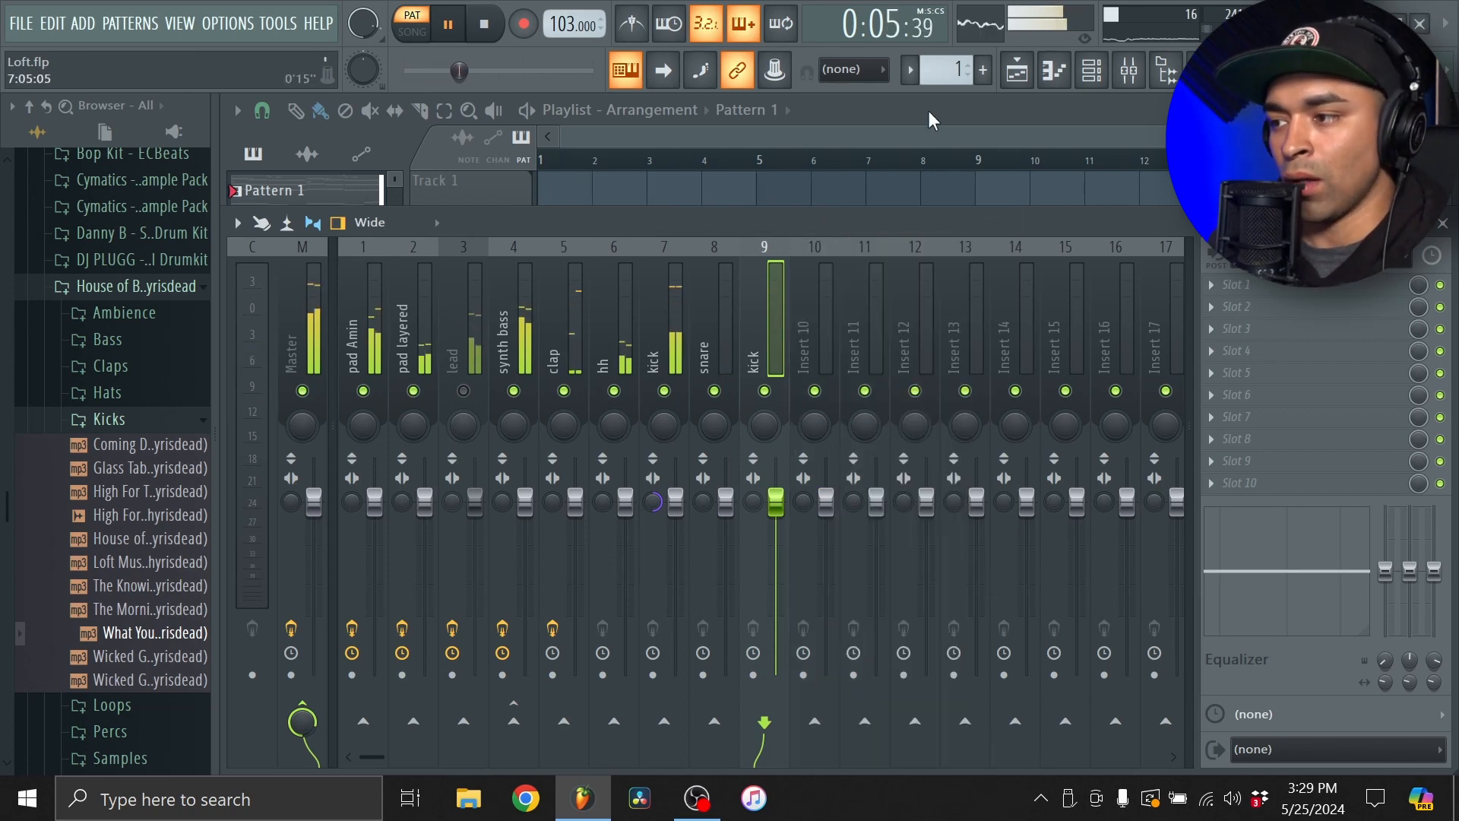
- Add a Coming Down Snare channel with two C5 hits at the end of bar 8 and replace its sample with House of Balloons Snare
click(1091, 76)
click(153, 423)
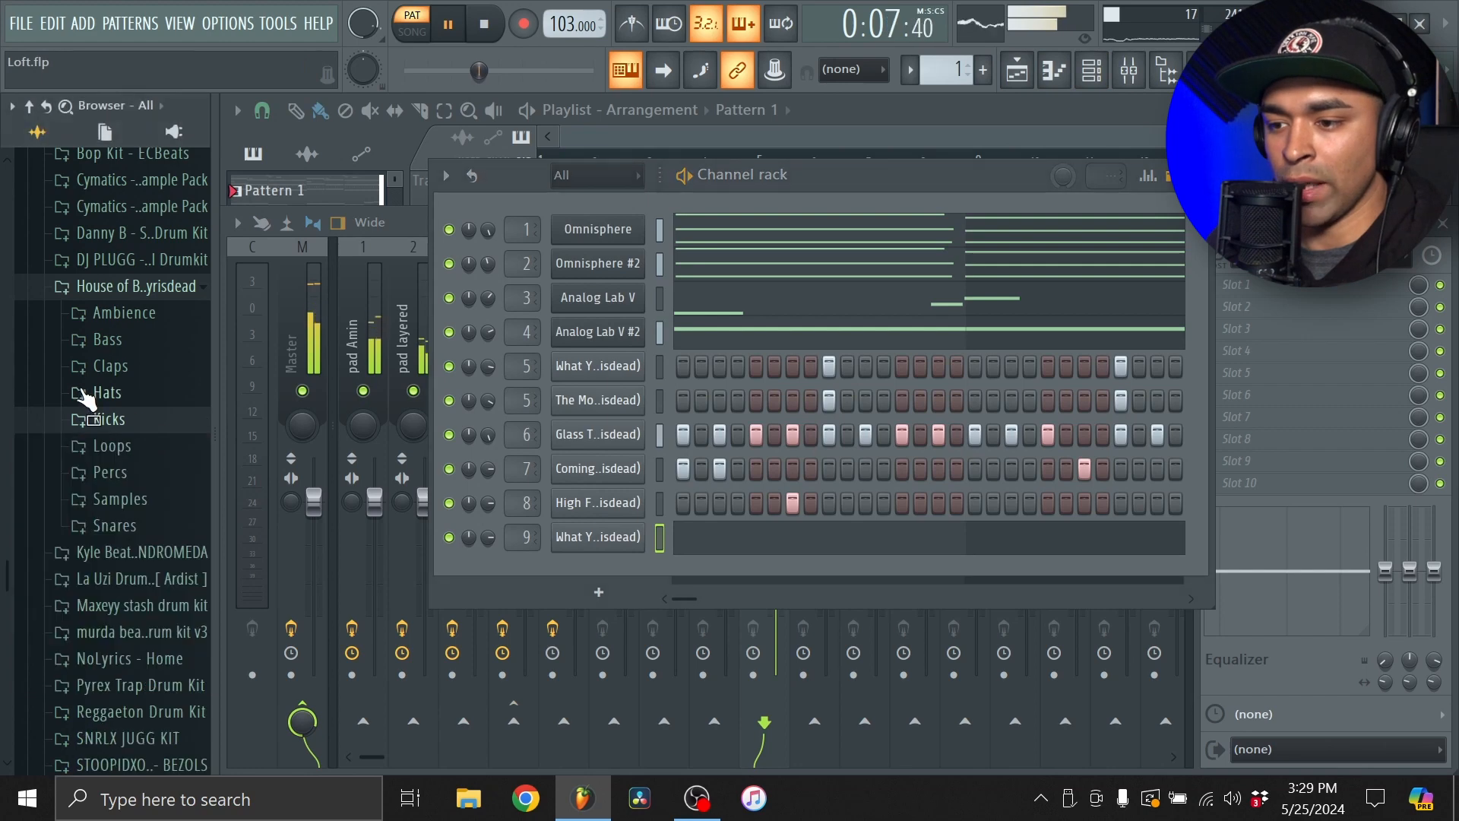
click(122, 526)
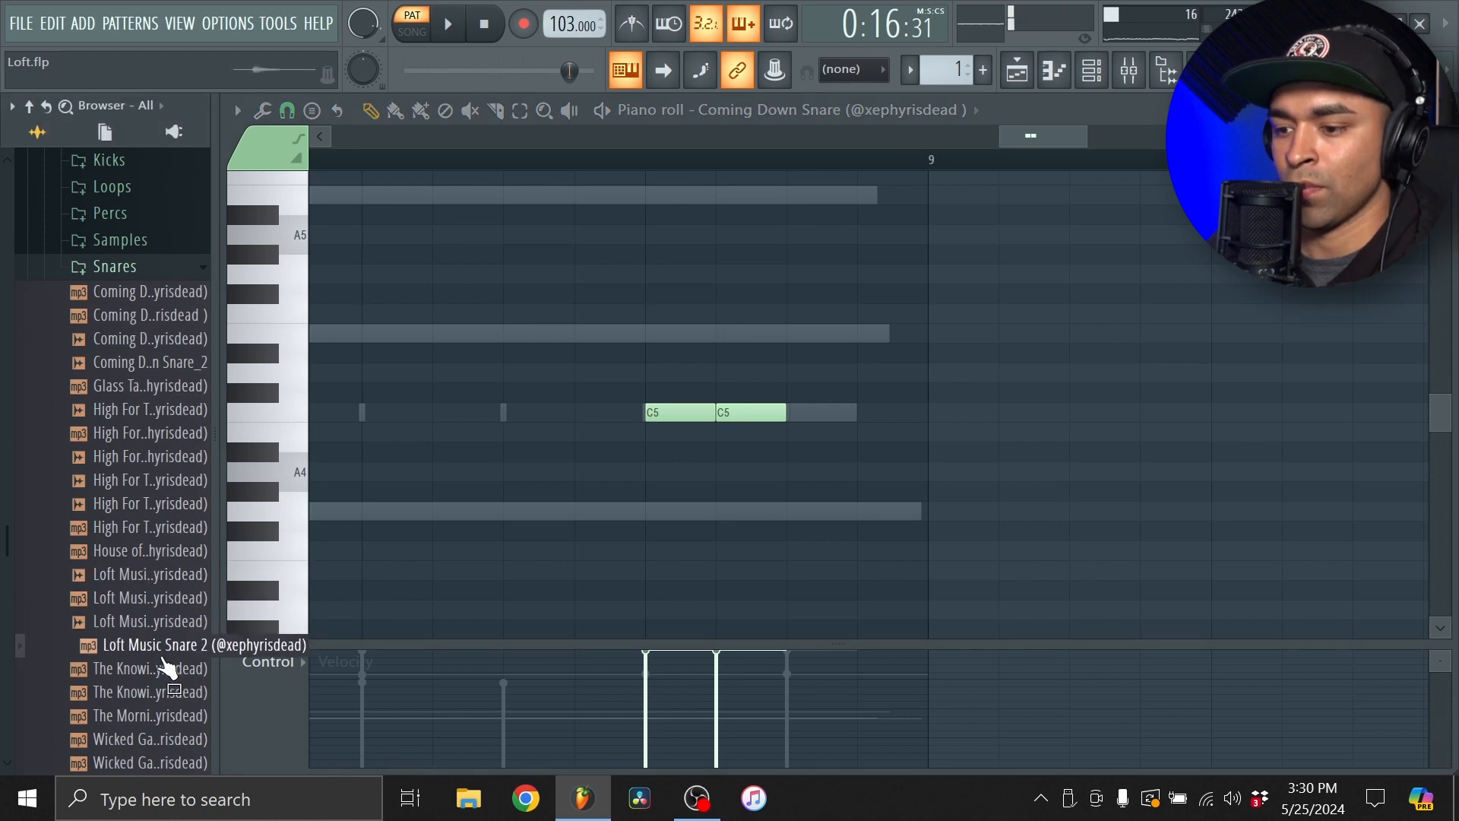
click(143, 282)
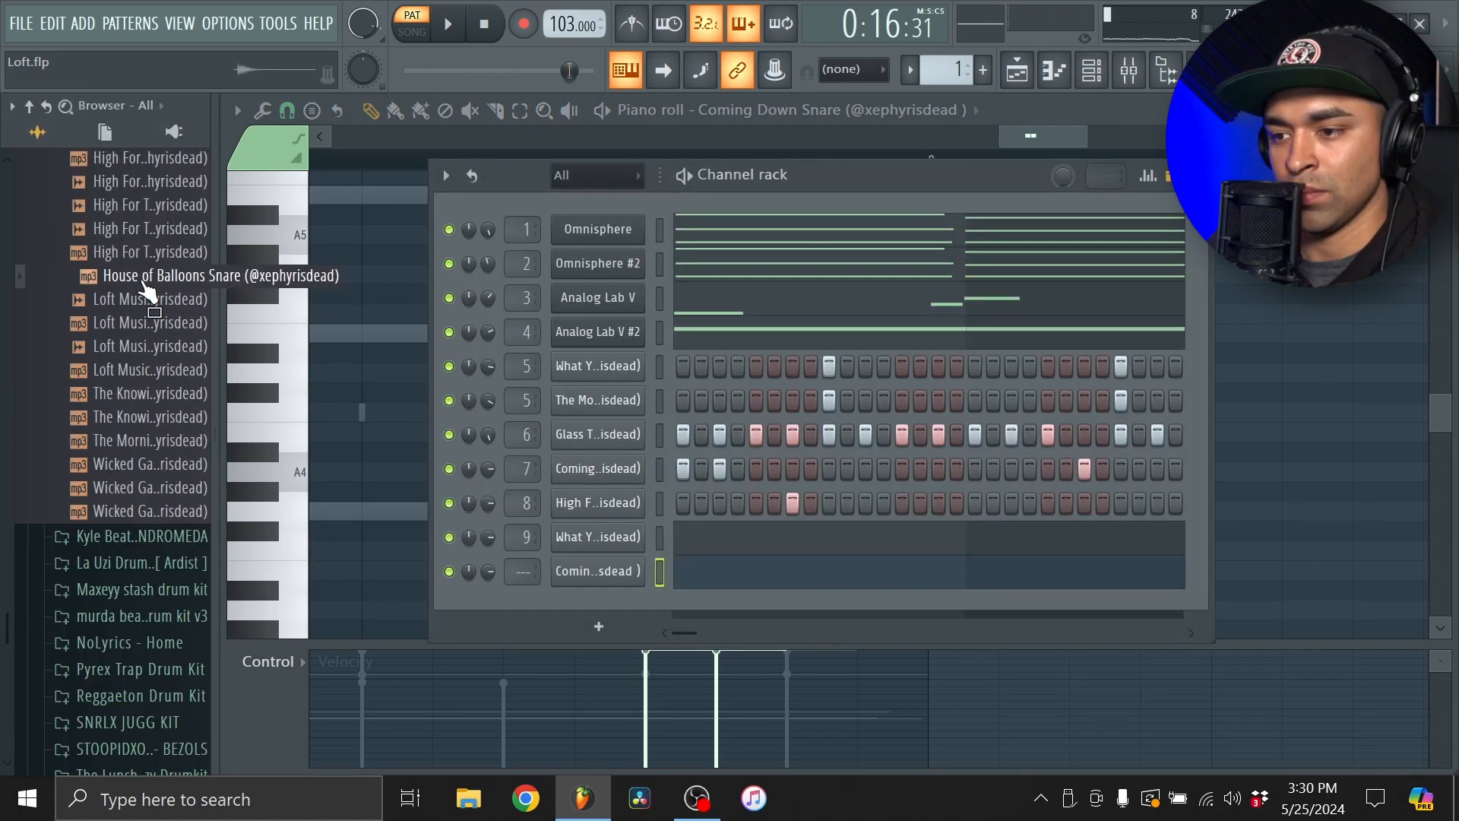
drag(284, 314, 591, 583)
- Play back the House of Balloons Snare fill at the end of bar 8 and route the channel to mixer track 8
key(space)
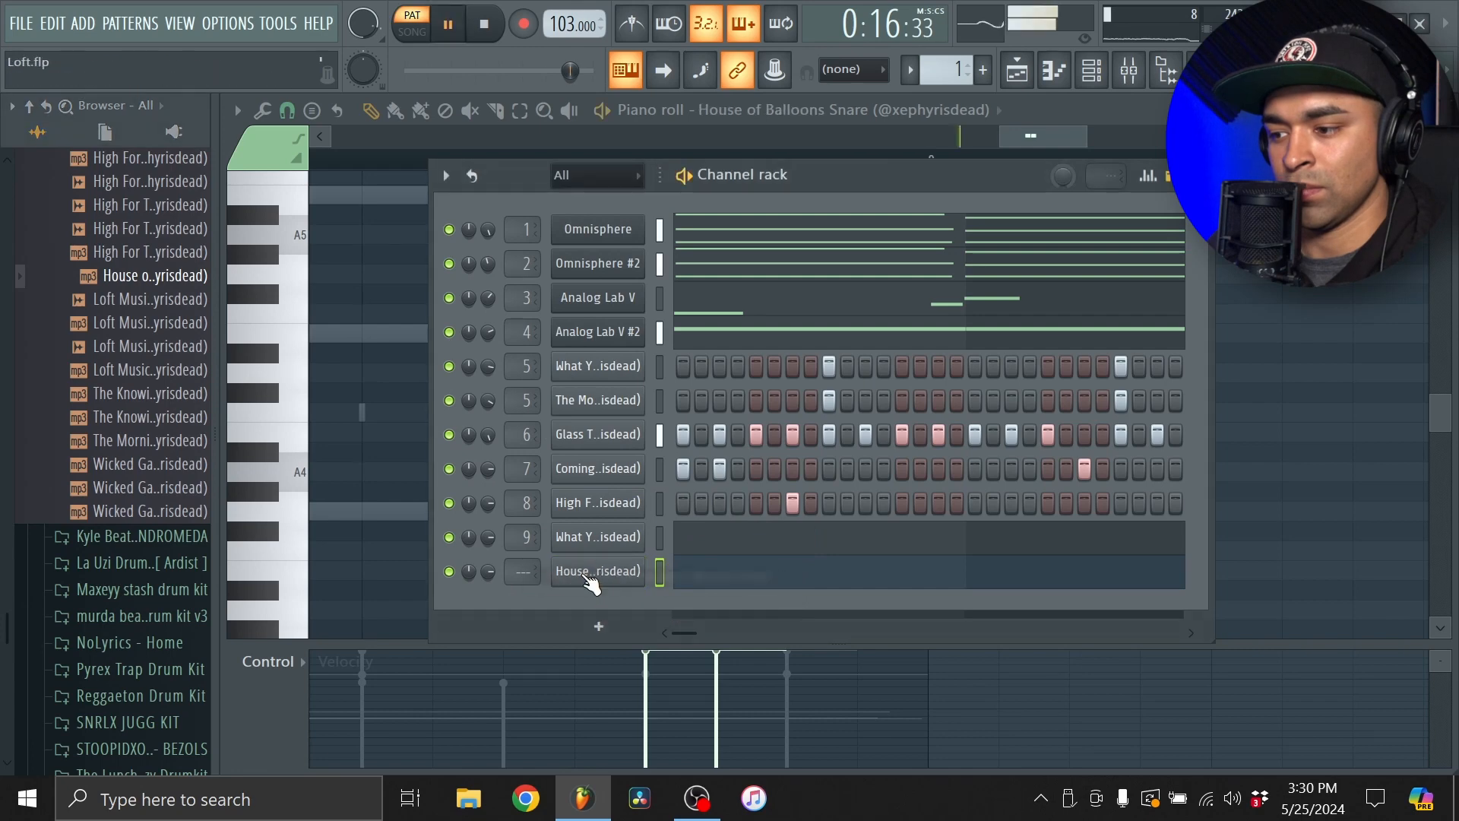
click(1102, 70)
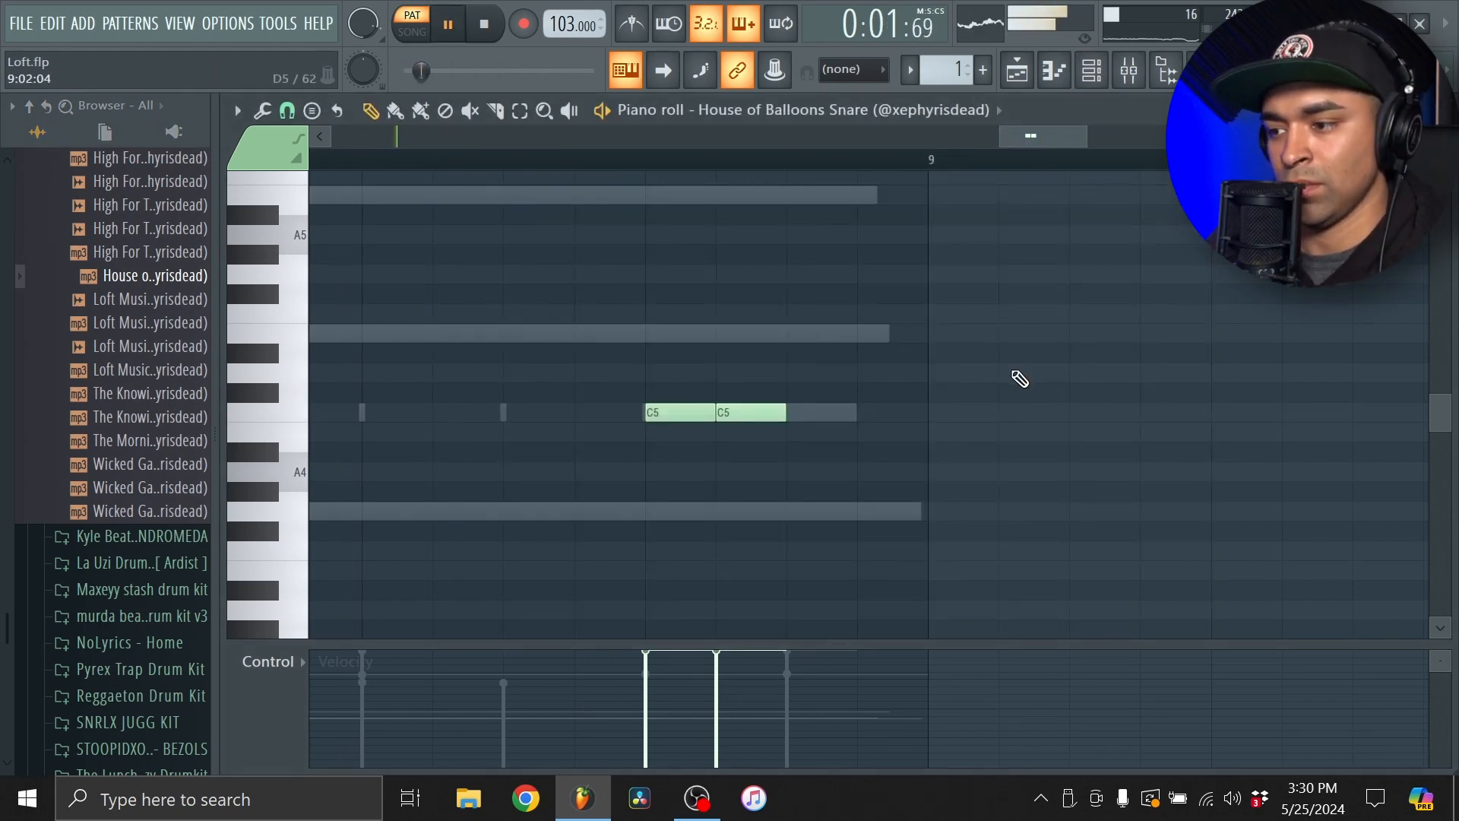
ctrl+scroll(972, 409, down, 4)
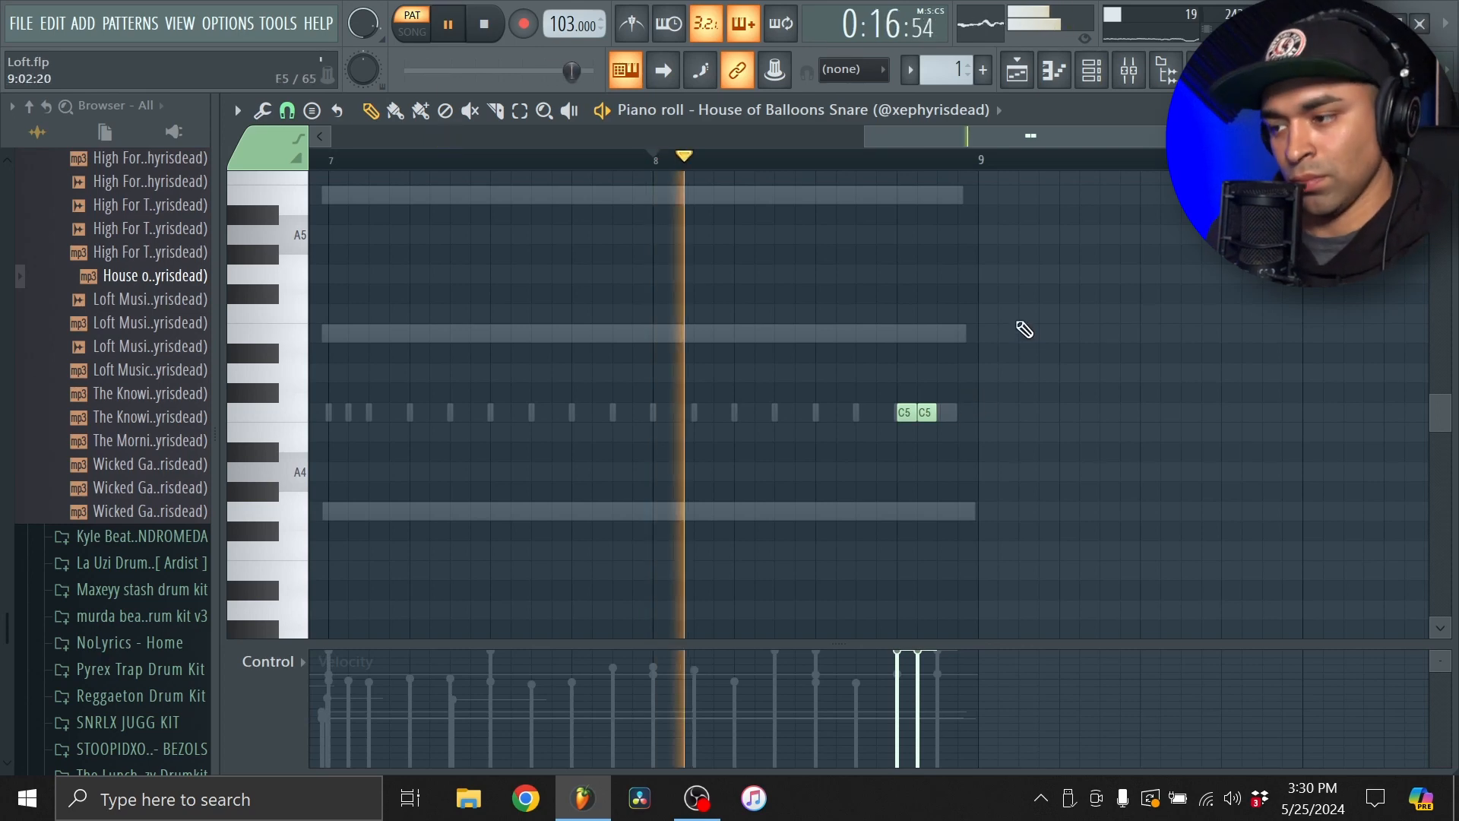
click(1061, 70)
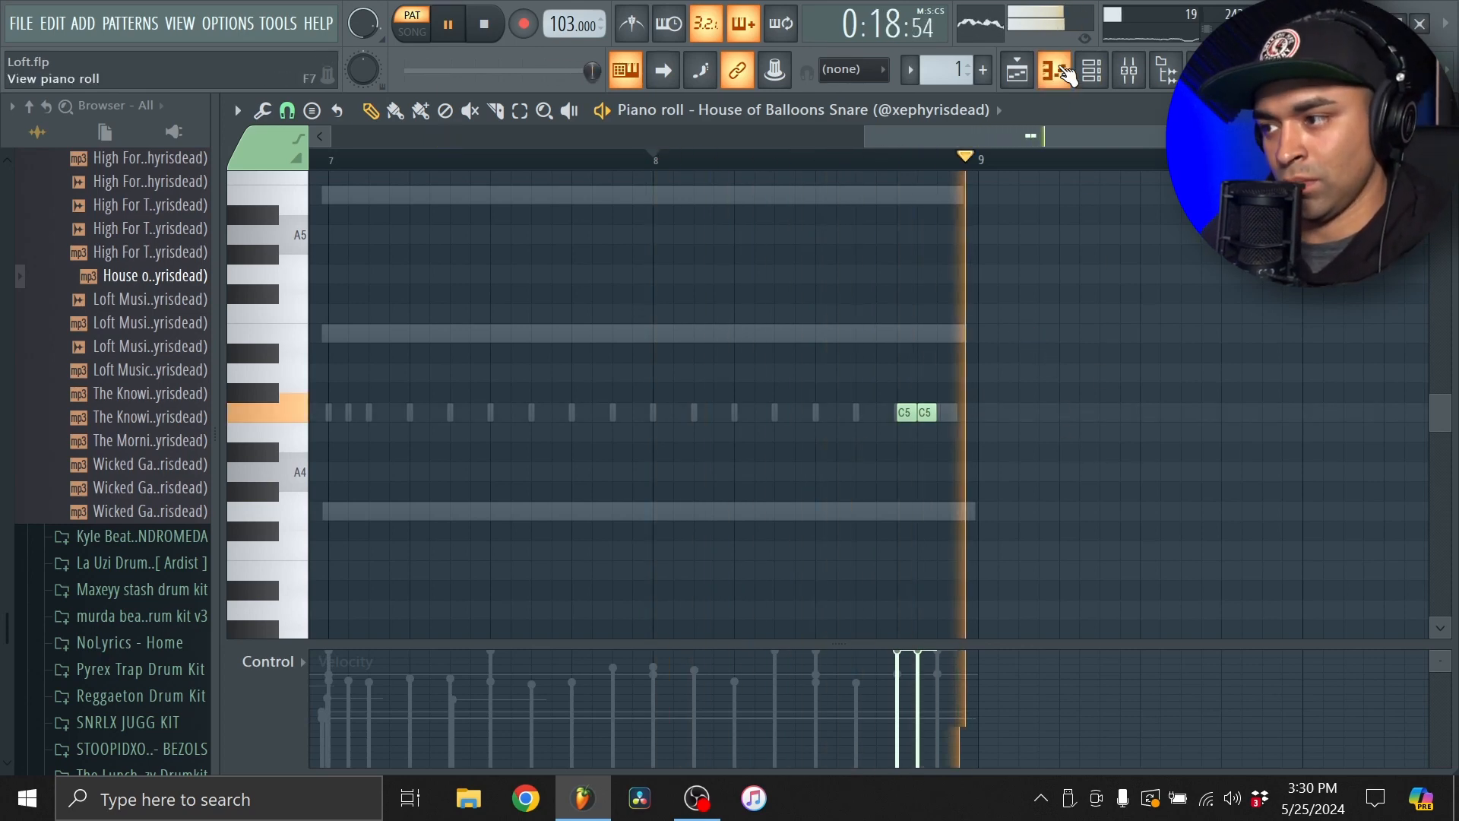
click(1065, 71)
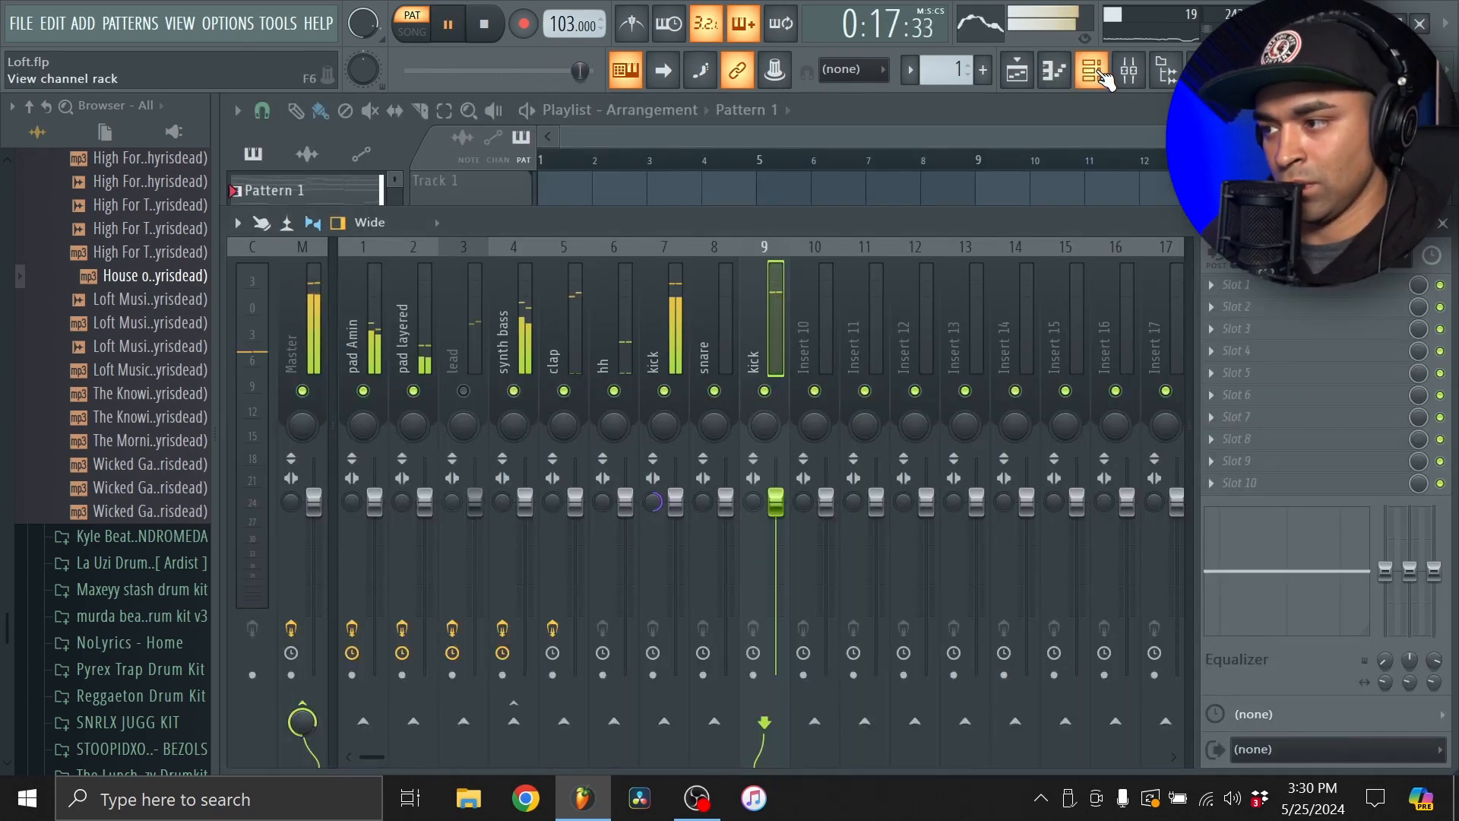
click(1095, 70)
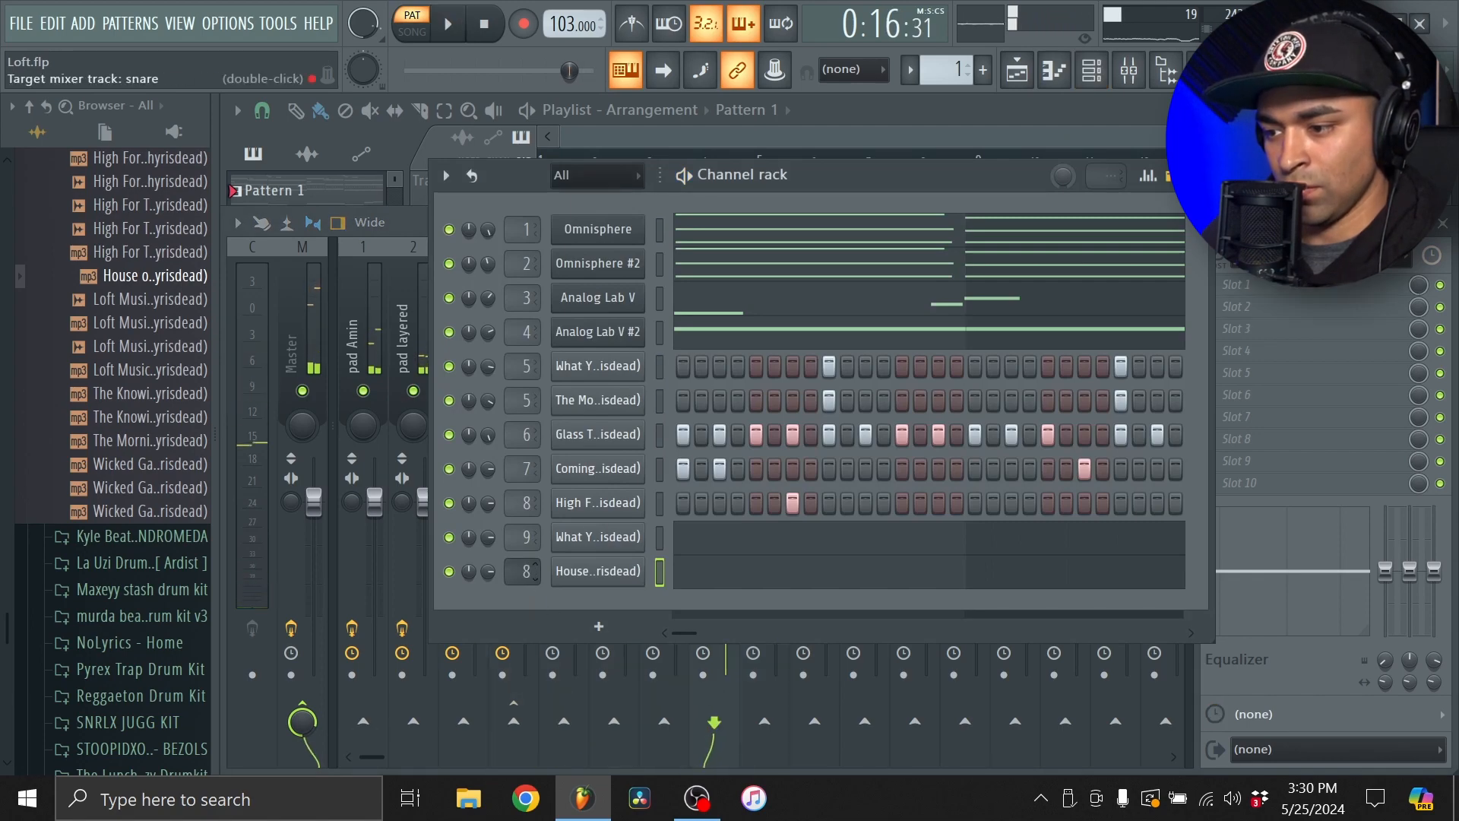